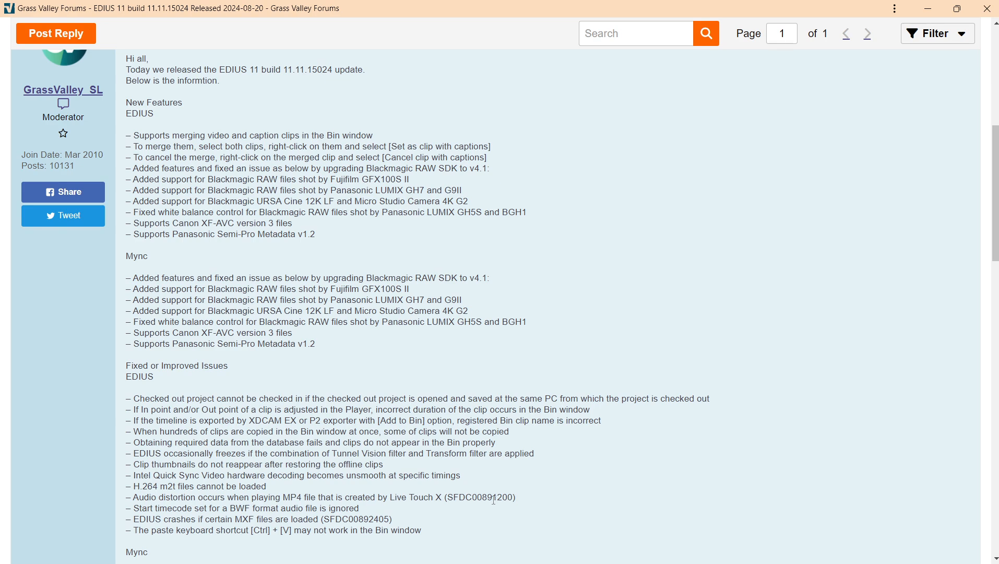
# Step: Highlight the Intel Quick Sync Video decoding fix in the EDIUS 11 build 11.11.15024 release notes
pyautogui.moveTo(476, 476); pyautogui.dragTo(132, 478)
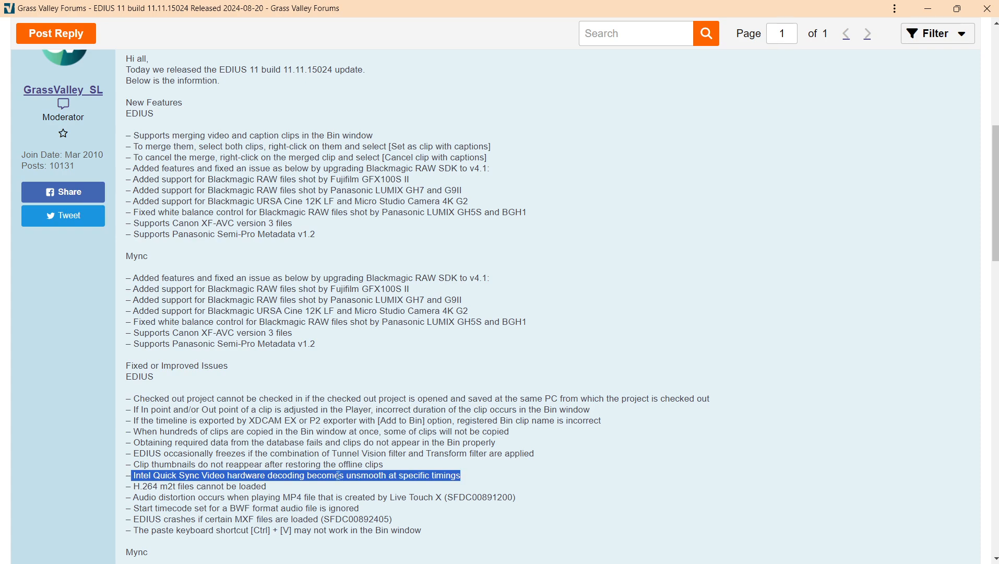
pyautogui.scroll(-2, 227, 478)
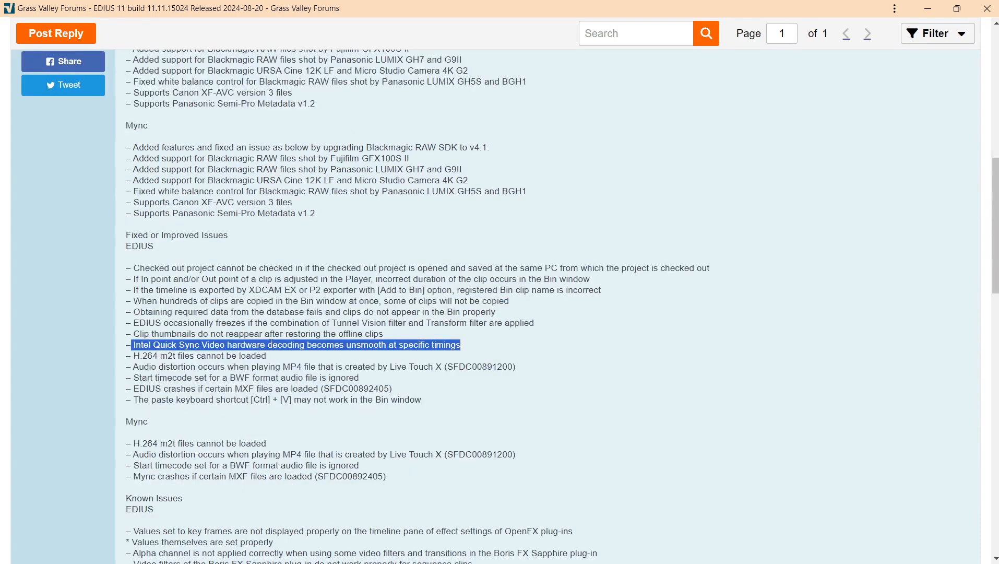
pyautogui.scroll(7, 271, 343)
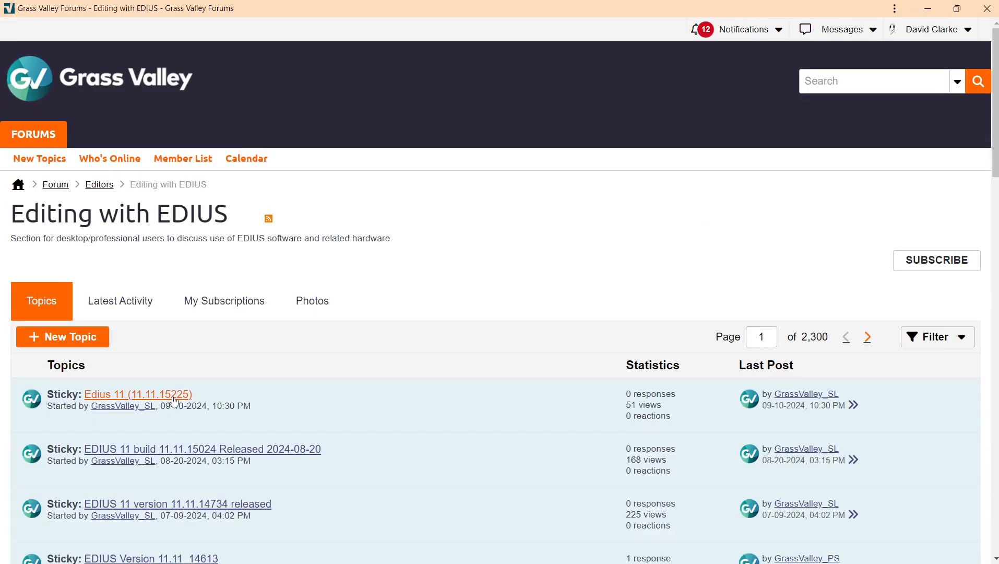
# Step: Open the Edius 11 (11.11.15225) topic, highlight the note about removing the Mync tab, and put the forum window away
pyautogui.click(172, 391)
pyautogui.moveTo(127, 213); pyautogui.dragTo(258, 223)
pyautogui.moveTo(256, 222); pyautogui.dragTo(355, 227)
pyautogui.scroll(-1, 311, 246)
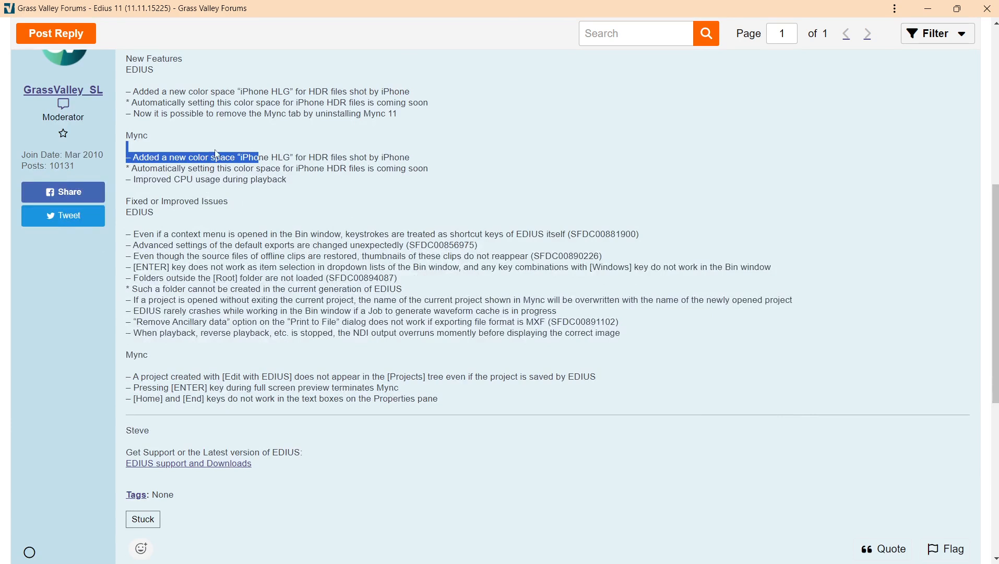
pyautogui.moveTo(398, 114); pyautogui.dragTo(135, 114)
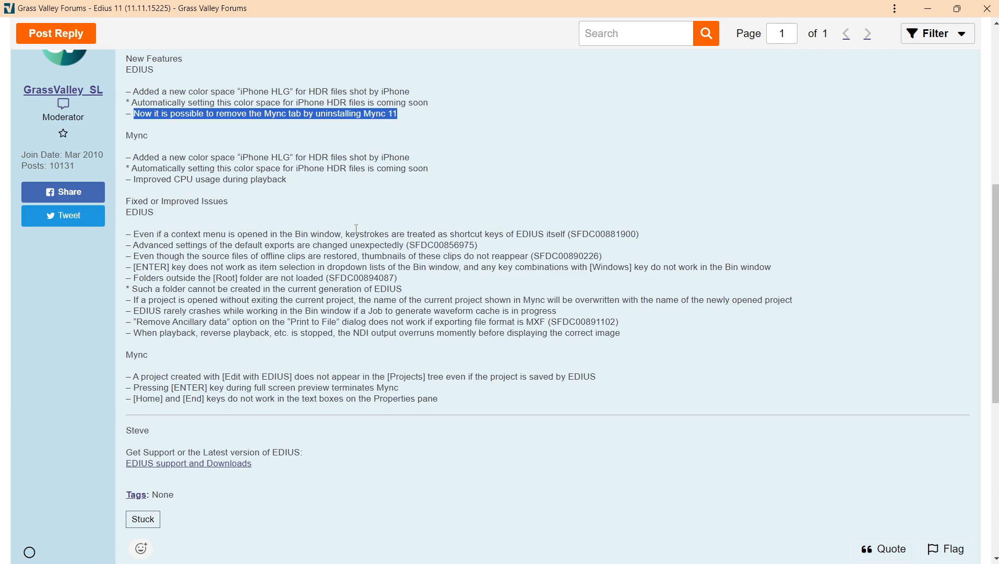
pyautogui.click(923, 10)
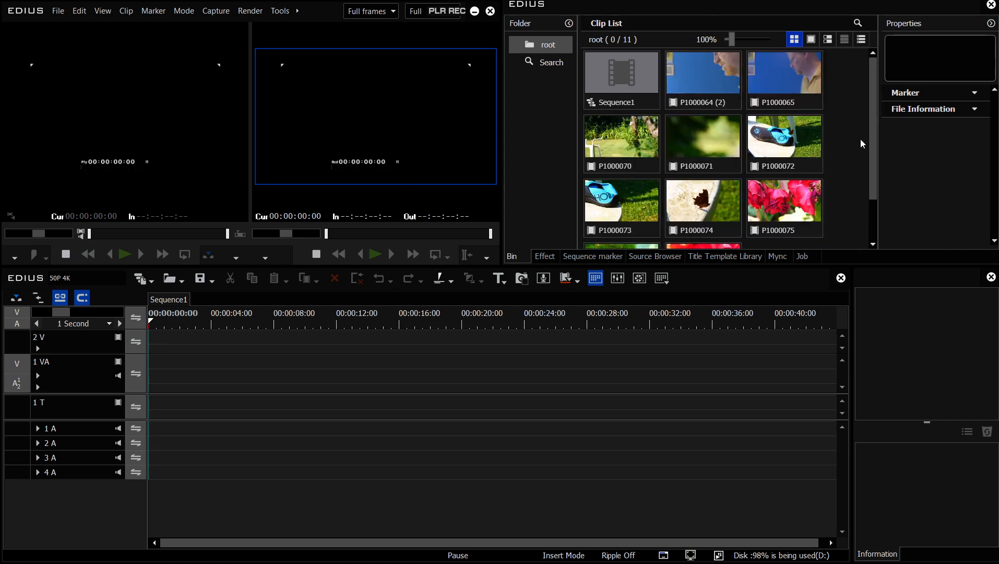
# Step: Load clip P1000064 (2) from the bin into the player and cue it to about 01:39:56:14
pyautogui.moveTo(872, 161)
pyautogui.mouseDown()
pyautogui.moveTo(873, 221)
pyautogui.moveTo(873, 152)
pyautogui.mouseUp()
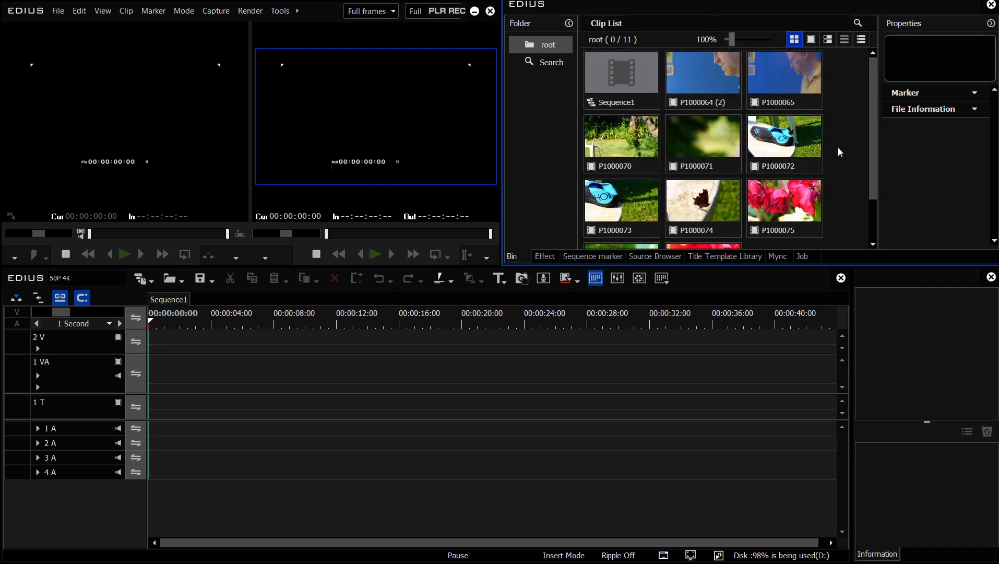
pyautogui.click(703, 73)
pyautogui.doubleClick(701, 70)
pyautogui.moveTo(145, 236)
pyautogui.mouseDown()
pyautogui.moveTo(165, 238)
pyautogui.moveTo(138, 238)
pyautogui.mouseUp()
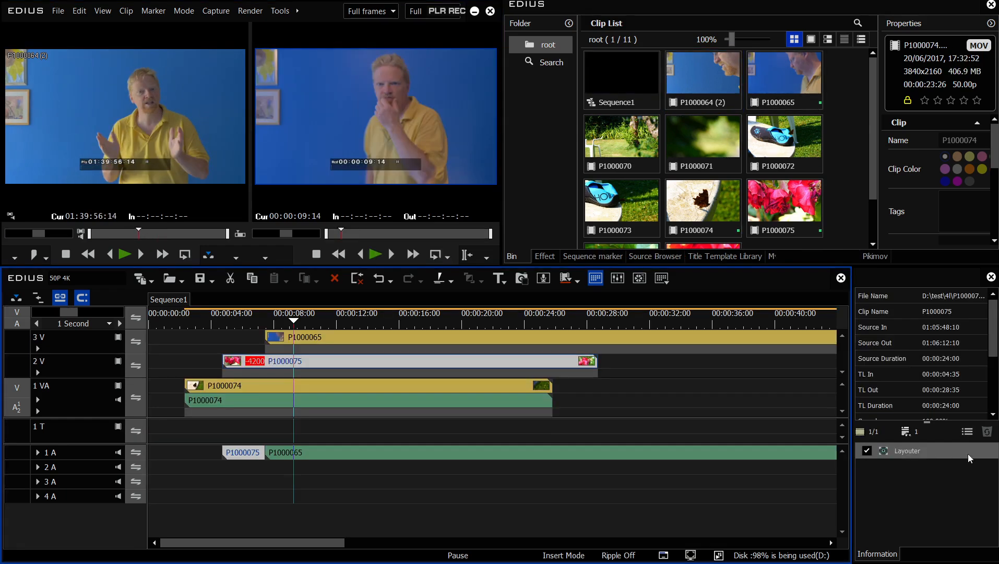
# Step: Shrink clip P1000075 on track 2V with the Layouter effect and move it toward the frame's upper-left area
pyautogui.doubleClick(918, 454)
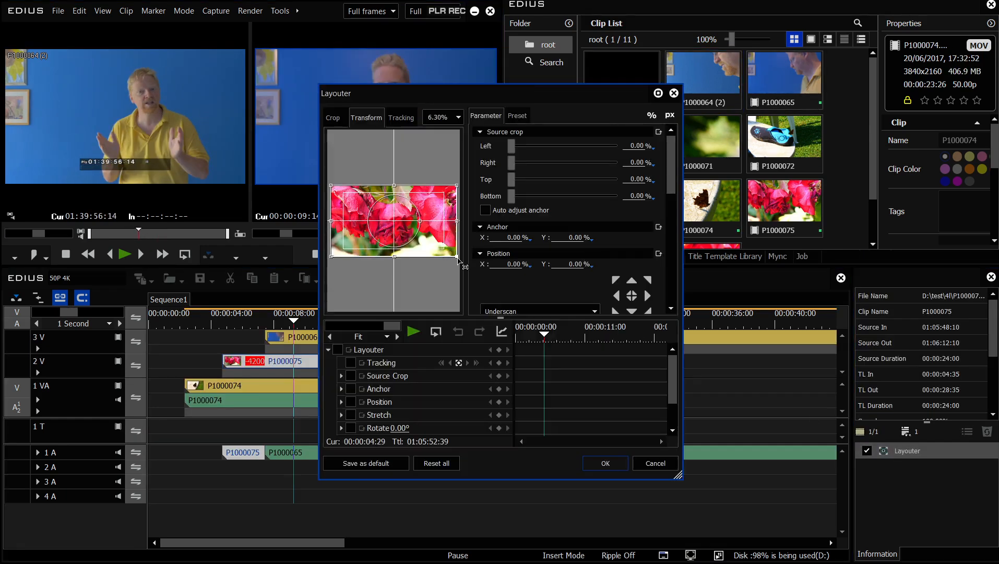
pyautogui.moveTo(457, 257); pyautogui.dragTo(418, 235)
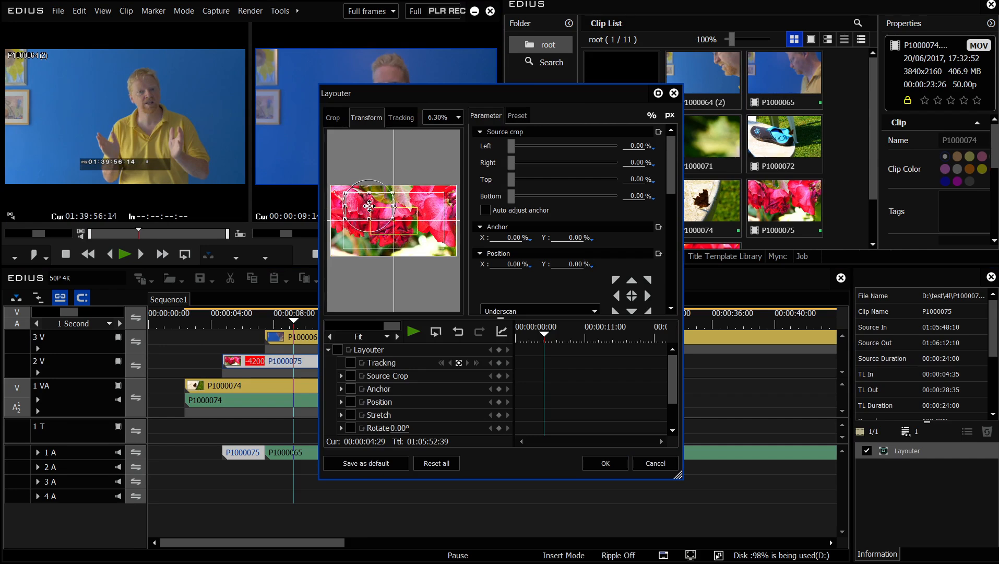
pyautogui.click(606, 463)
pyautogui.click(553, 351)
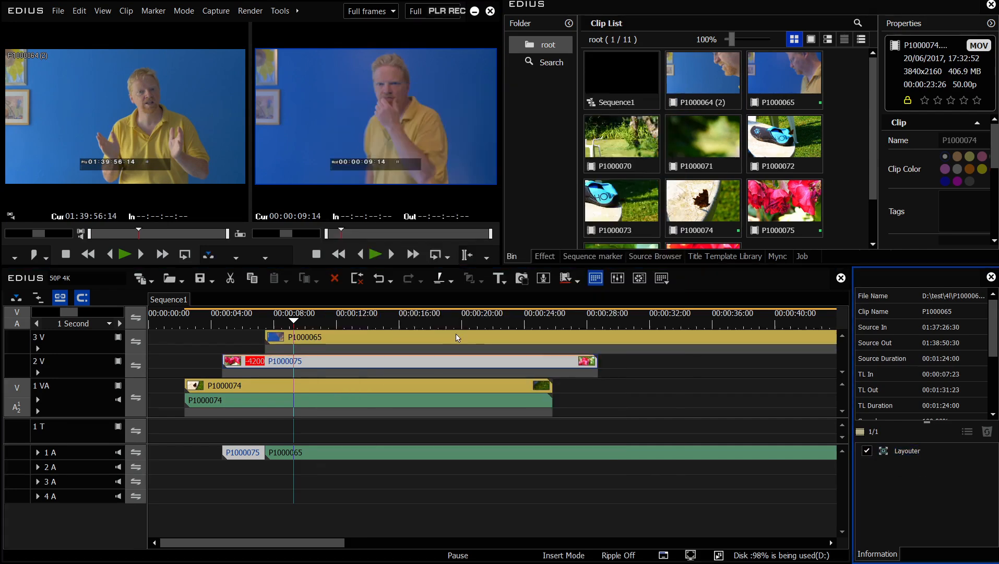
# Step: Play Sequence1 from about 00:00:03:20 to check playback of the layered clips
pyautogui.moveTo(344, 320); pyautogui.dragTo(201, 323)
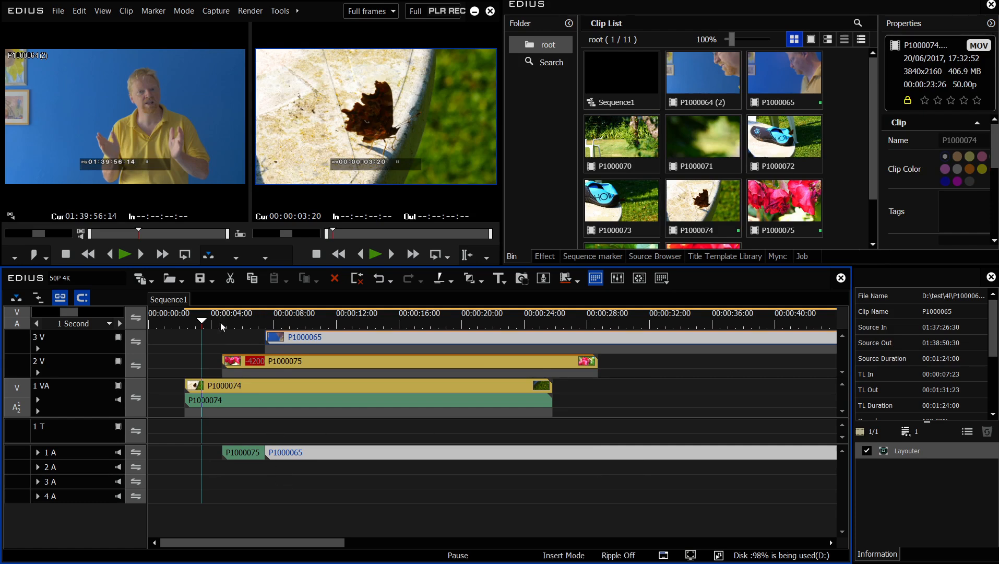
pyautogui.click(203, 327)
pyautogui.click(375, 254)
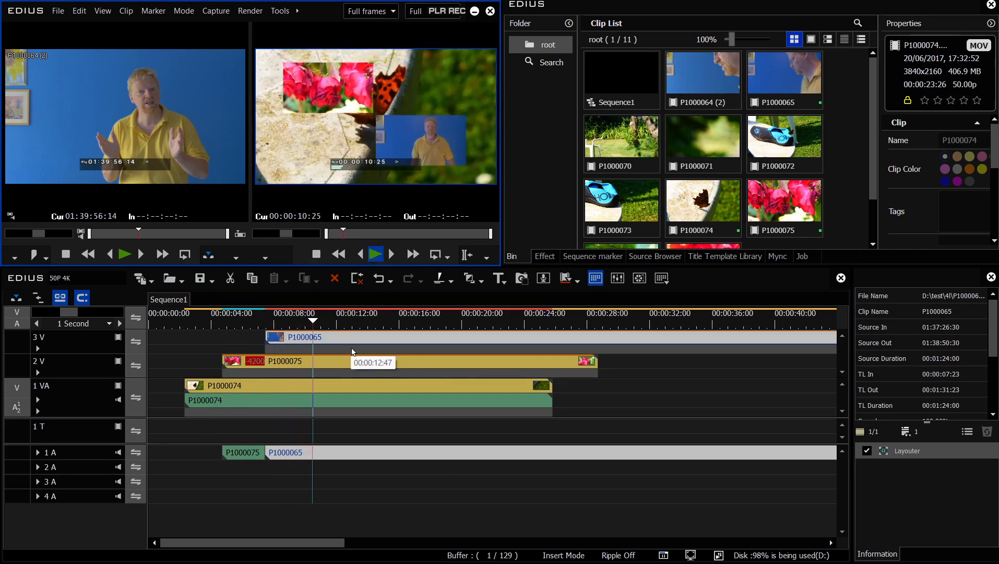
pyautogui.press('space')
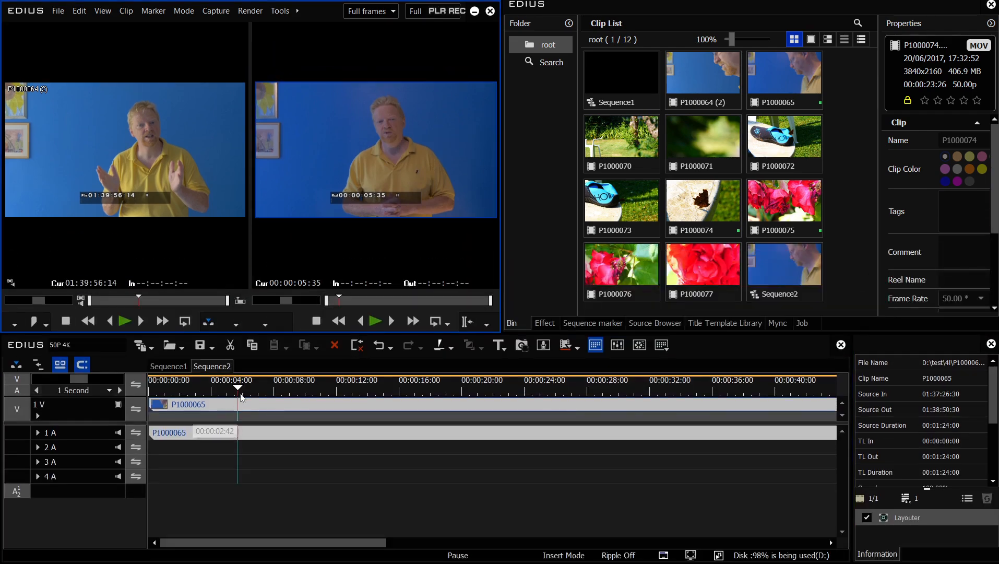
# Step: Split clip P1000065 in Sequence2 at about 00:00:08:18 and expand audio track 1A to show its waveform
pyautogui.moveTo(242, 398); pyautogui.dragTo(263, 392)
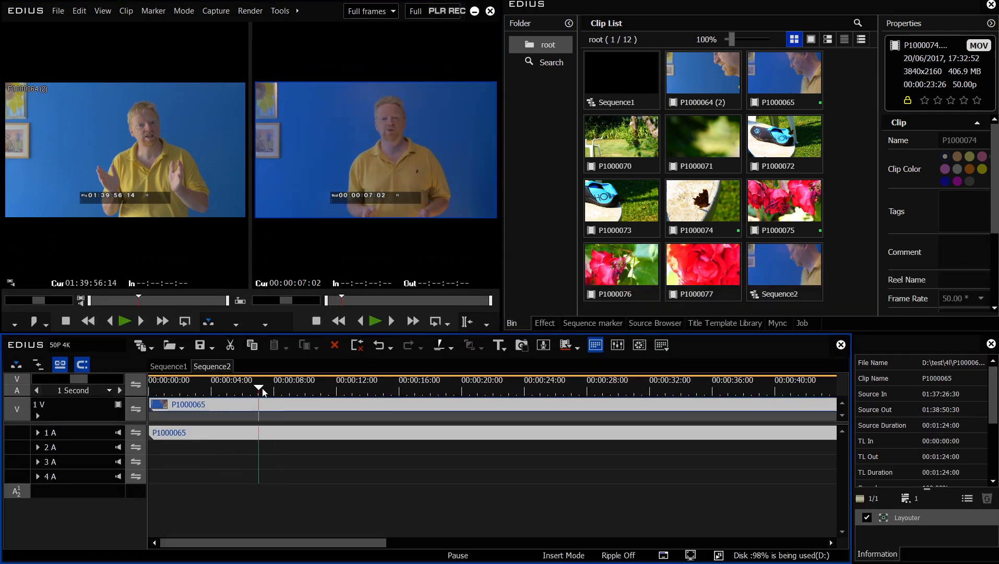
pyautogui.press('space')
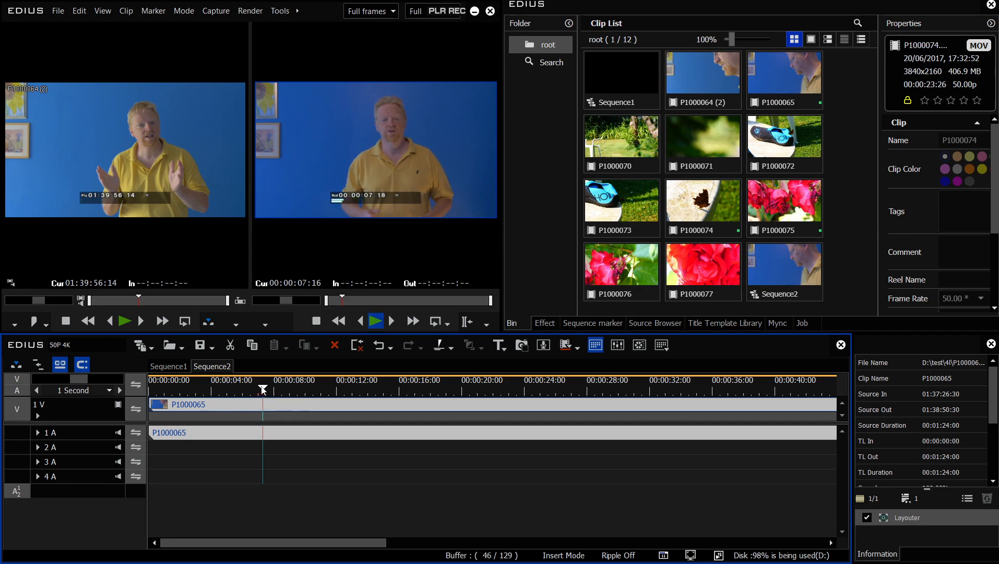
pyautogui.press('space')
pyautogui.click(37, 432)
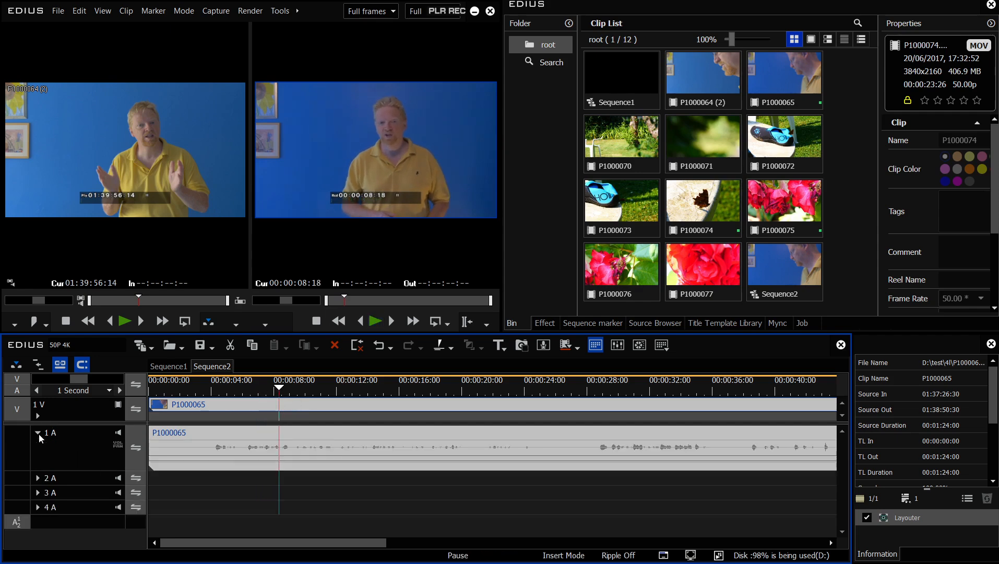
pyautogui.press('c')
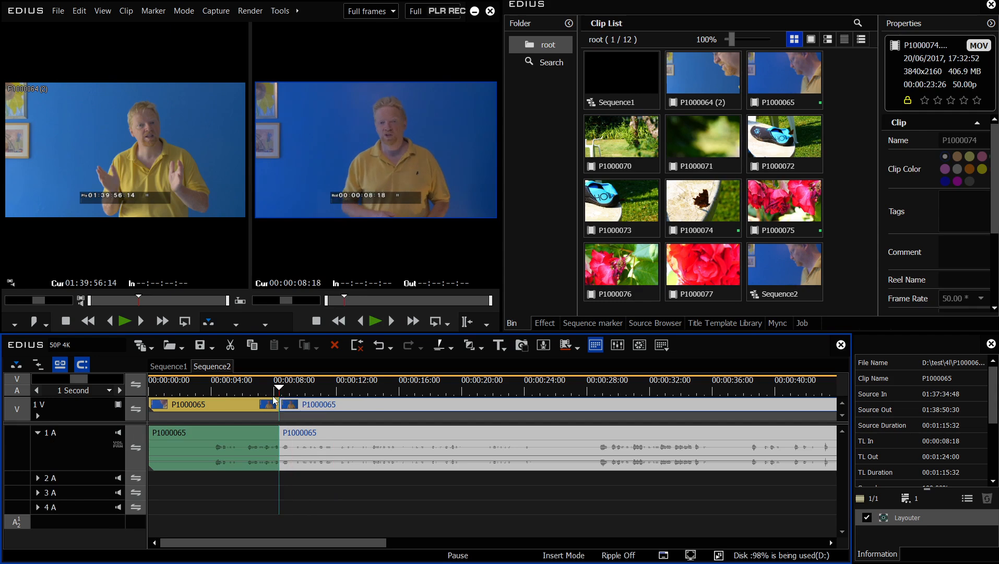
# Step: Mark the range from 00:00:08:18 to about 00:00:13 in Sequence2 and remove it, closing the gap
pyautogui.press('i')
pyautogui.click(354, 389)
pyautogui.press('o')
pyautogui.rightClick(310, 399)
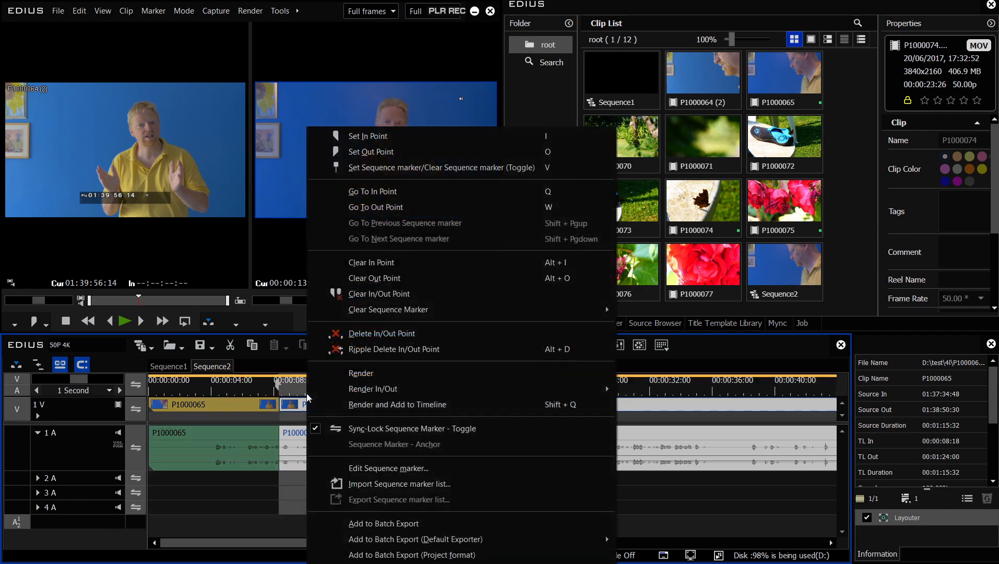
pyautogui.click(360, 333)
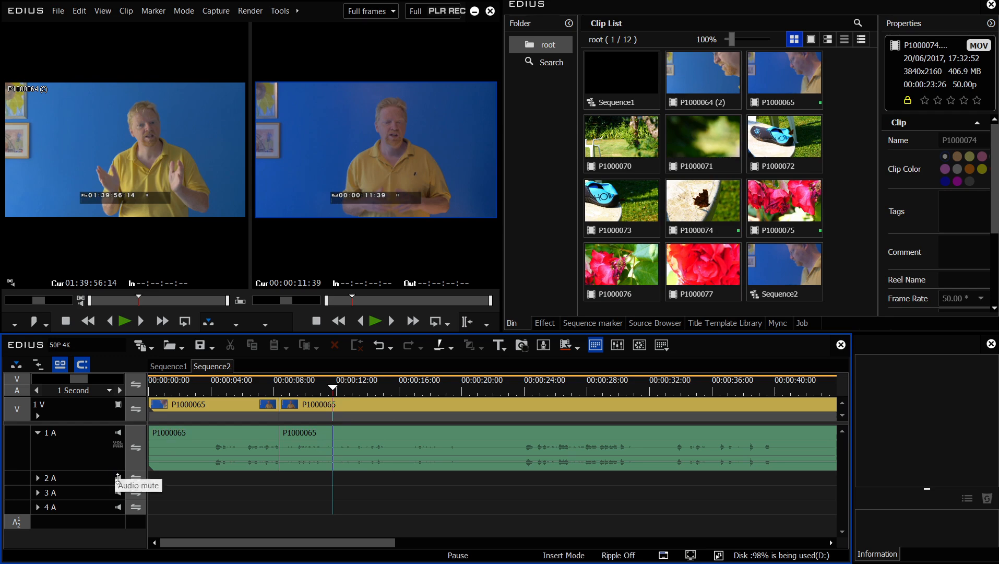
# Step: Select only the second audio clip on 1A, play from 00:00:11:04, and cut out its audio from 00:00:12:45 to about 00:00:15
pyautogui.click(323, 444)
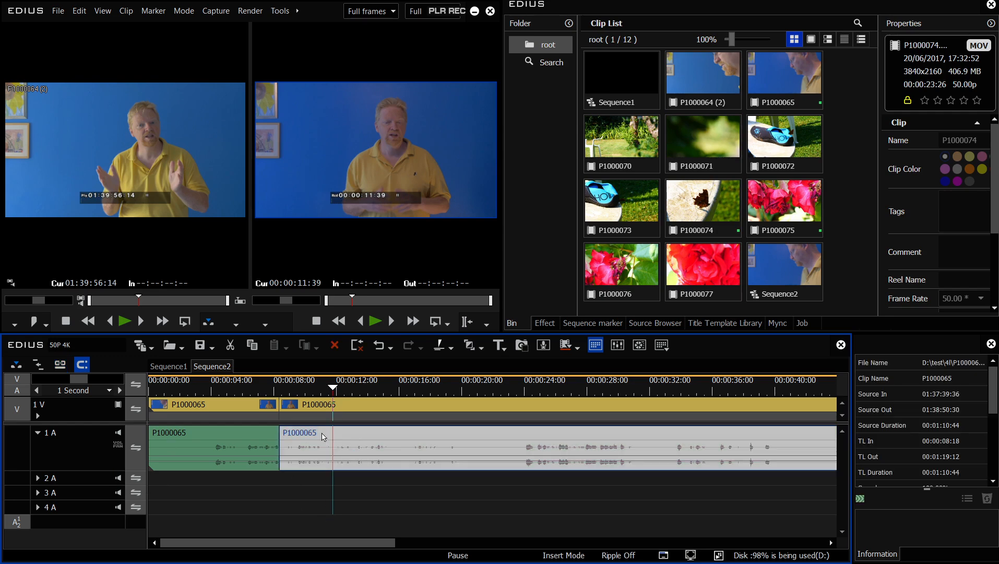
pyautogui.click(322, 388)
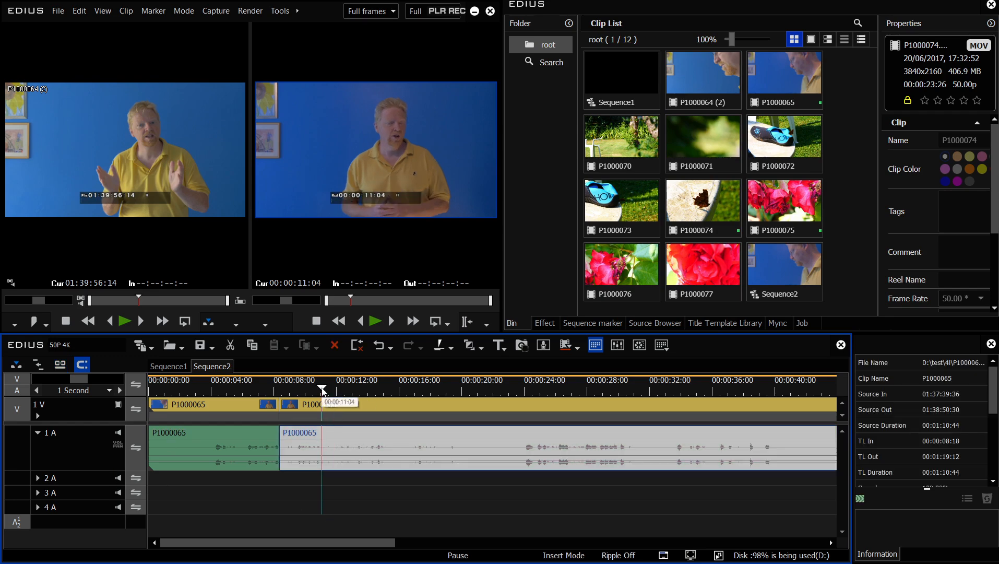
pyautogui.press('space')
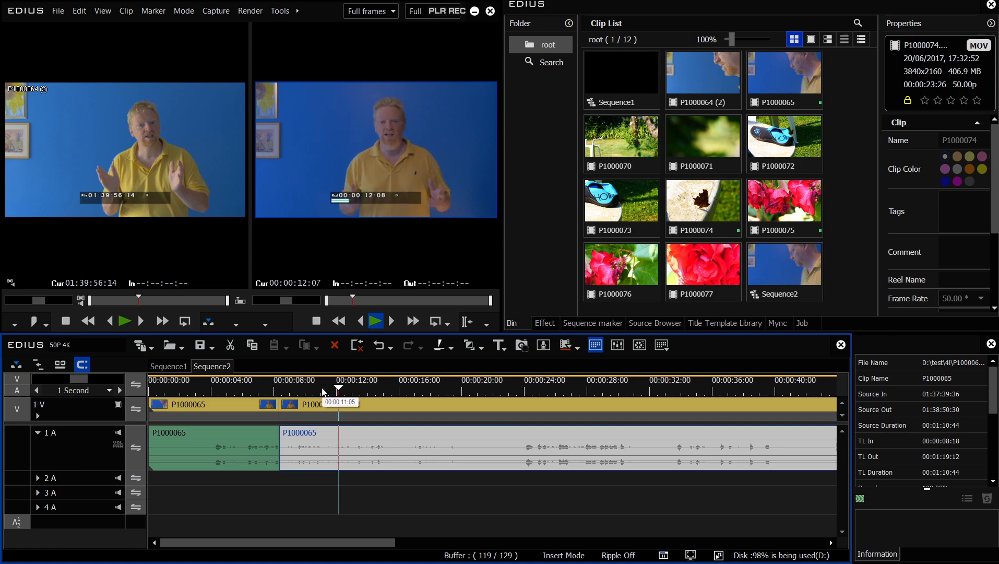
pyautogui.press('c')
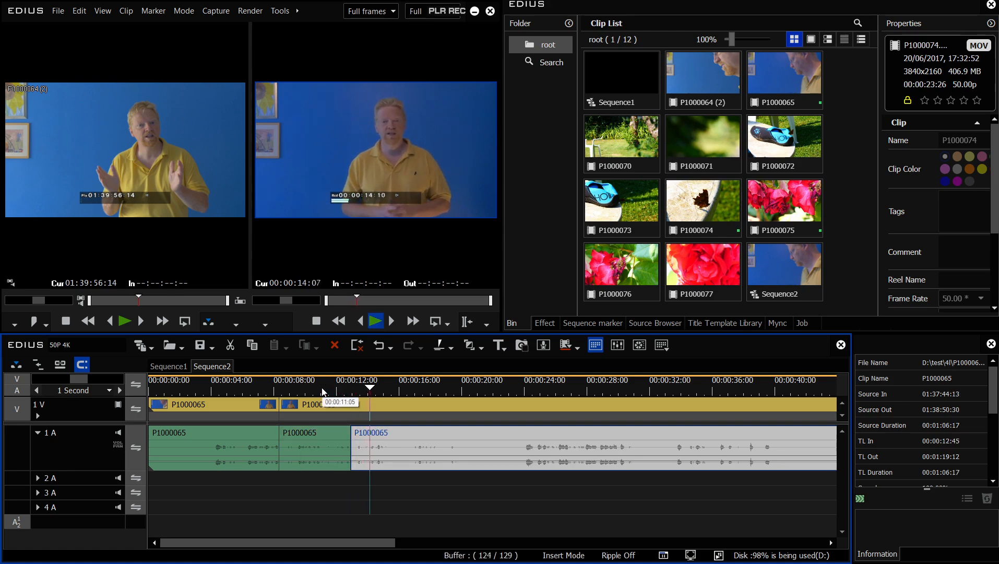
pyautogui.press('n')
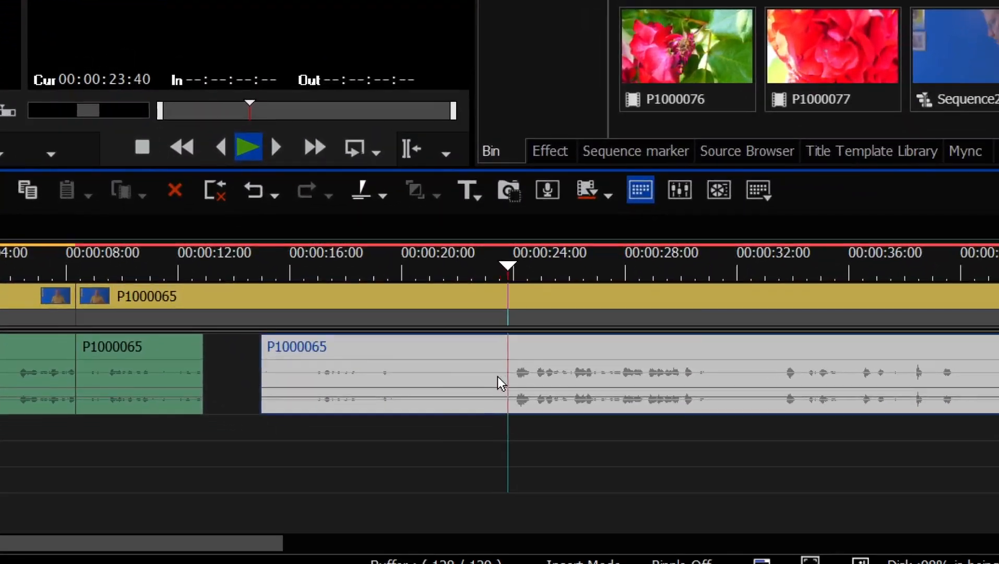
# Step: Cut three more short sections out of the 1A audio during playback, near 00:00:24, 00:00:30 and 00:00:33
pyautogui.press('c')
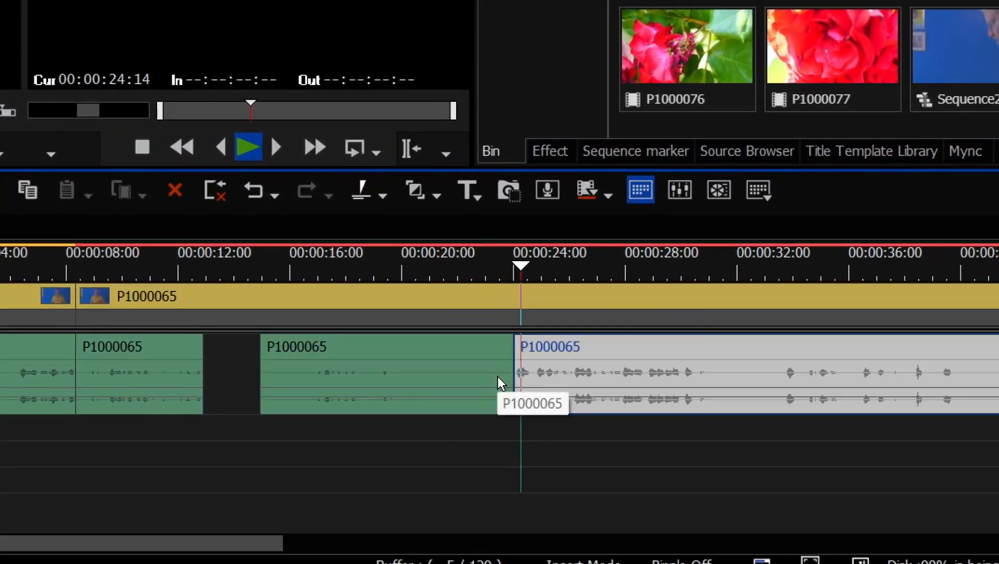
pyautogui.press('n')
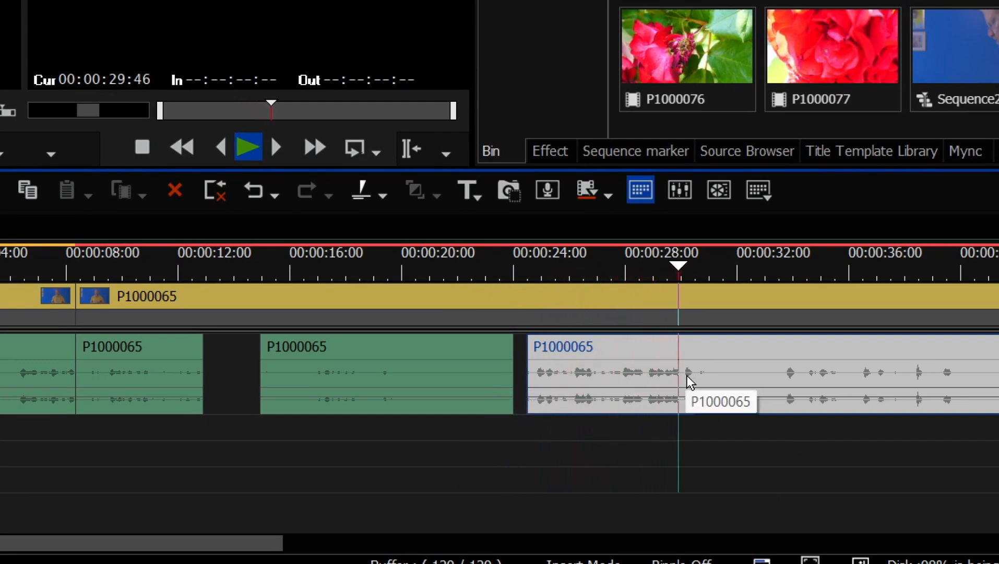
pyautogui.press('c')
pyautogui.press('n')
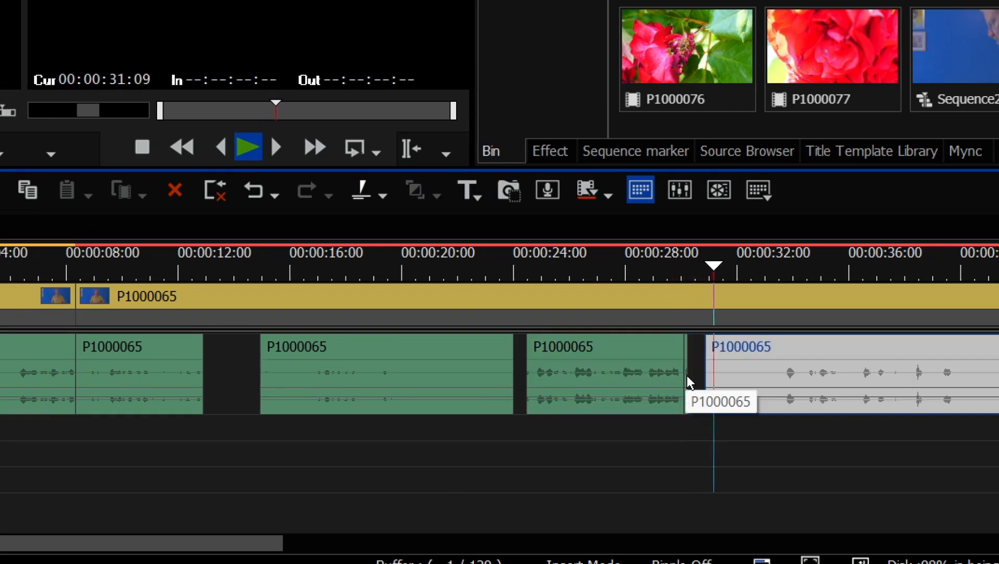
pyautogui.press('c')
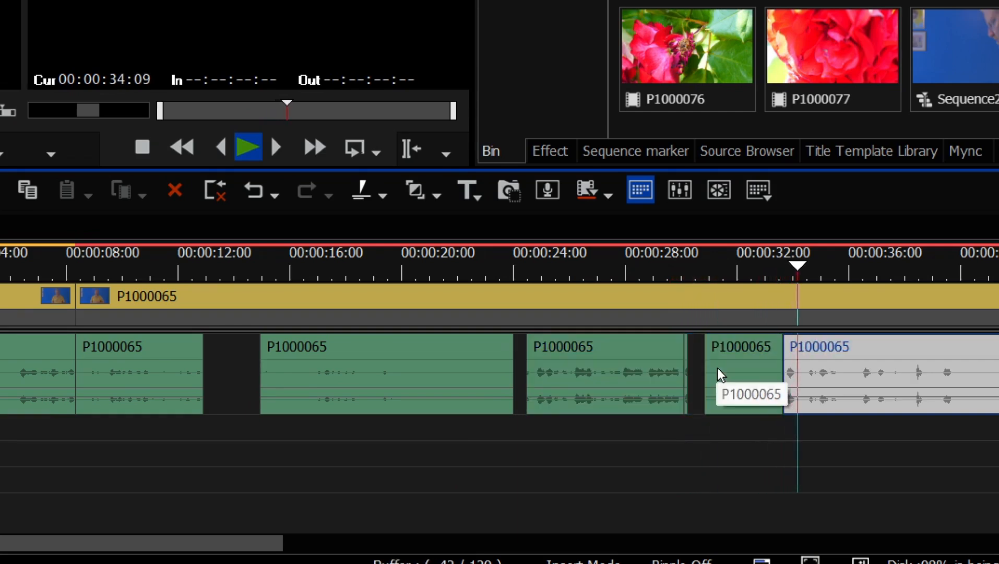
pyautogui.press('n')
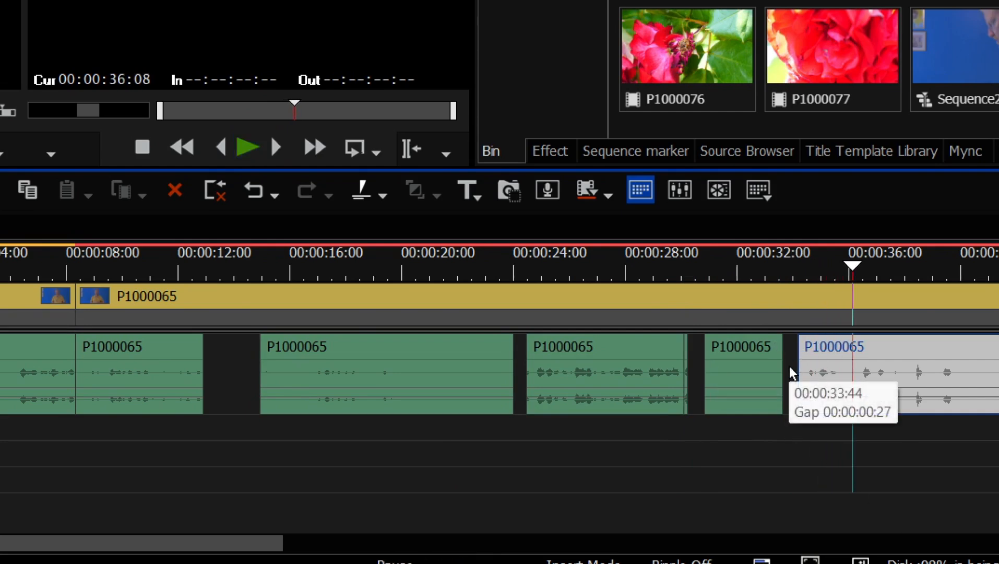
pyautogui.click(687, 344)
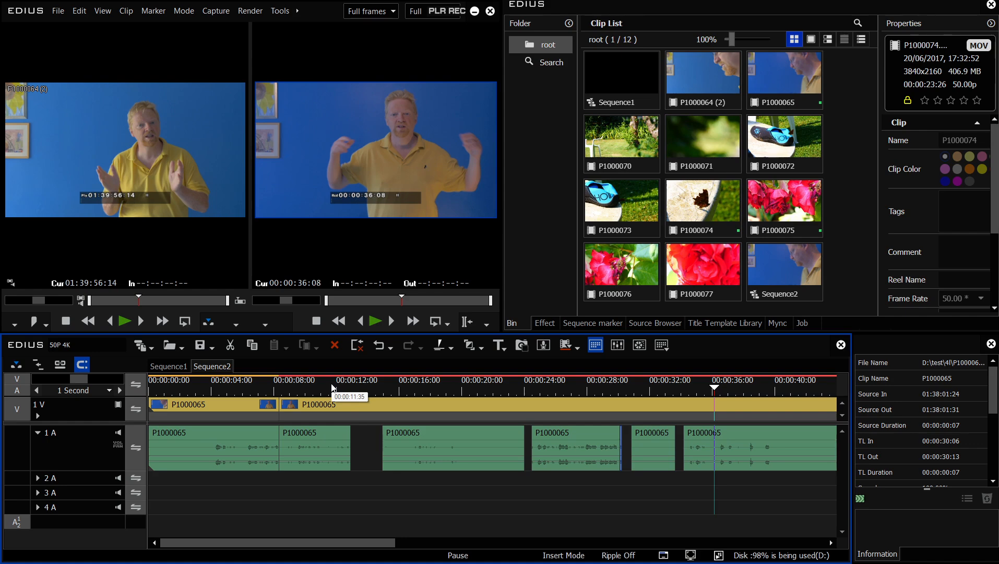
# Step: Switch to Sequence1, play it from about 00:00:03 through the layered clips, and return the playhead to about 00:00:03:24
pyautogui.click(169, 366)
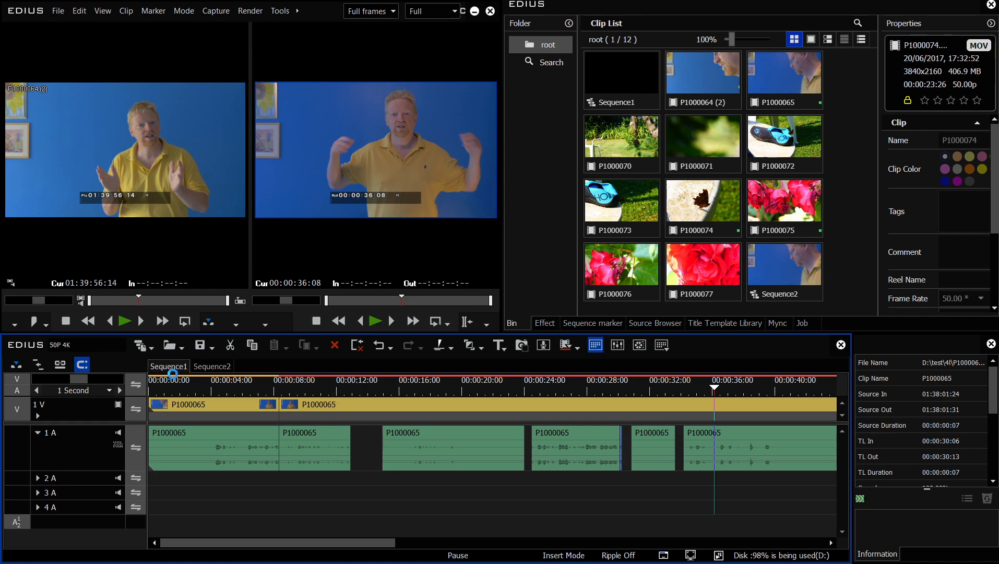
pyautogui.moveTo(205, 388)
pyautogui.mouseDown()
pyautogui.moveTo(216, 385)
pyautogui.moveTo(199, 388)
pyautogui.mouseUp()
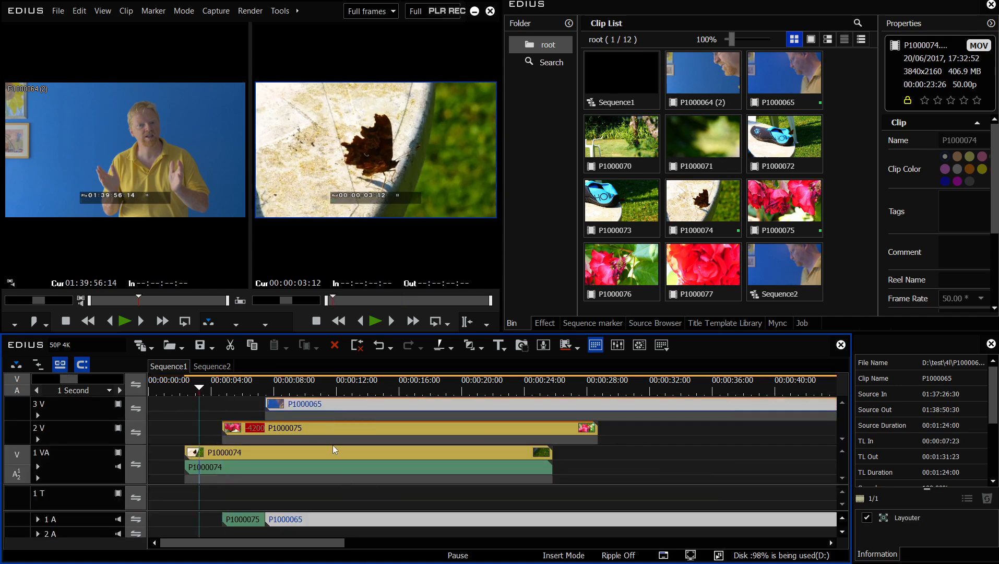
pyautogui.click(194, 387)
pyautogui.press('space')
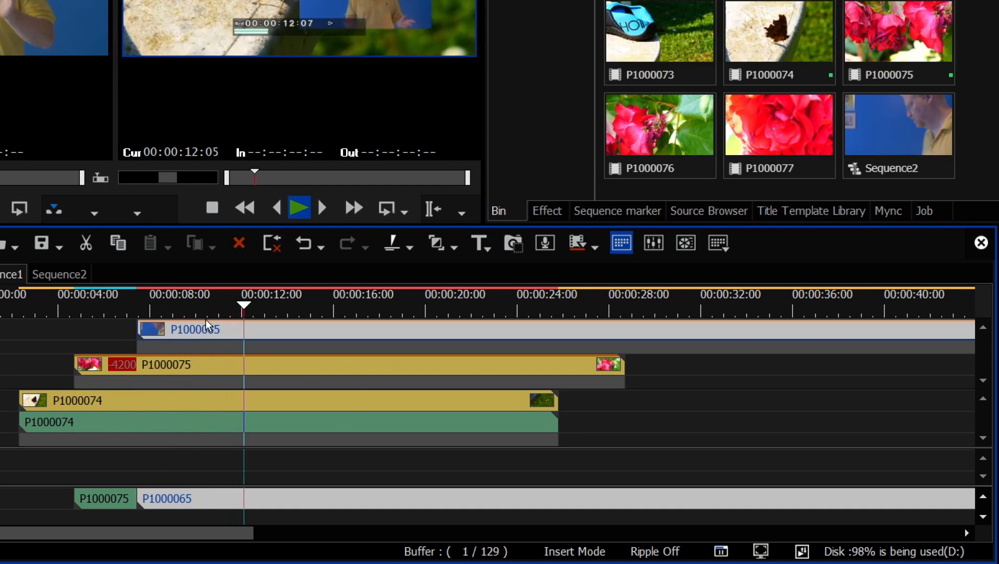
pyautogui.click(226, 308)
pyautogui.moveTo(226, 309); pyautogui.dragTo(45, 323)
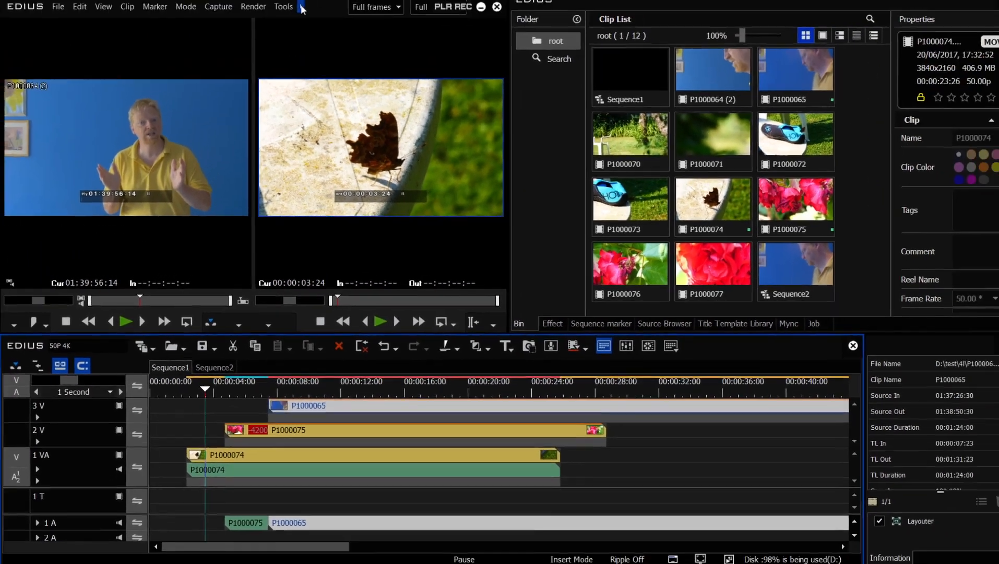
# Step: Open the System Settings at Video Rendering & Playback and examine which GPUs are available for rendering
pyautogui.click(297, 10)
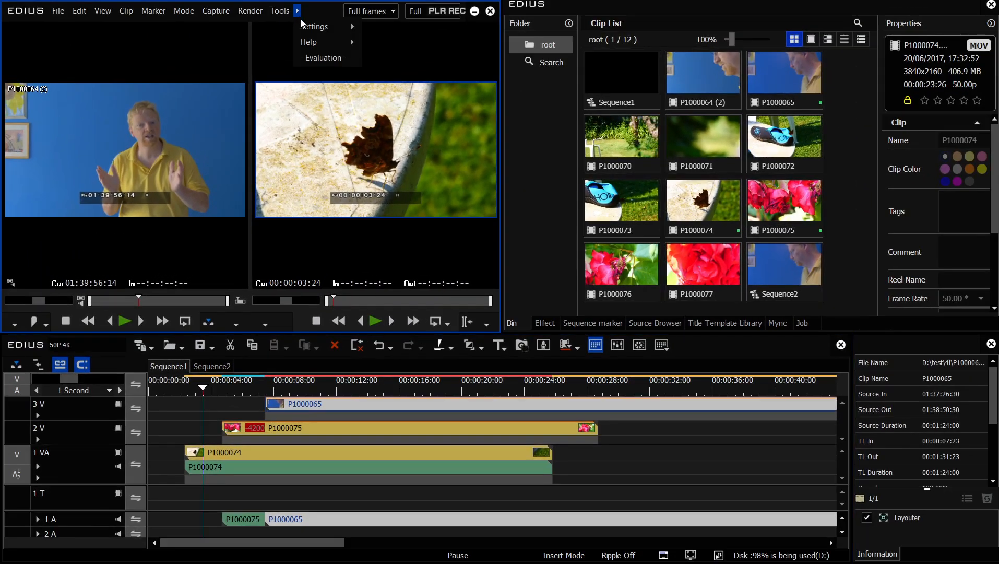
pyautogui.moveTo(305, 30)
pyautogui.click(395, 26)
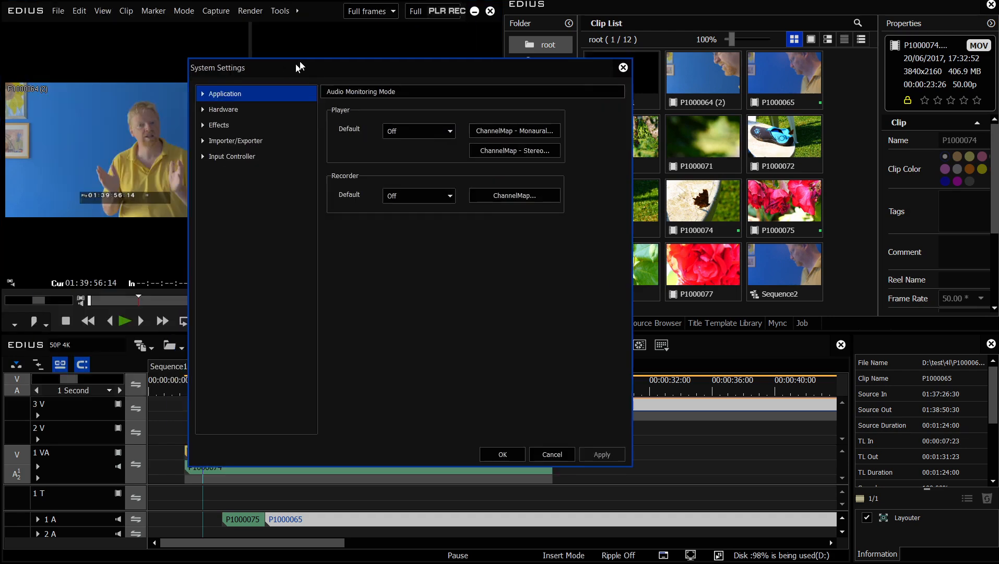
pyautogui.click(187, 127)
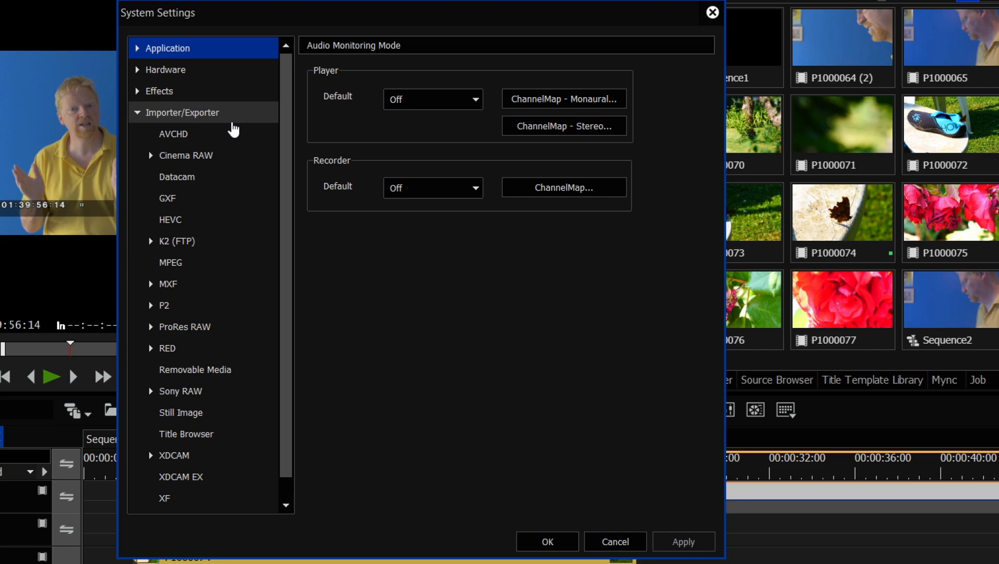
pyautogui.click(138, 70)
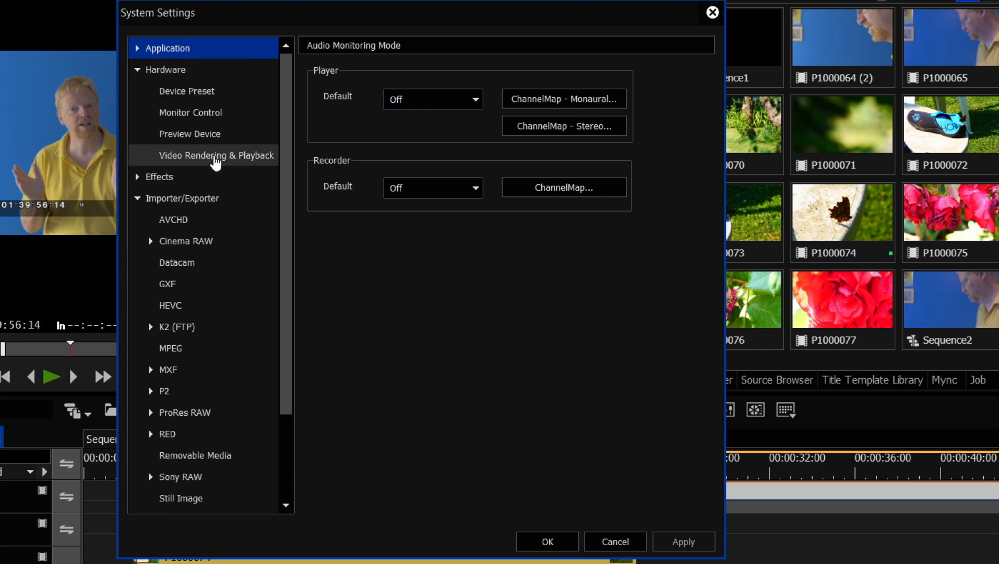
pyautogui.click(216, 163)
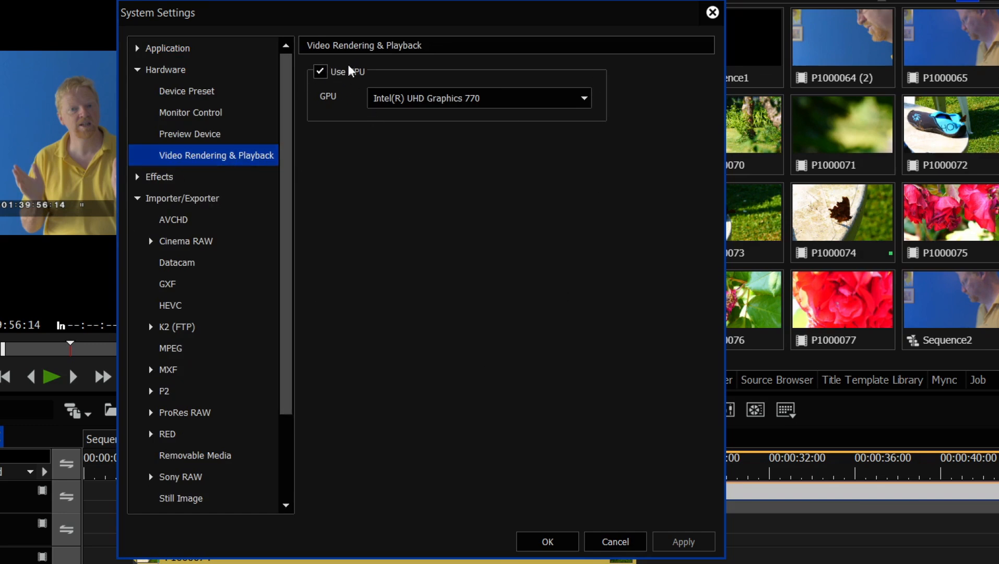
pyautogui.click(529, 102)
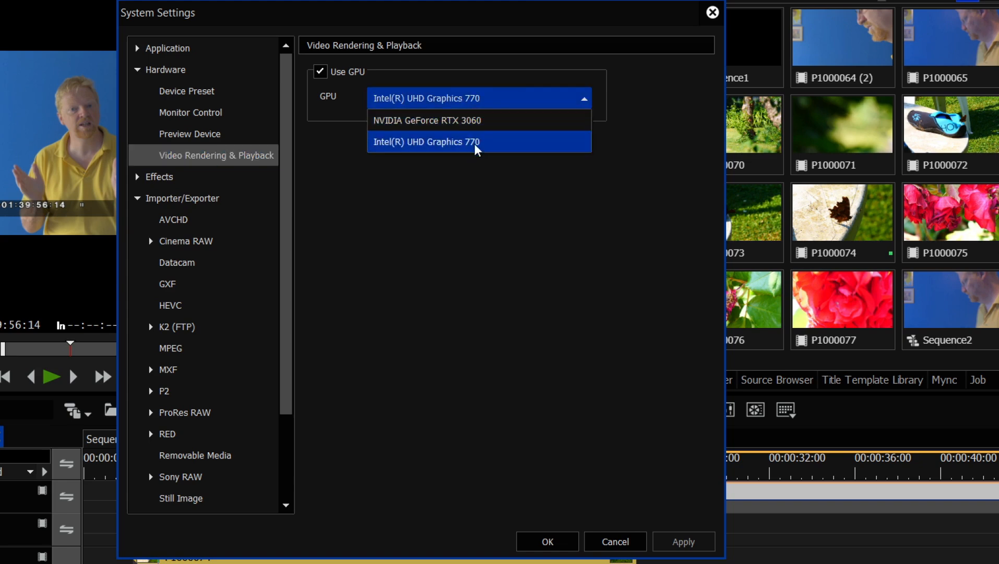
pyautogui.click(337, 71)
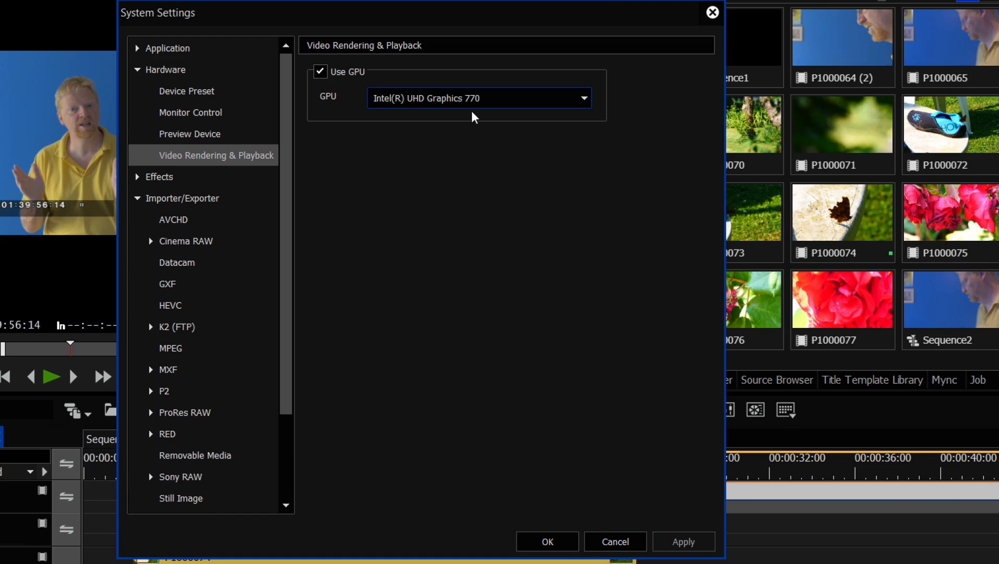
# Step: Try selecting the NVIDIA GeForce RTX 3060 as the GPU and return the choice to Intel(R) UHD Graphics 770
pyautogui.click(442, 95)
pyautogui.click(438, 121)
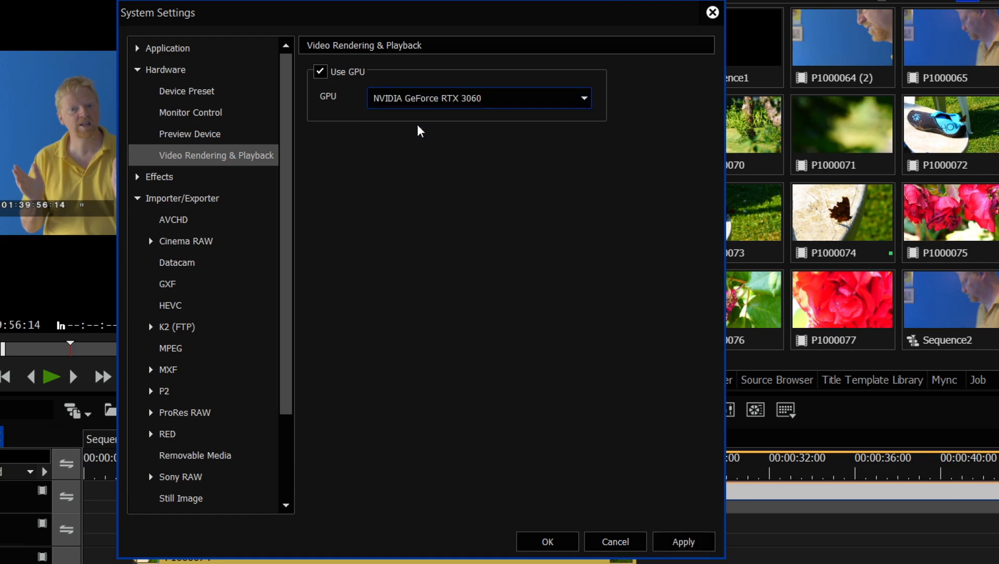
pyautogui.click(438, 103)
pyautogui.click(447, 143)
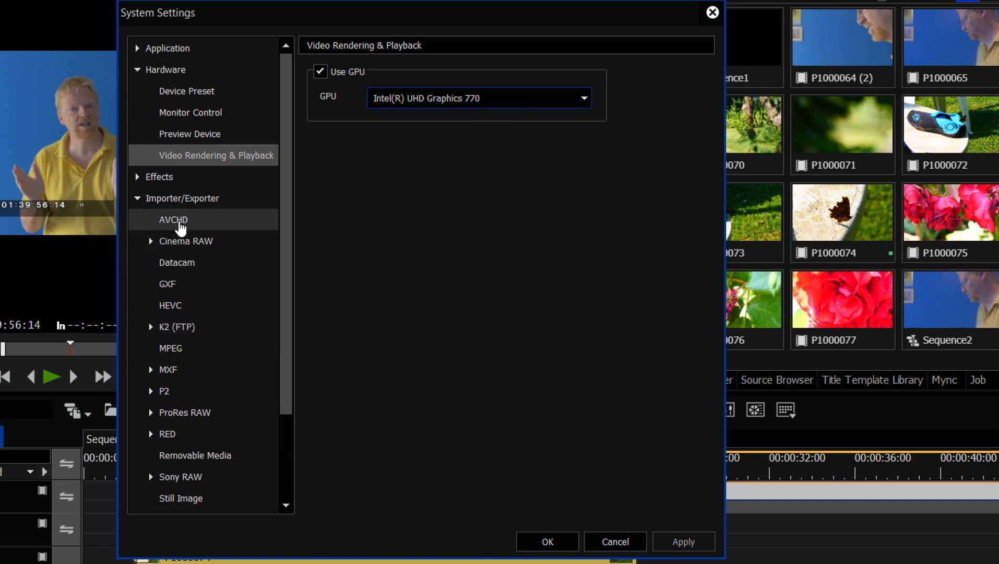
# Step: Compare the hardware decoder options in the AVCHD and HEVC importer settings
pyautogui.click(177, 221)
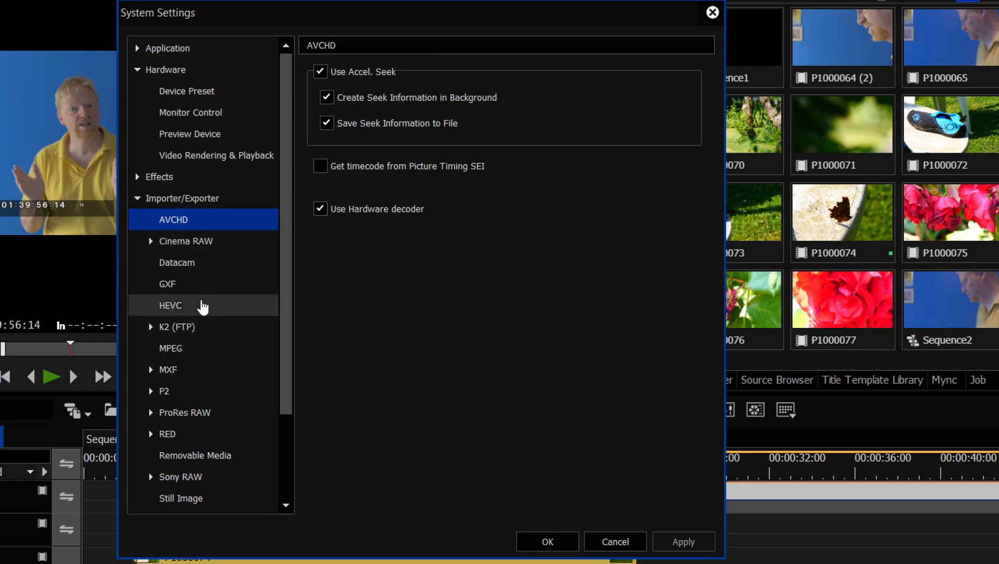
pyautogui.click(183, 307)
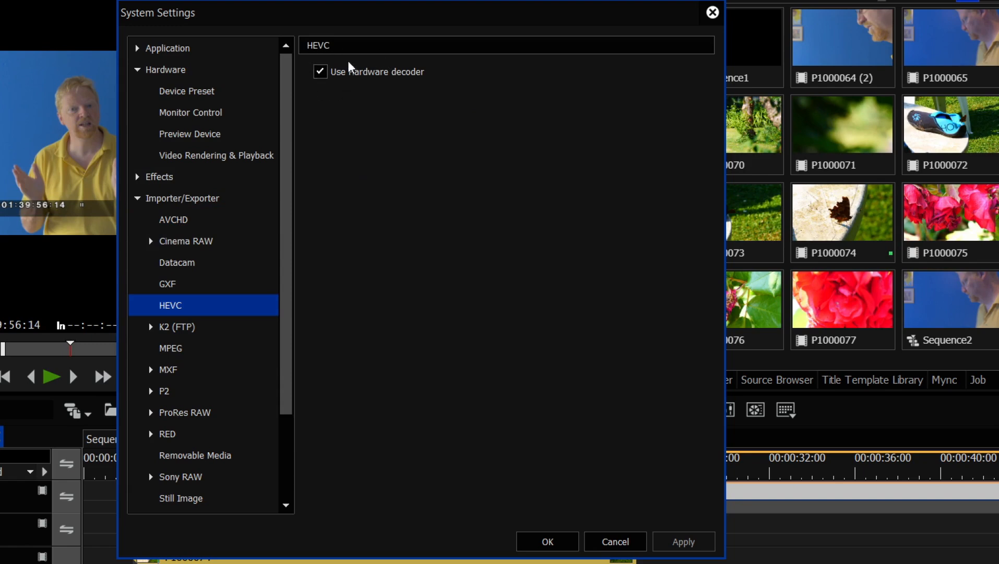
pyautogui.click(188, 222)
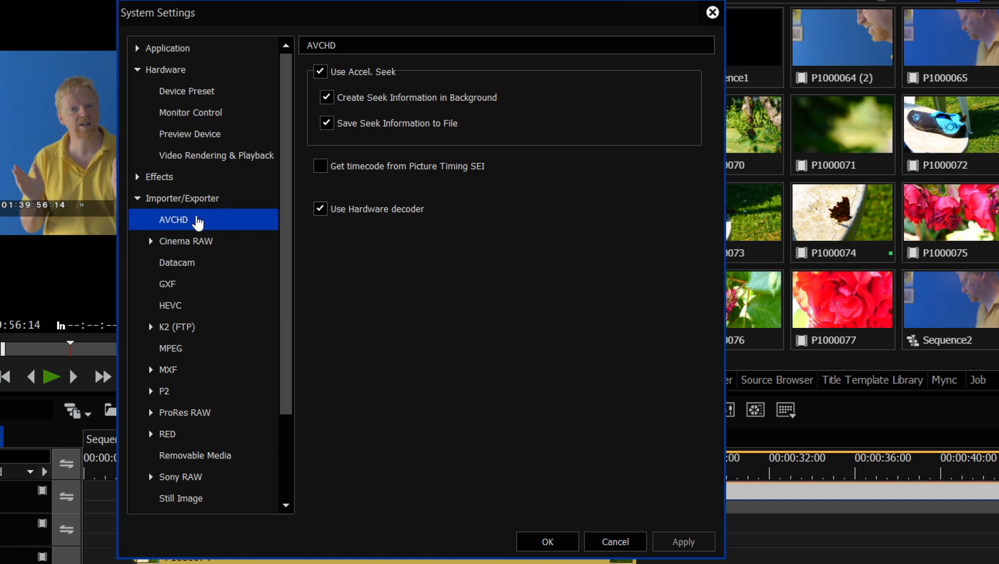
pyautogui.click(191, 309)
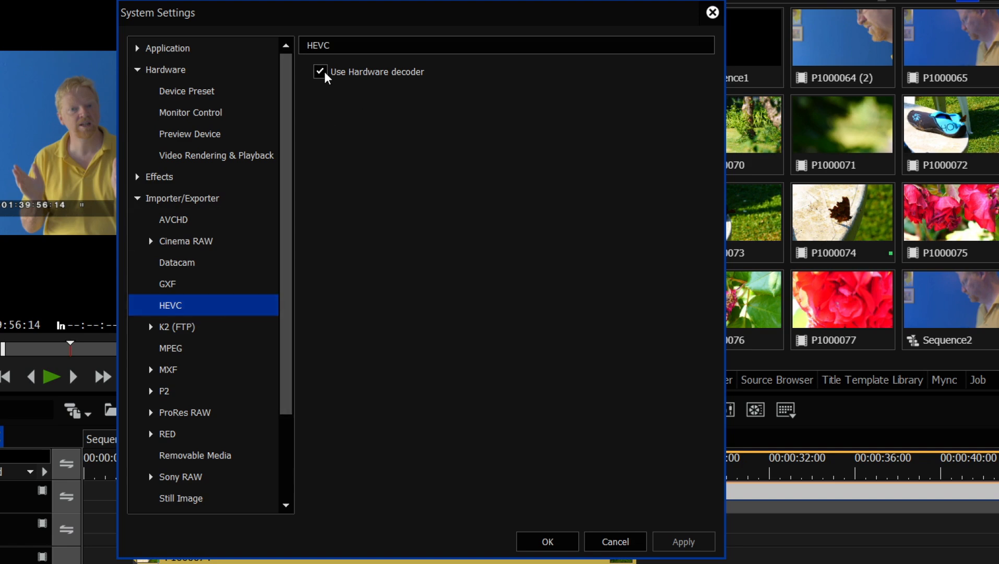
pyautogui.click(184, 220)
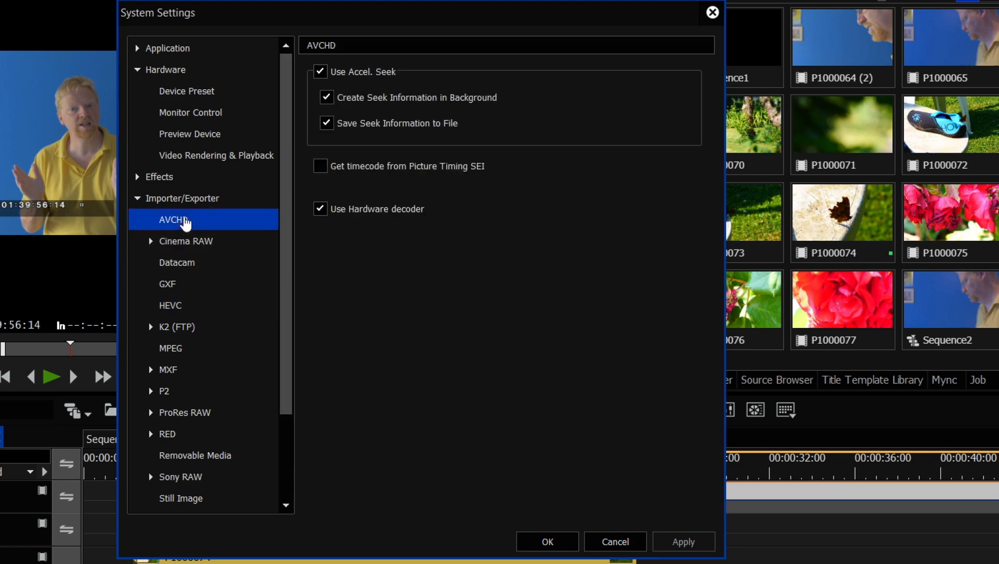
# Step: Disable the hardware decoder for both AVCHD and HEVC and save the system settings
pyautogui.click(320, 210)
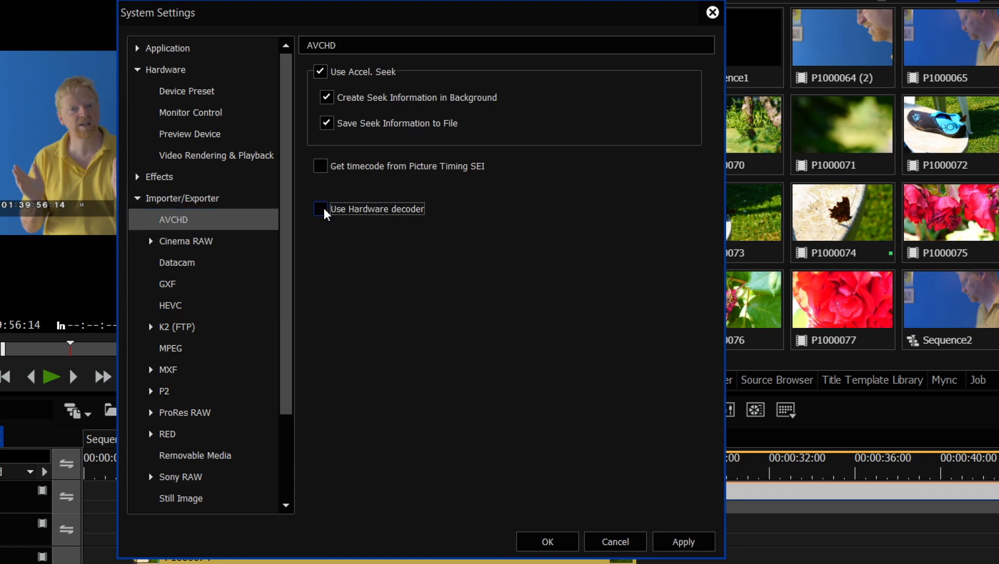
pyautogui.click(238, 156)
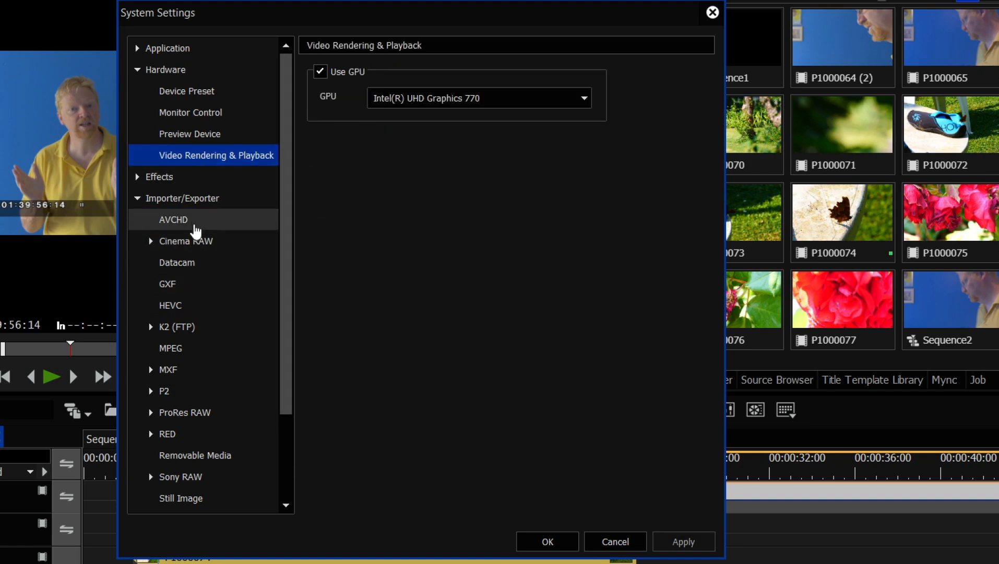
pyautogui.click(195, 225)
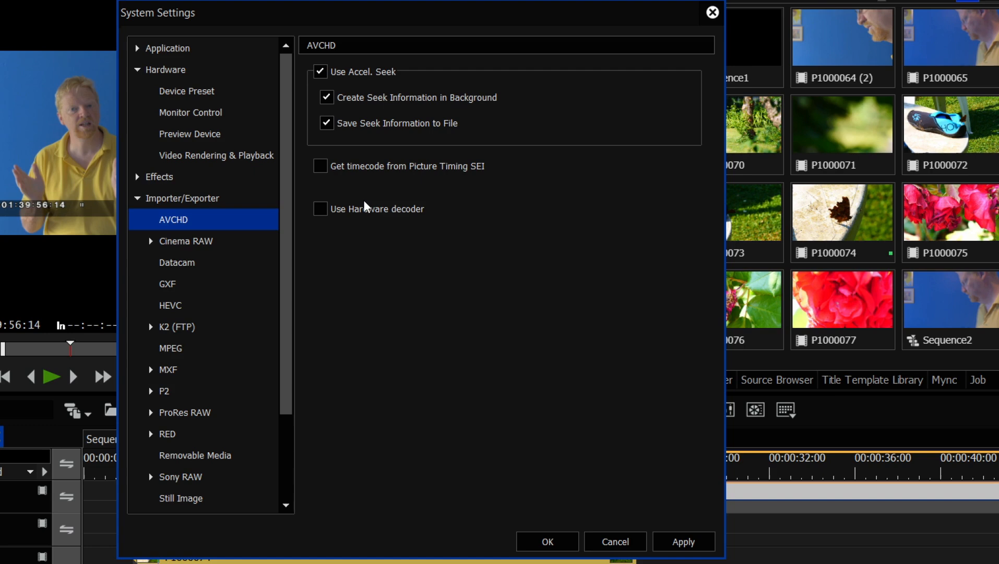
pyautogui.click(194, 308)
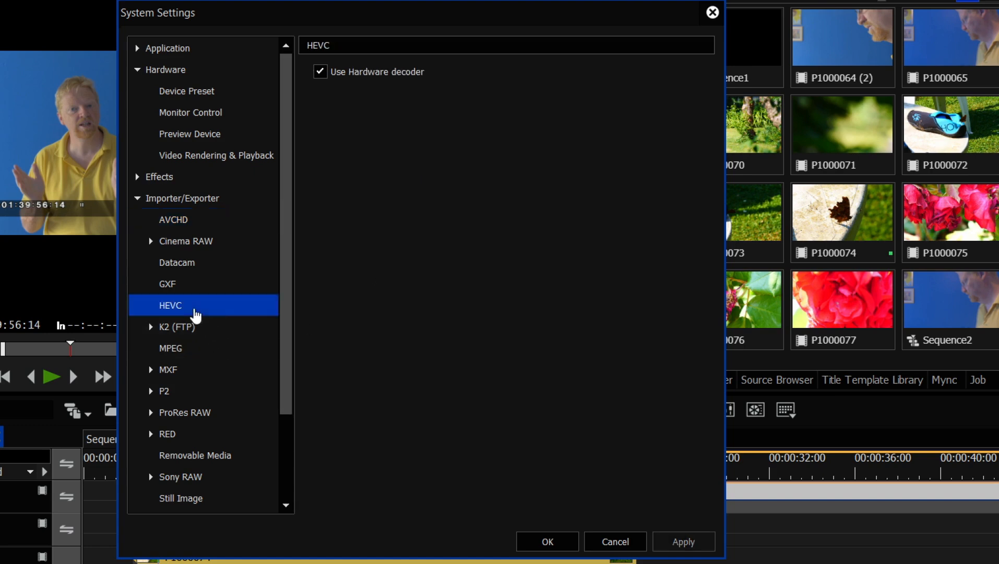
pyautogui.click(322, 76)
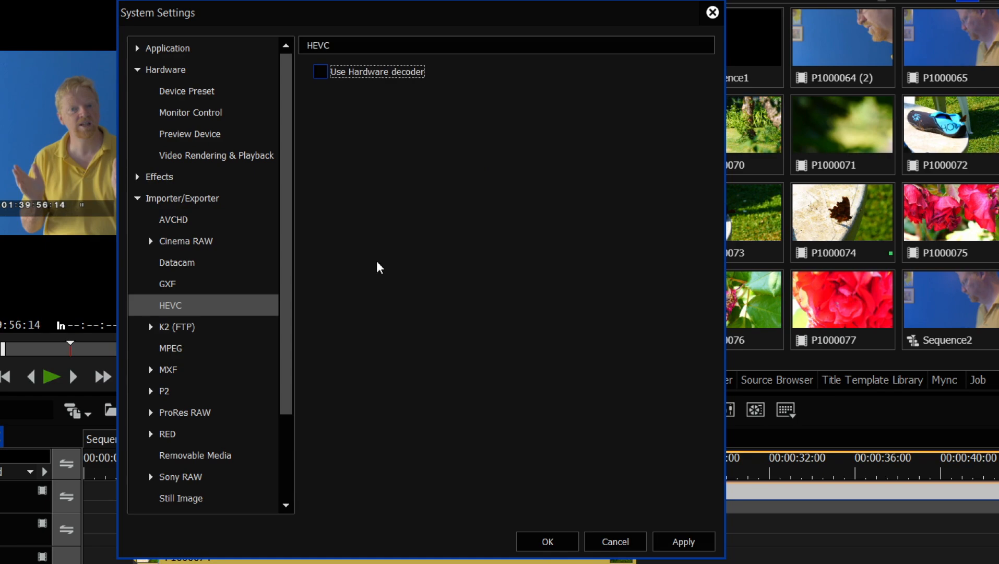
pyautogui.click(547, 543)
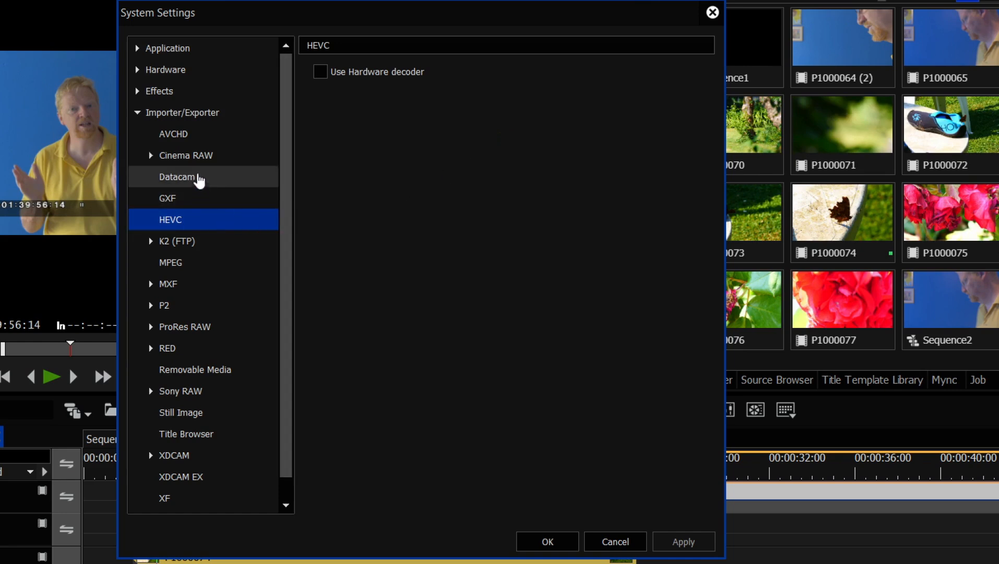
# Step: Re-enable the hardware decoder for both AVCHD and HEVC in the importer settings
pyautogui.click(190, 139)
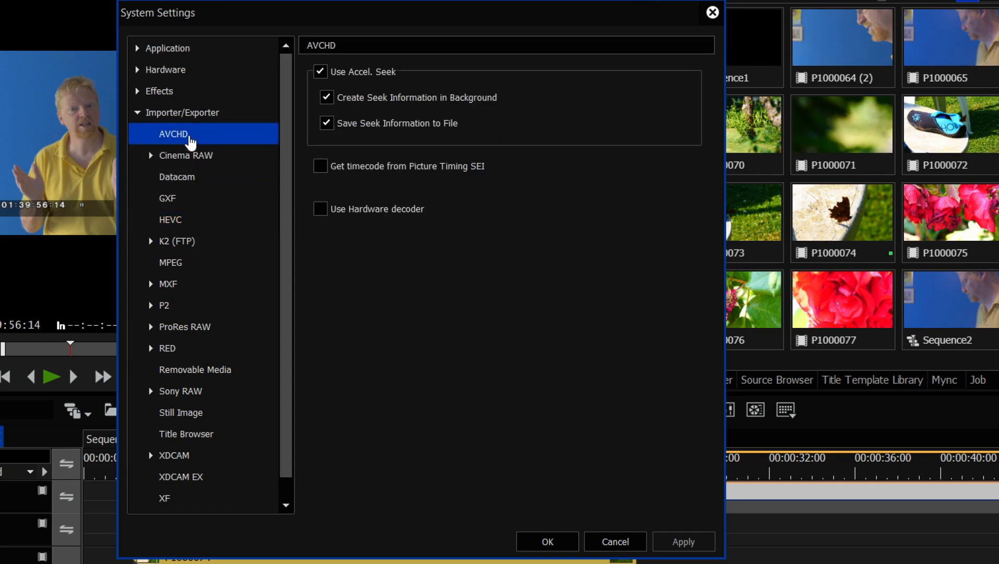
pyautogui.click(173, 221)
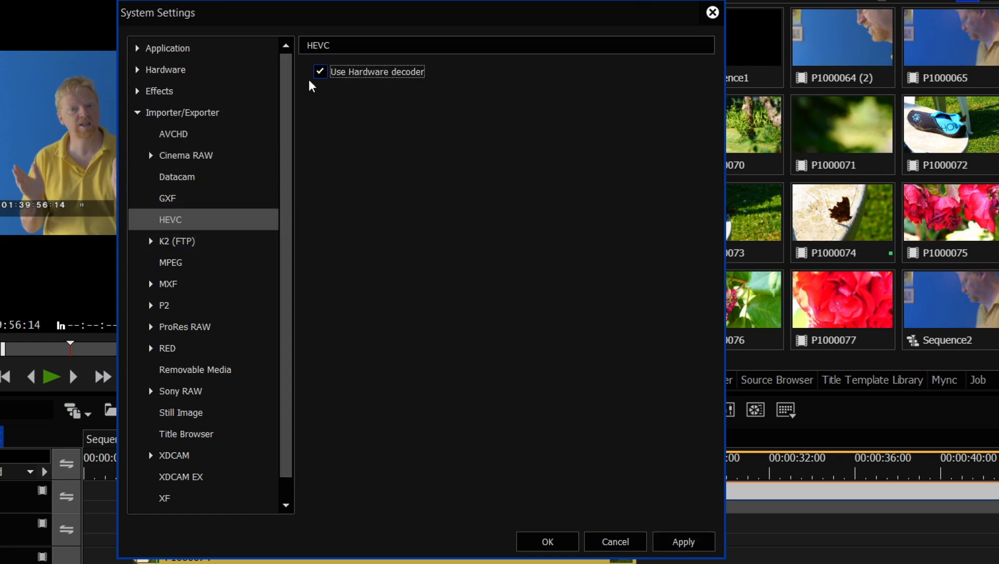
pyautogui.click(202, 136)
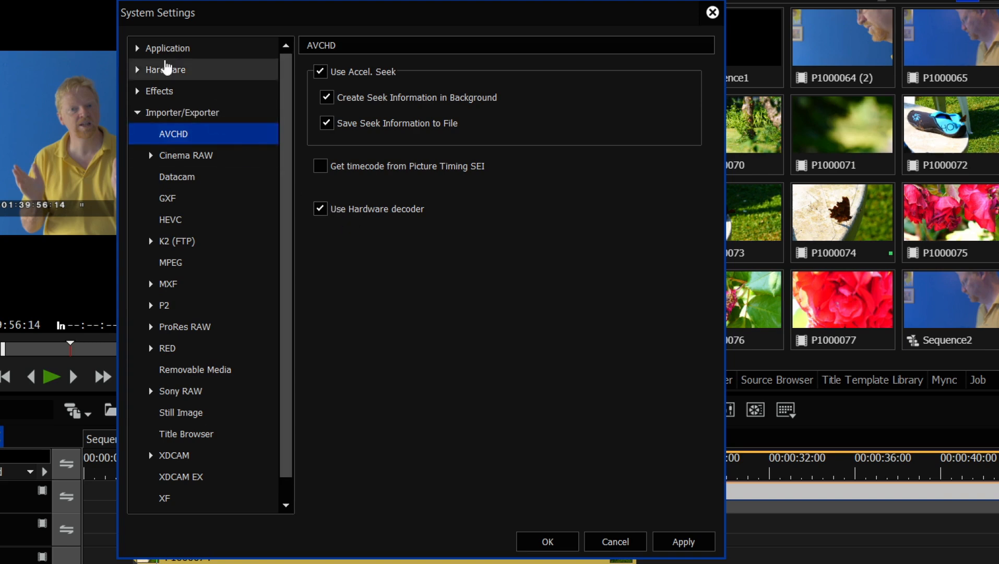
# Step: Set the video rendering and playback GPU to NVIDIA GeForce RTX 3060 and save the system settings
pyautogui.click(144, 76)
pyautogui.click(207, 155)
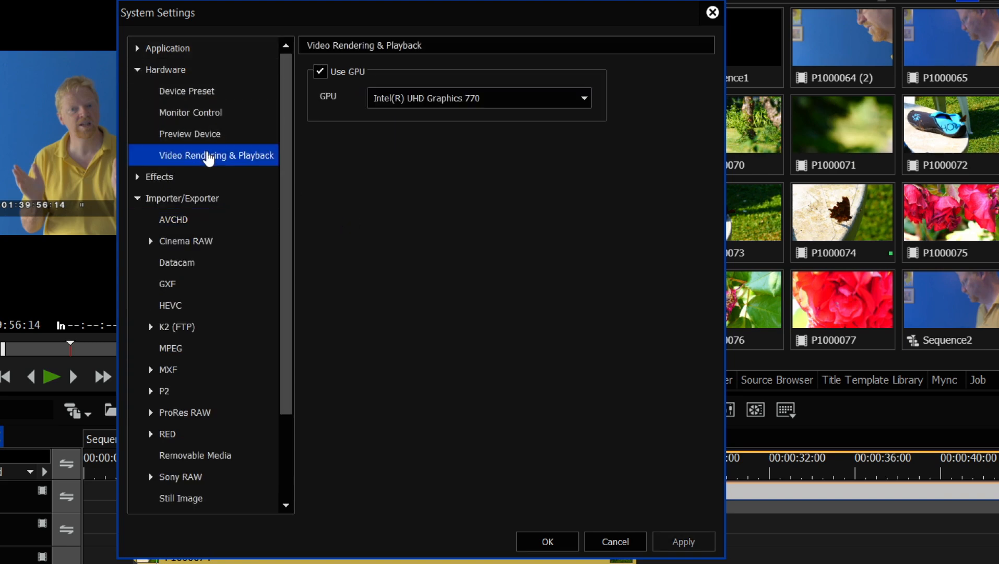
pyautogui.click(431, 102)
pyautogui.click(430, 118)
pyautogui.click(547, 542)
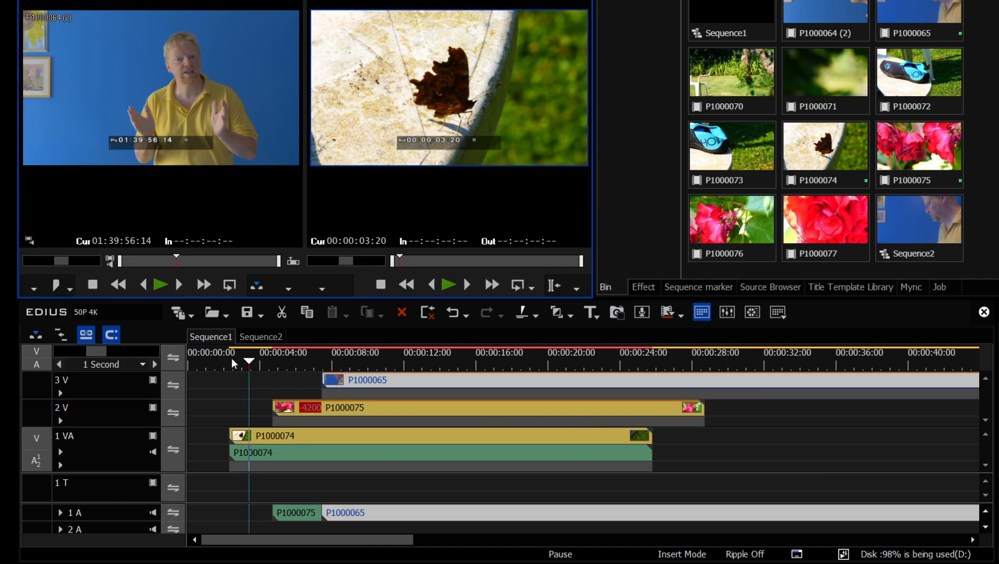
# Step: Play Sequence1 from about 00:00:03:27 into the three-layer section, and return the playhead to 00:00:03:30
pyautogui.click(252, 360)
pyautogui.press('space')
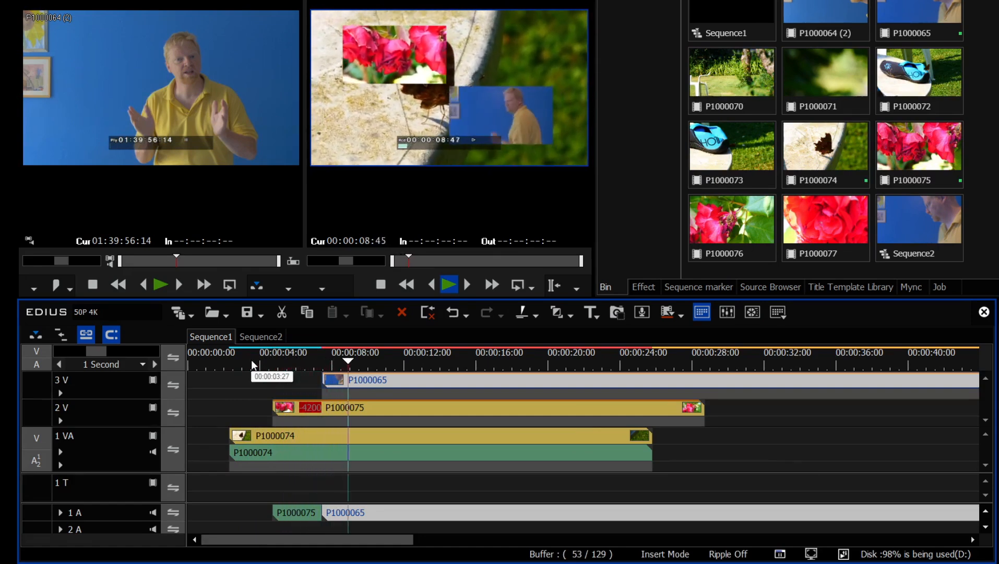
pyautogui.click(303, 360)
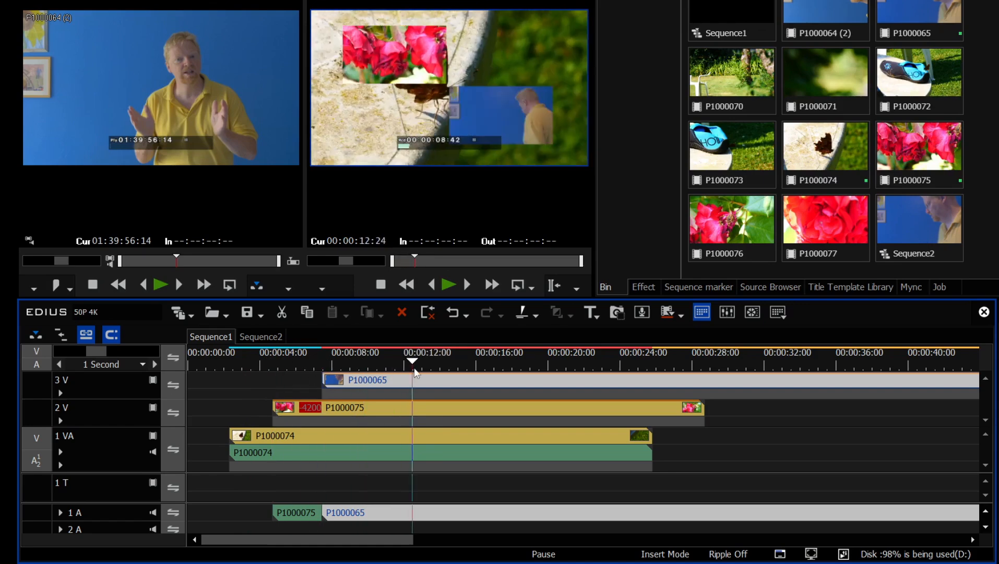
pyautogui.moveTo(304, 386); pyautogui.dragTo(252, 404)
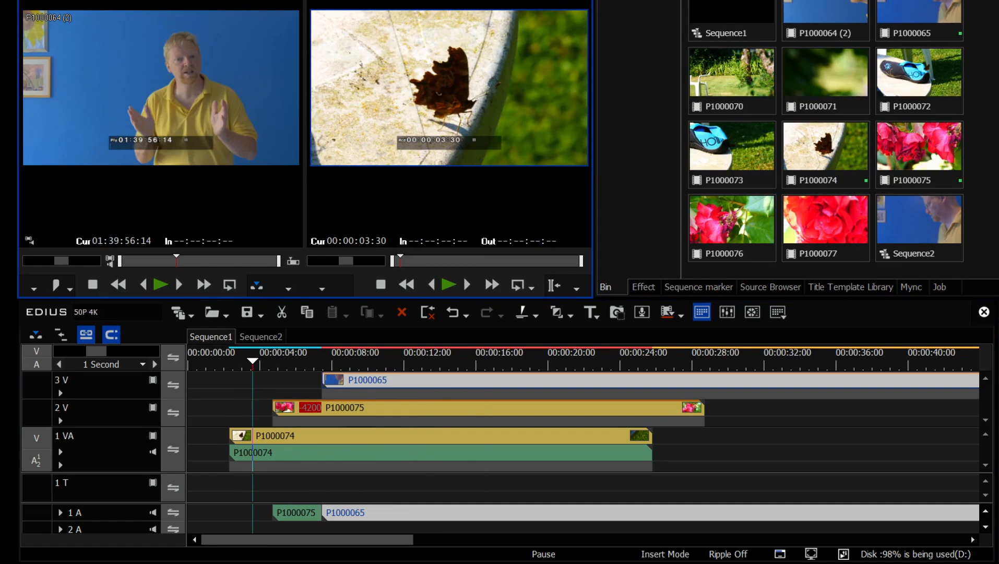
# Step: Set the video rendering and playback GPU to Intel(R) UHD Graphics 770 in the system settings and save
pyautogui.click(441, 0)
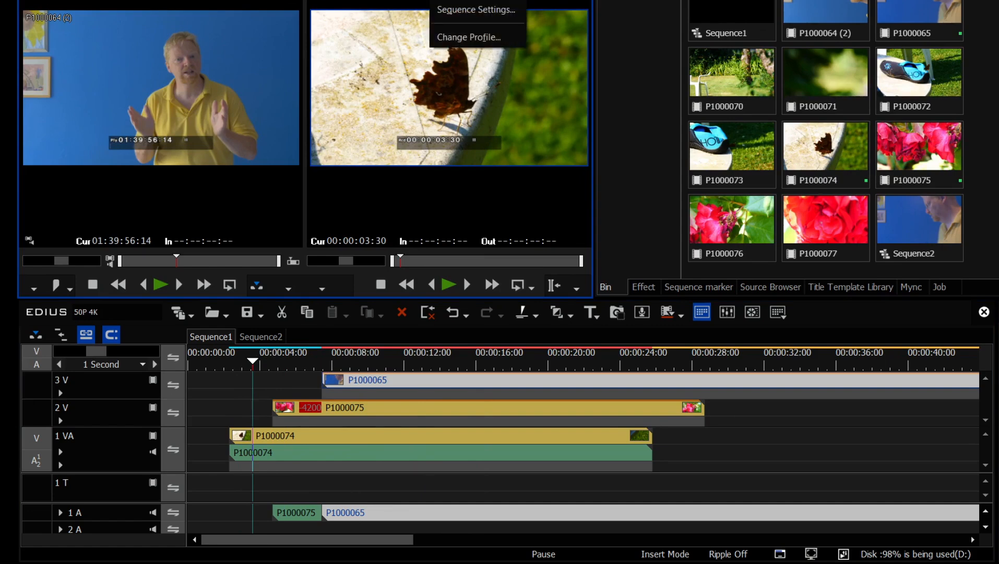
pyautogui.click(470, 0)
pyautogui.click(234, 117)
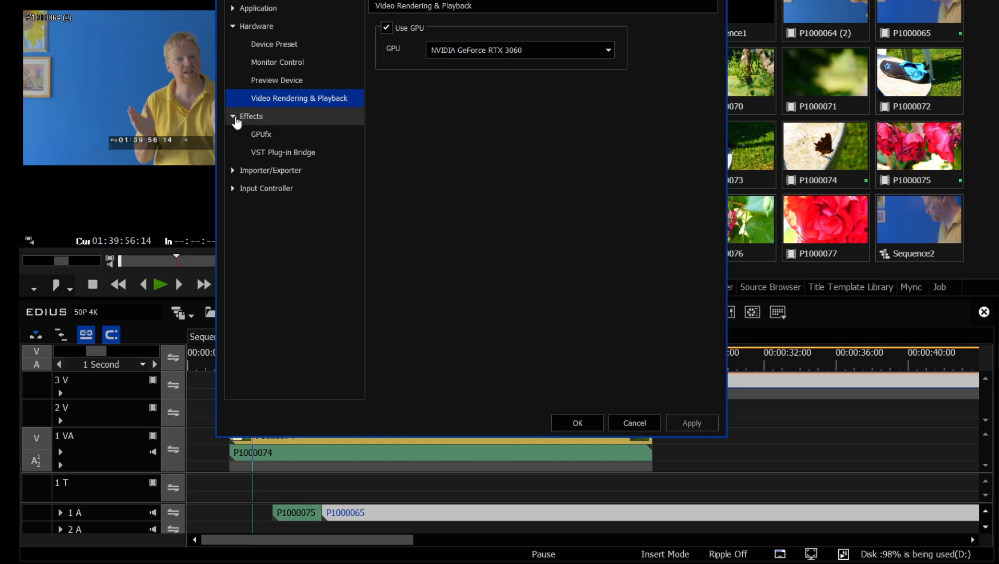
pyautogui.click(241, 169)
pyautogui.click(263, 81)
pyautogui.click(290, 100)
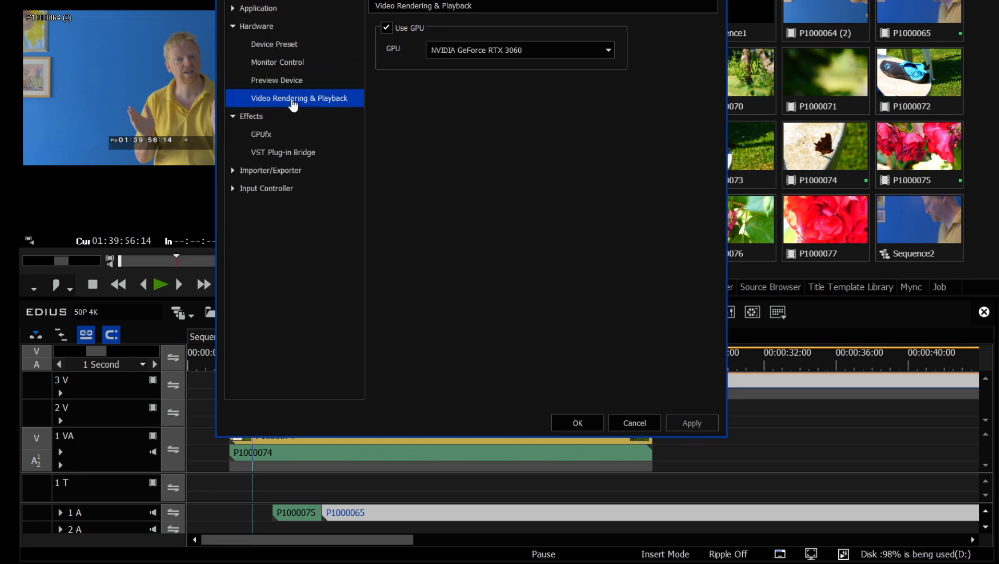
pyautogui.click(496, 49)
pyautogui.click(480, 82)
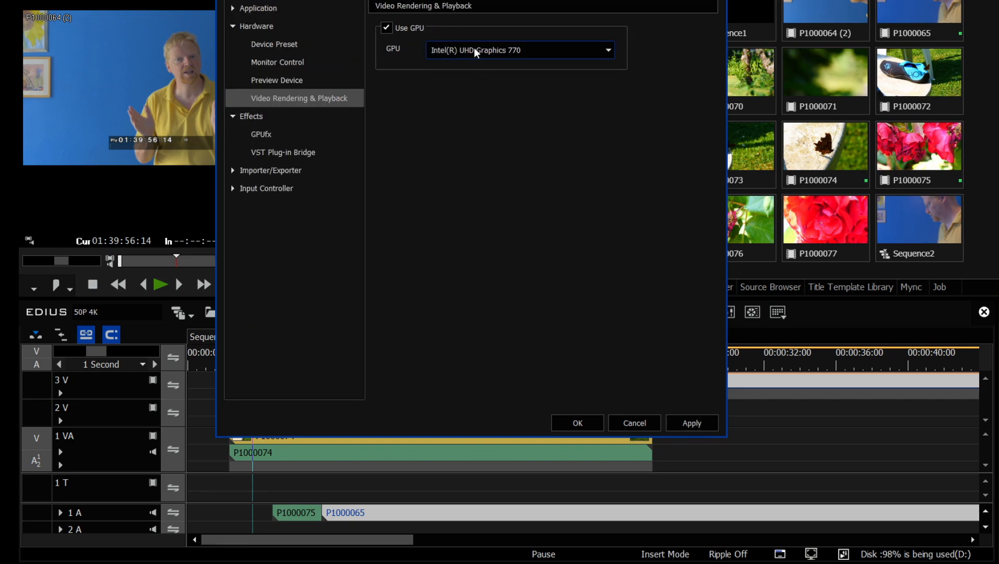
pyautogui.click(474, 49)
pyautogui.click(473, 86)
pyautogui.click(578, 423)
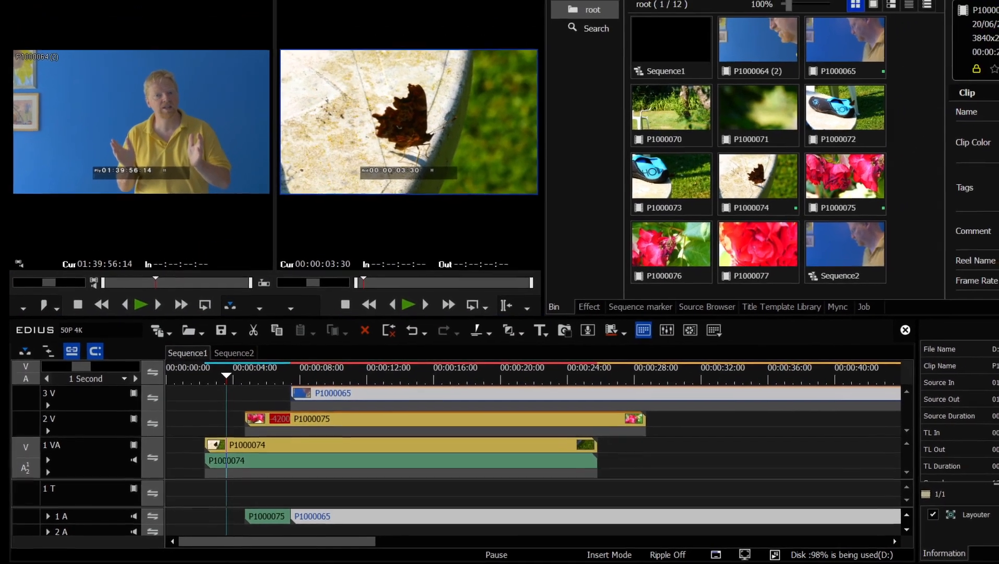
# Step: Open Task Manager's performance view and compare the activity graphs of the Intel(R) UHD Graphics 770 and NVIDIA GeForce RTX 3060
pyautogui.hotkey('ctrl', 'shift', 'Escape')
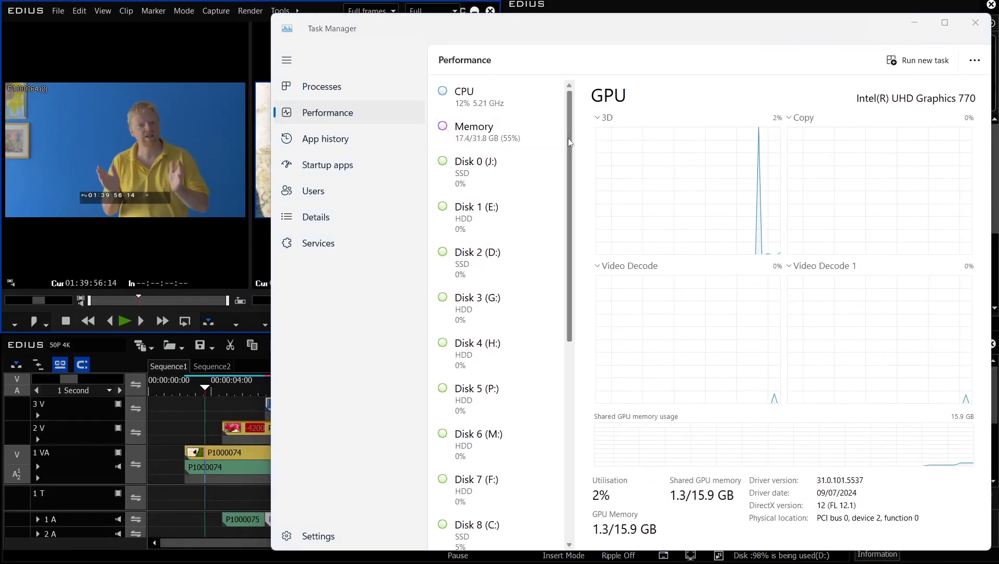
pyautogui.moveTo(567, 138); pyautogui.dragTo(568, 295)
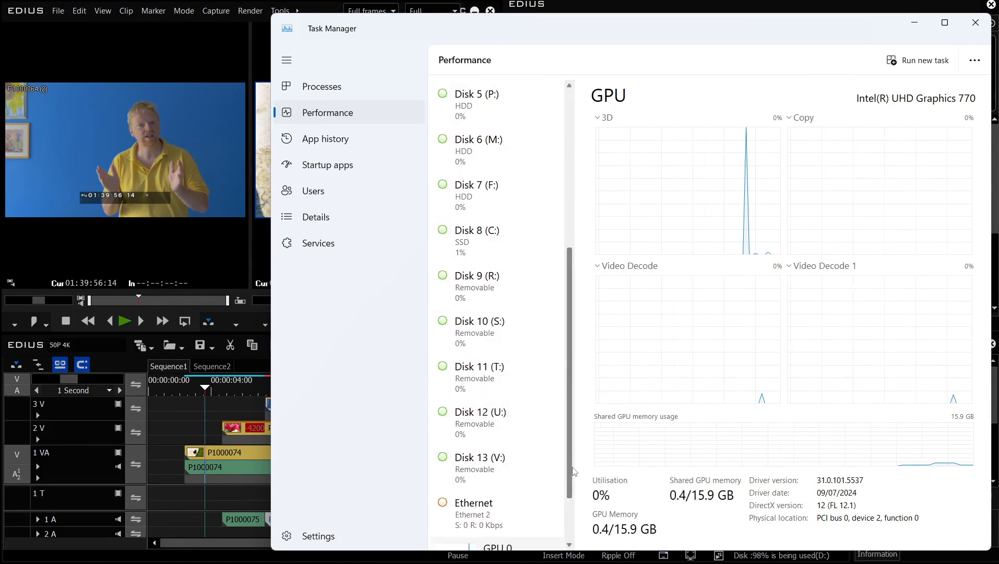
pyautogui.moveTo(570, 471); pyautogui.dragTo(571, 514)
pyautogui.click(501, 536)
pyautogui.click(498, 483)
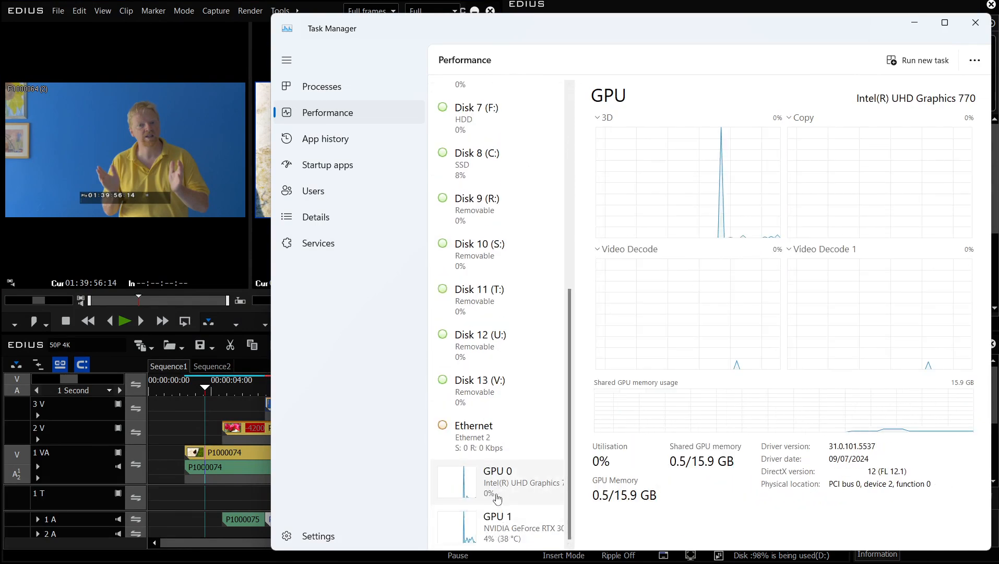
pyautogui.click(501, 531)
pyautogui.click(495, 476)
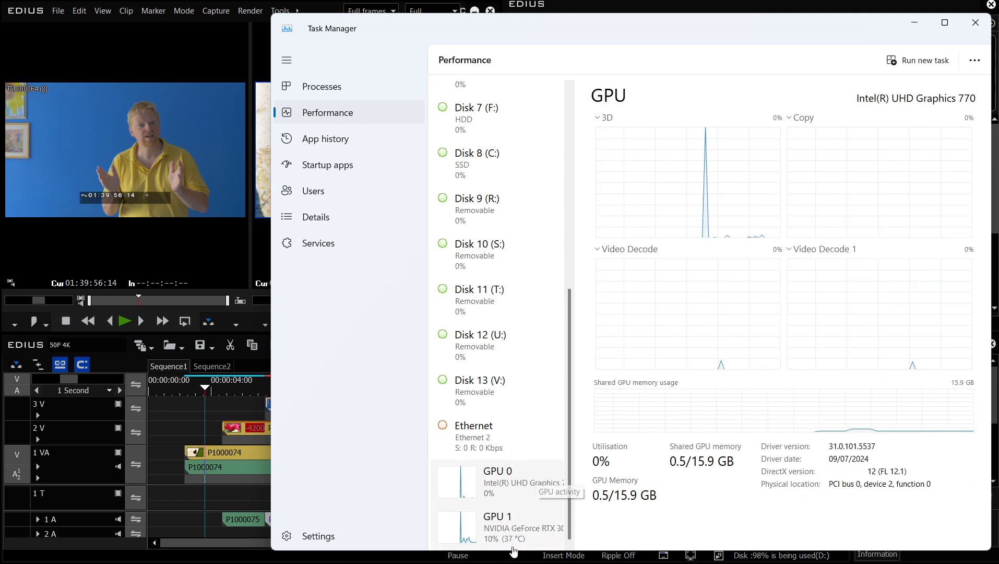
pyautogui.click(478, 541)
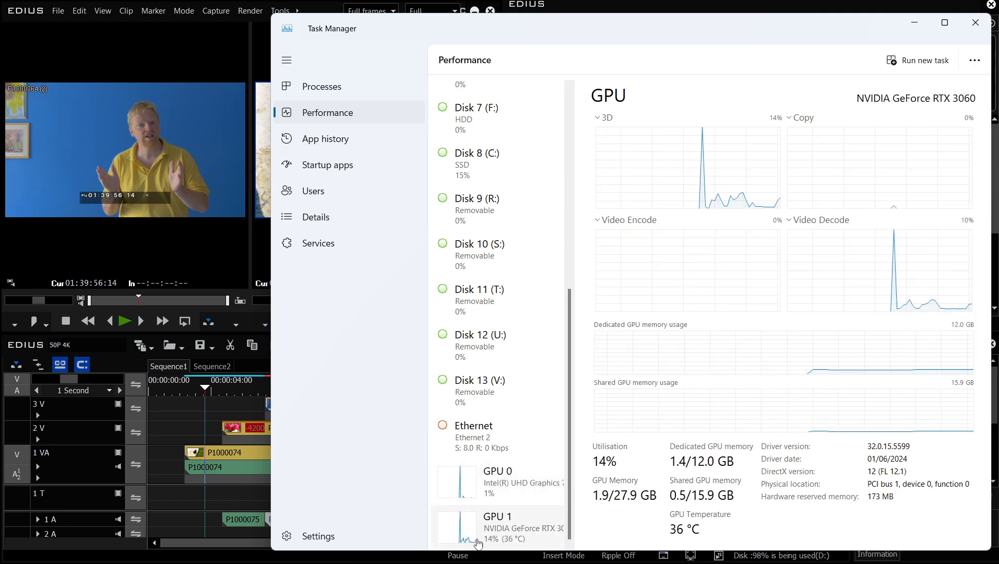
# Step: Play Sequence1 from the start of clip P1000074 while examining the Intel GPU's decode load, and stop playback
pyautogui.click(190, 385)
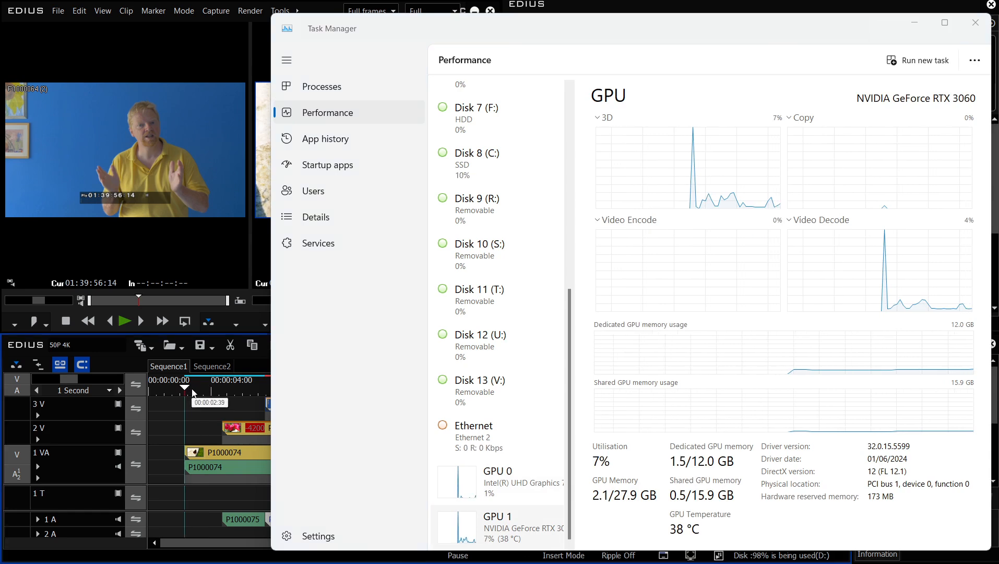
pyautogui.press('space')
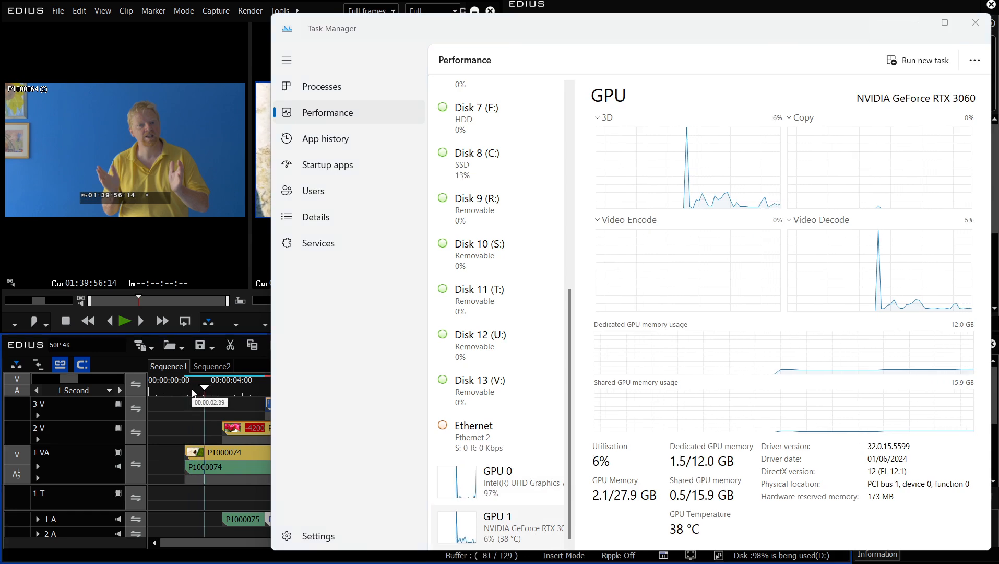
pyautogui.click(522, 492)
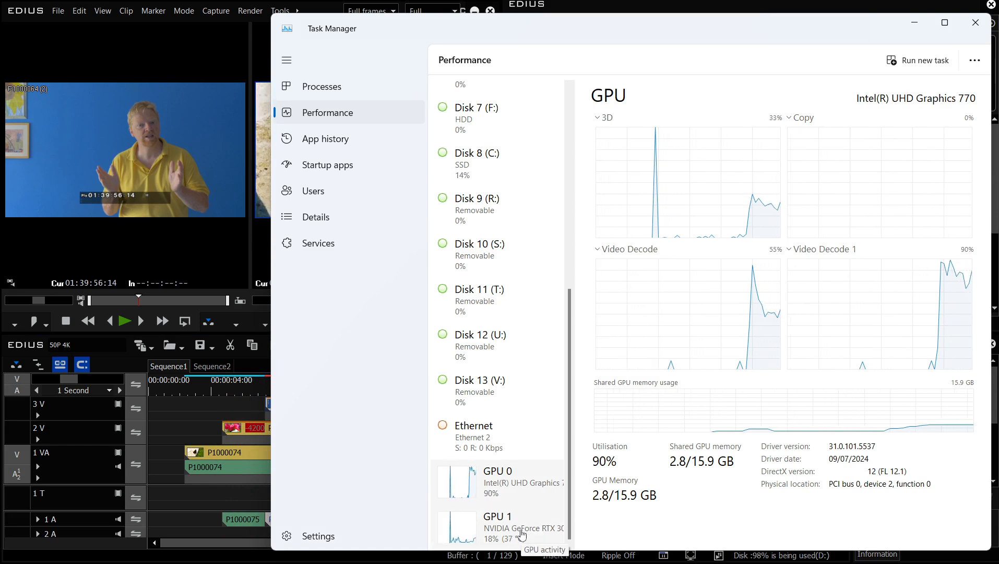
pyautogui.click(210, 389)
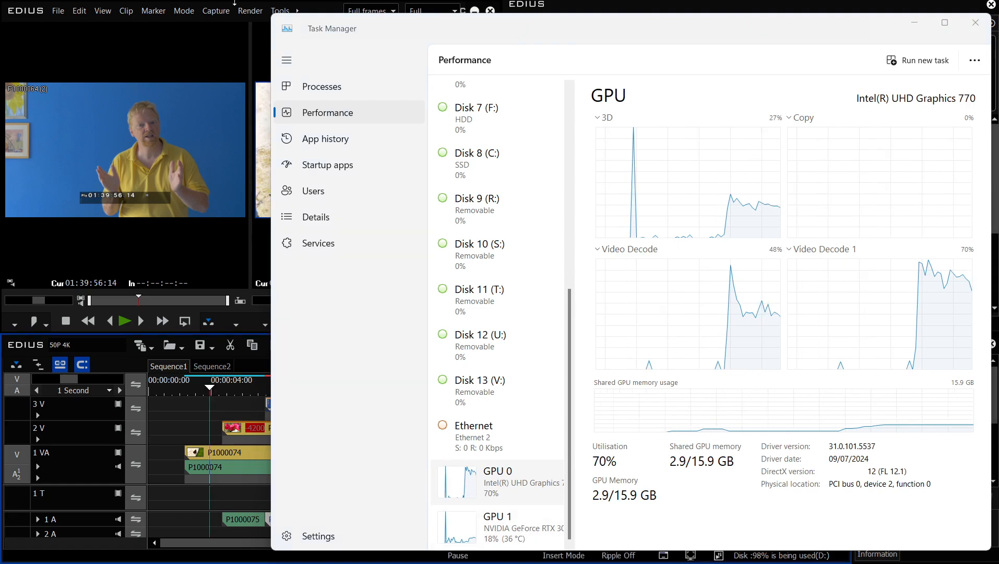
# Step: Set the video rendering and playback GPU to NVIDIA GeForce RTX 3060 and save the system settings
pyautogui.click(297, 10)
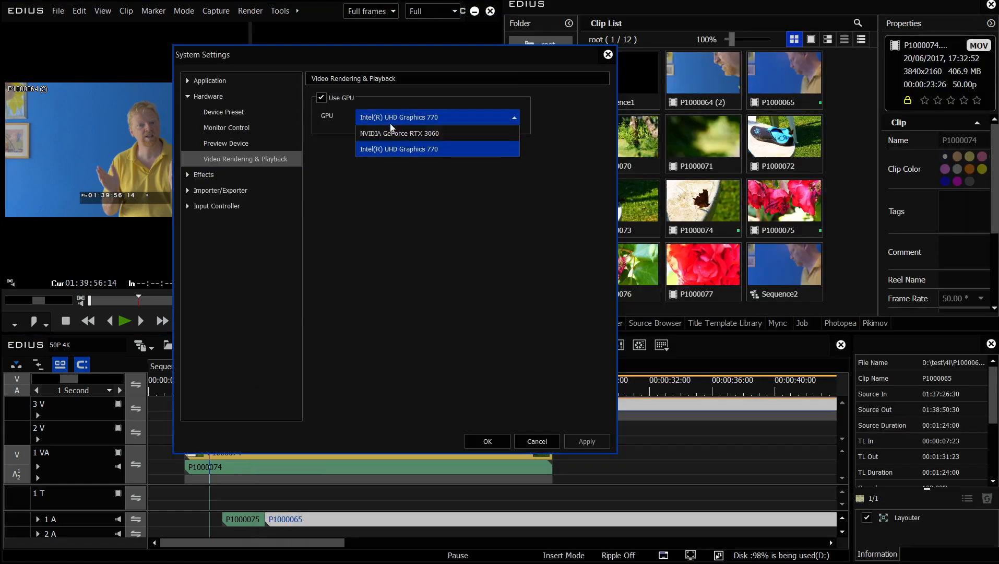
pyautogui.click(396, 131)
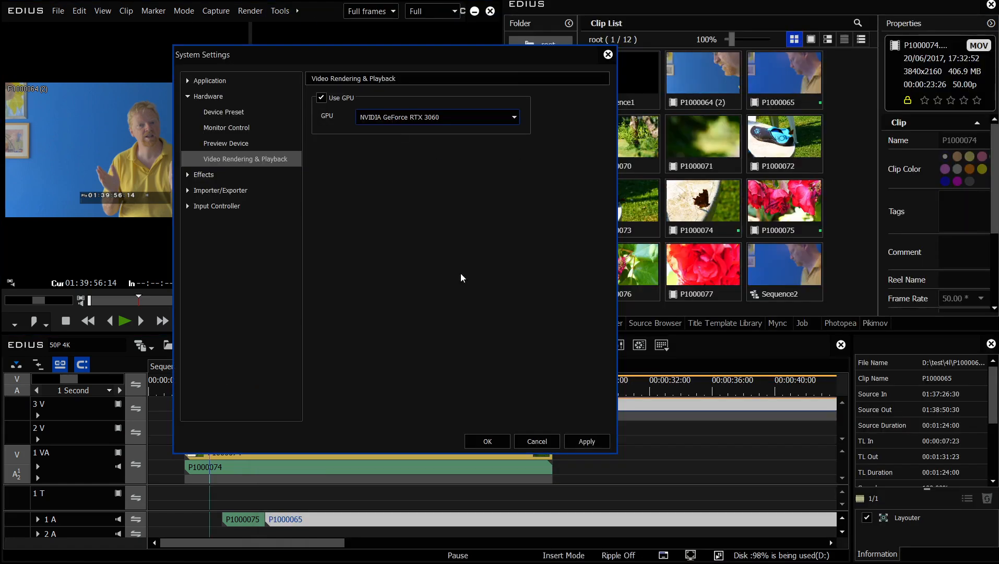
pyautogui.click(476, 443)
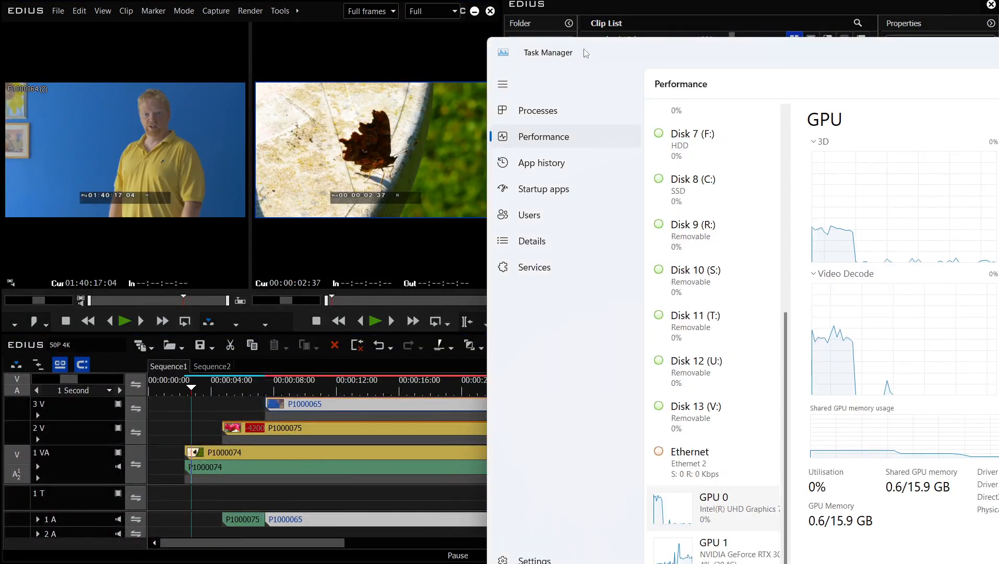
# Step: Reposition Task Manager beside the timeline, play Sequence1 from its first clip while examining both GPUs' activity, and stop playback
pyautogui.moveTo(606, 24); pyautogui.dragTo(366, 21)
pyautogui.moveTo(367, 22); pyautogui.dragTo(345, 24)
pyautogui.click(175, 388)
pyautogui.press('space')
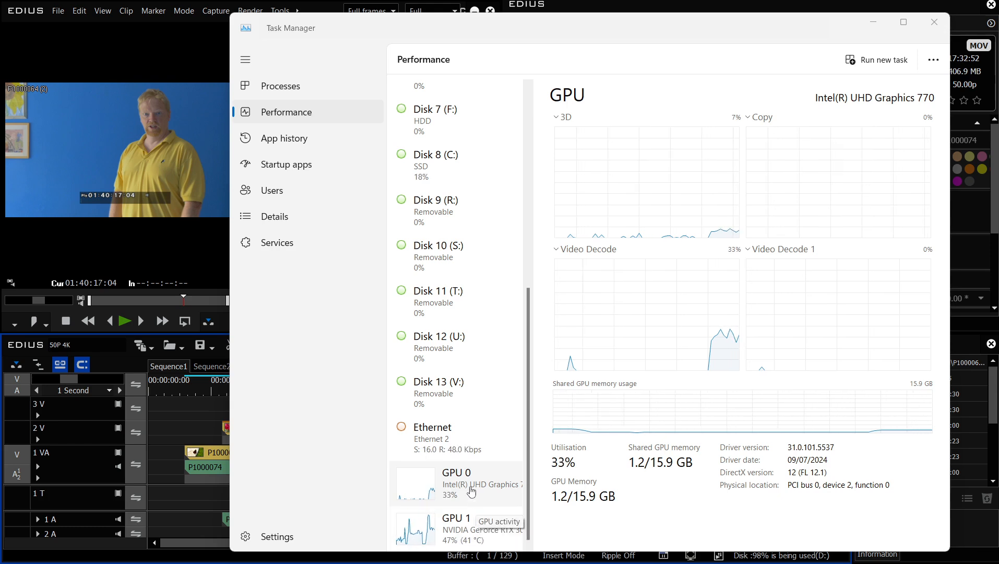
pyautogui.click(190, 392)
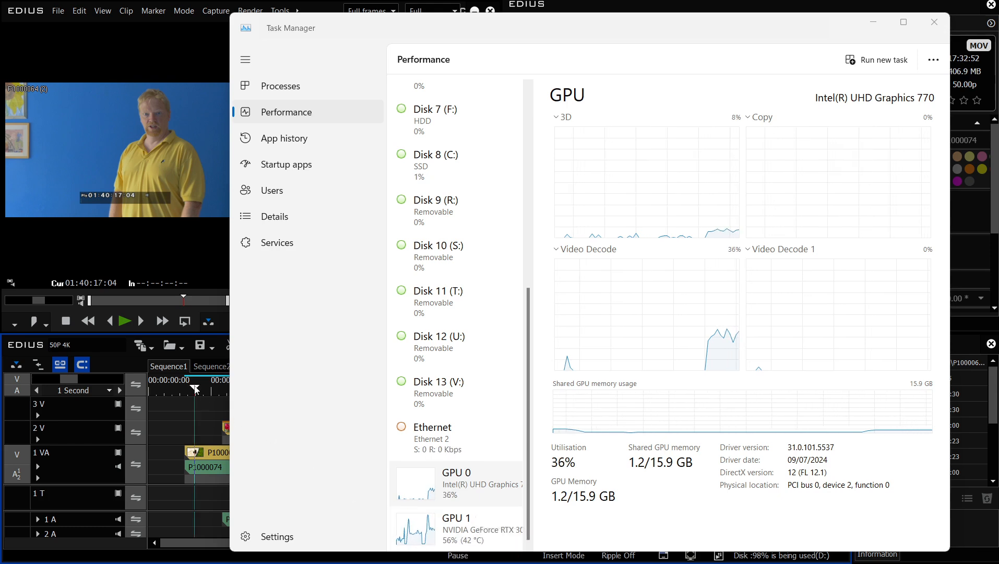
# Step: Play Sequence1 again from clip P1000074 while examining the Intel GPU's decode load, and minimize Task Manager
pyautogui.click(299, 8)
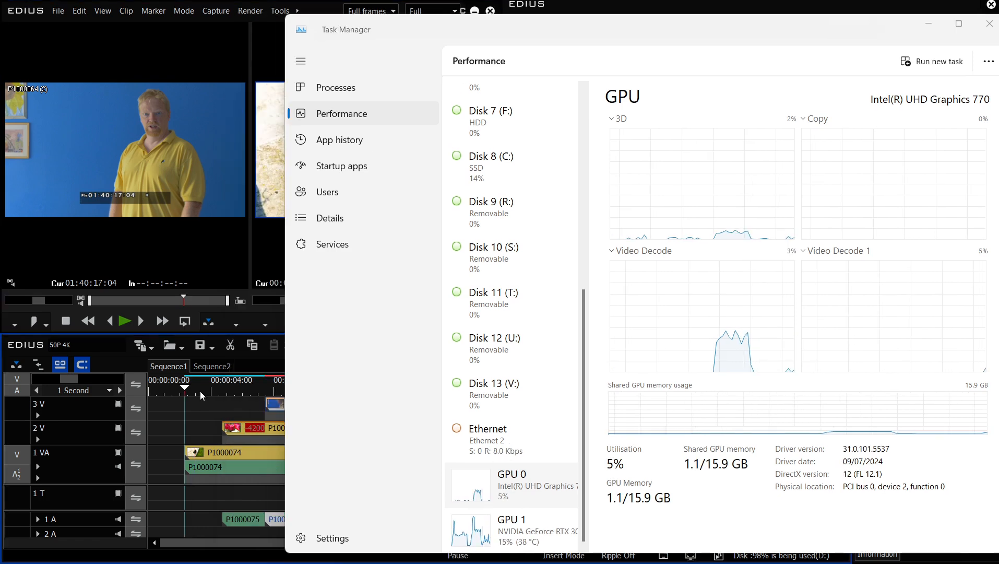
pyautogui.press('space')
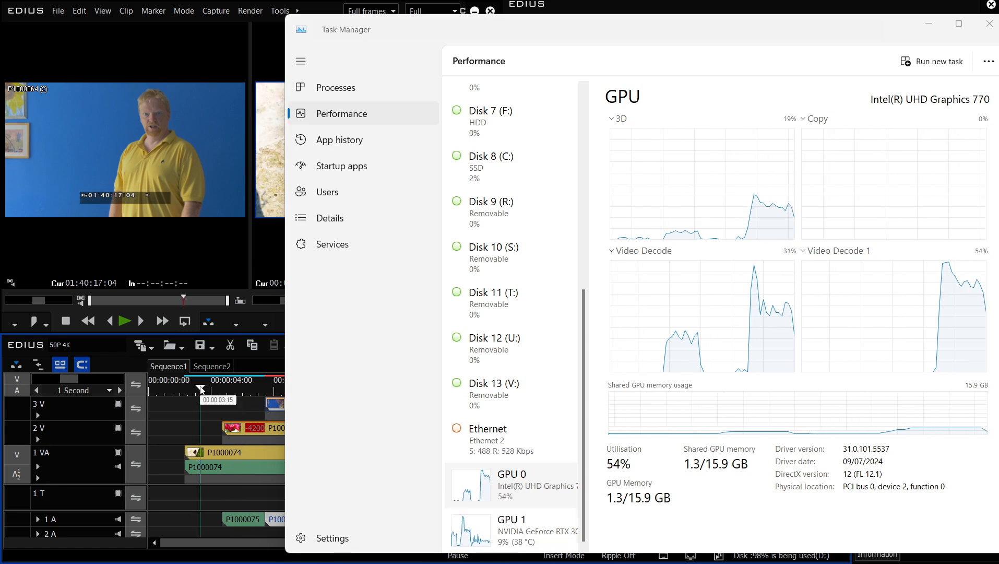
pyautogui.click(927, 24)
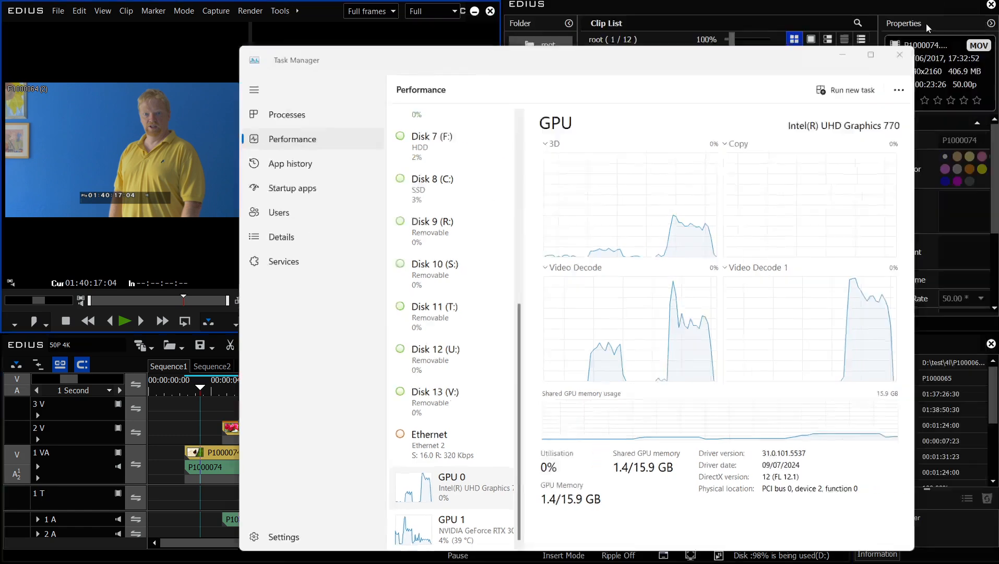
# Step: Apply the Primary Color Correction filter to clip P1000075 on track 2V and adjust its correction settings
pyautogui.moveTo(278, 389); pyautogui.dragTo(192, 394)
pyautogui.click(544, 322)
pyautogui.moveTo(925, 124); pyautogui.dragTo(418, 429)
pyautogui.doubleClick(931, 533)
pyautogui.moveTo(815, 36); pyautogui.dragTo(649, 27)
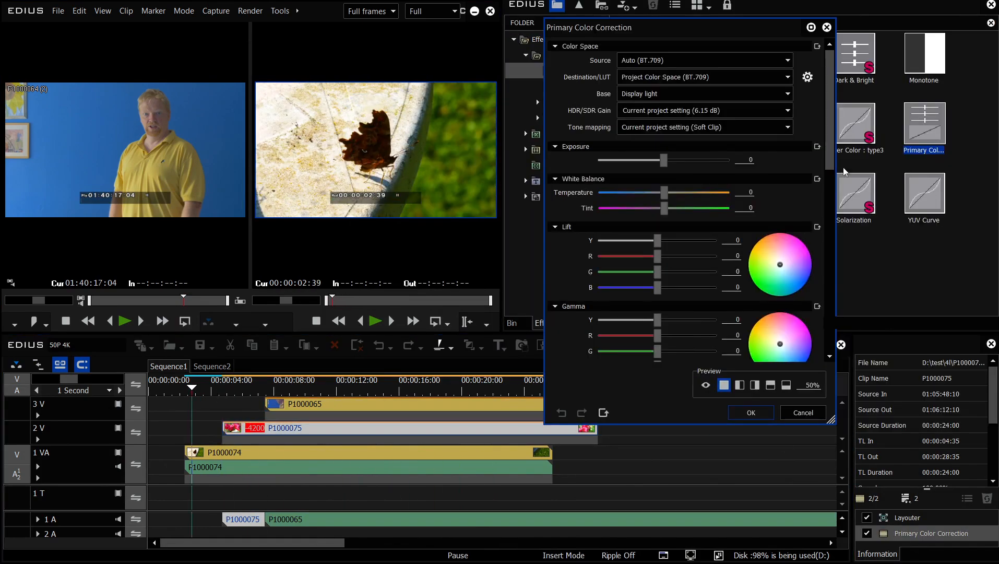
pyautogui.moveTo(830, 104); pyautogui.dragTo(829, 266)
pyautogui.moveTo(589, 196); pyautogui.dragTo(573, 222)
pyautogui.moveTo(626, 160); pyautogui.dragTo(582, 171)
pyautogui.moveTo(197, 388); pyautogui.dragTo(242, 388)
pyautogui.click(751, 412)
# Step: Apply the Primary Color Correction filter to clip P1000074 on track 1VA and raise its gamma Y to 47
pyautogui.moveTo(925, 124); pyautogui.dragTo(365, 453)
pyautogui.doubleClick(932, 532)
pyautogui.moveTo(657, 320); pyautogui.dragTo(683, 319)
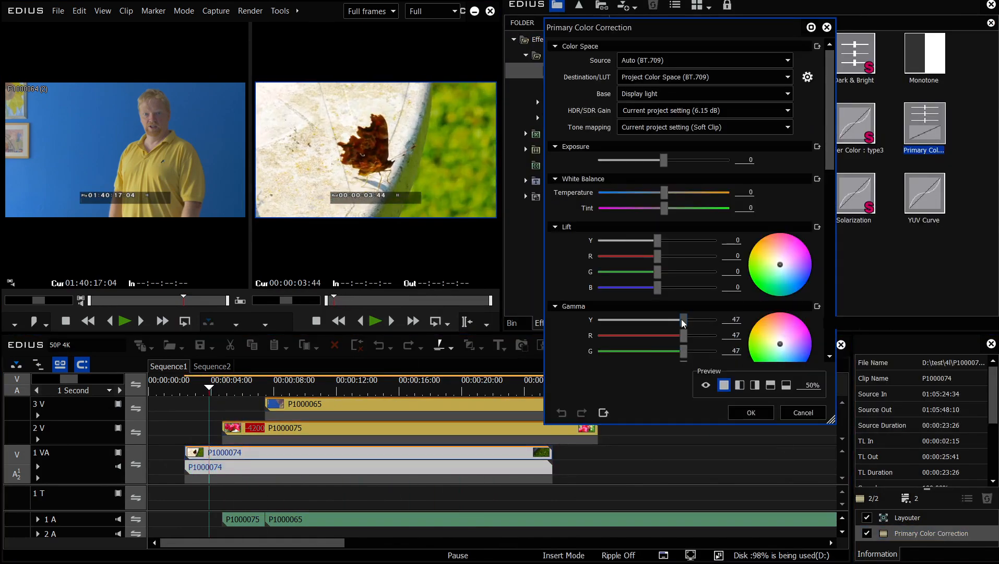
pyautogui.click(751, 413)
# Step: Apply the Primary Color Correction filter to clip P1000065 on track 3V and raise its gamma Y
pyautogui.moveTo(924, 124); pyautogui.dragTo(459, 405)
pyautogui.doubleClick(931, 533)
pyautogui.moveTo(658, 319); pyautogui.dragTo(682, 321)
pyautogui.scroll(-5, 687, 326)
pyautogui.click(751, 412)
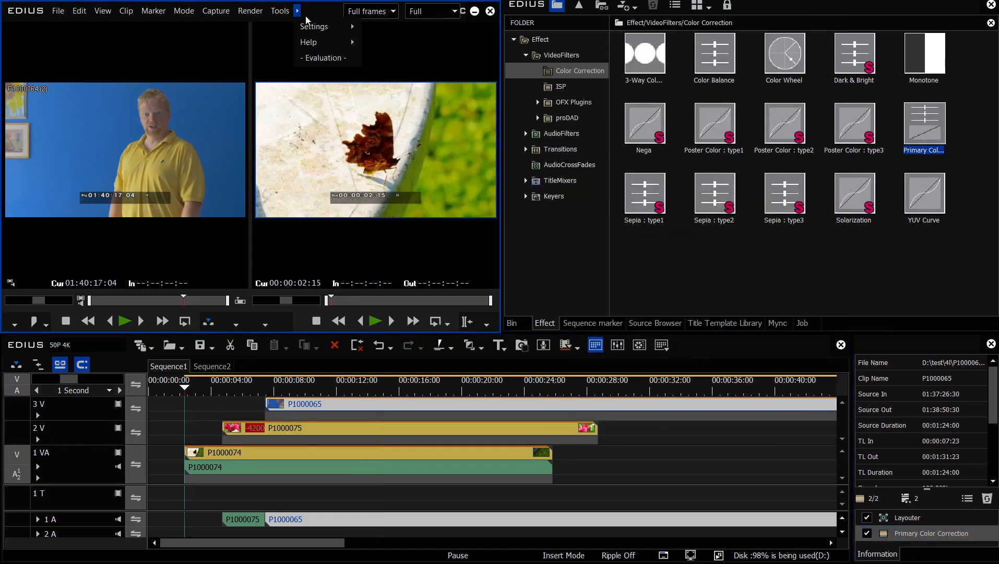
# Step: Move the playhead to 00:00:02:49 and set the video rendering and playback GPU to Intel(R) UHD Graphics 770 in the system settings
pyautogui.moveTo(380, 389); pyautogui.dragTo(198, 397)
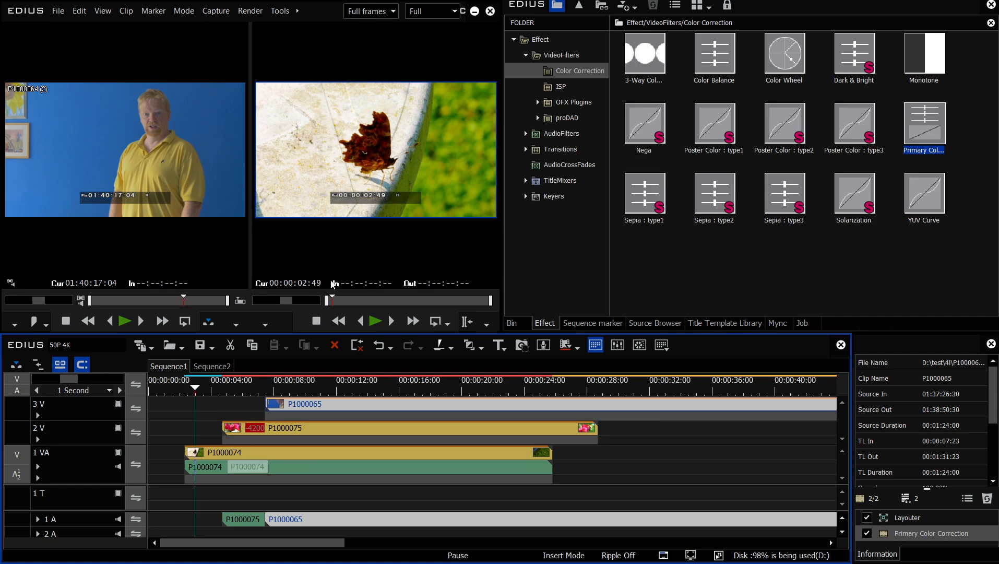
pyautogui.click(297, 11)
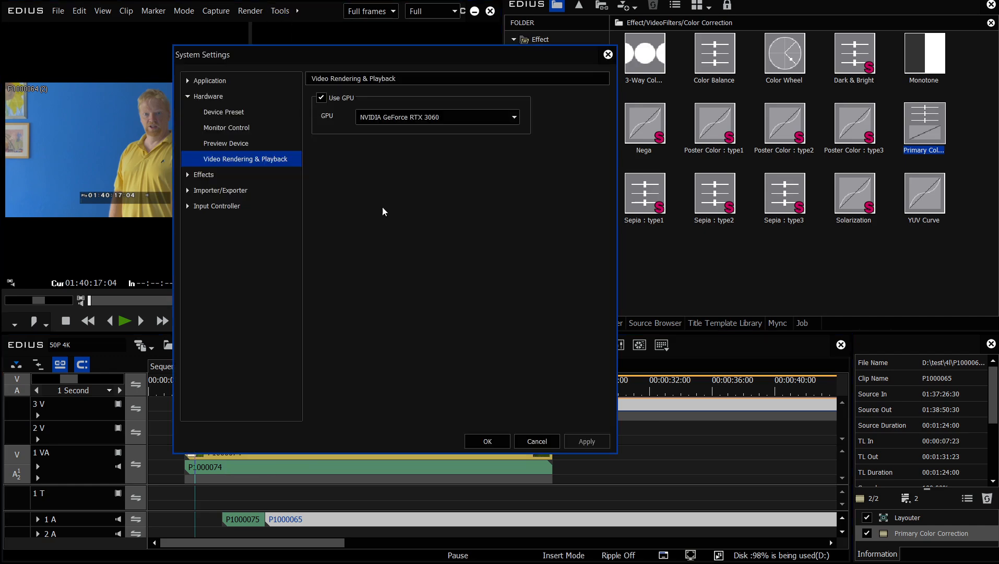
pyautogui.click(400, 118)
pyautogui.click(412, 147)
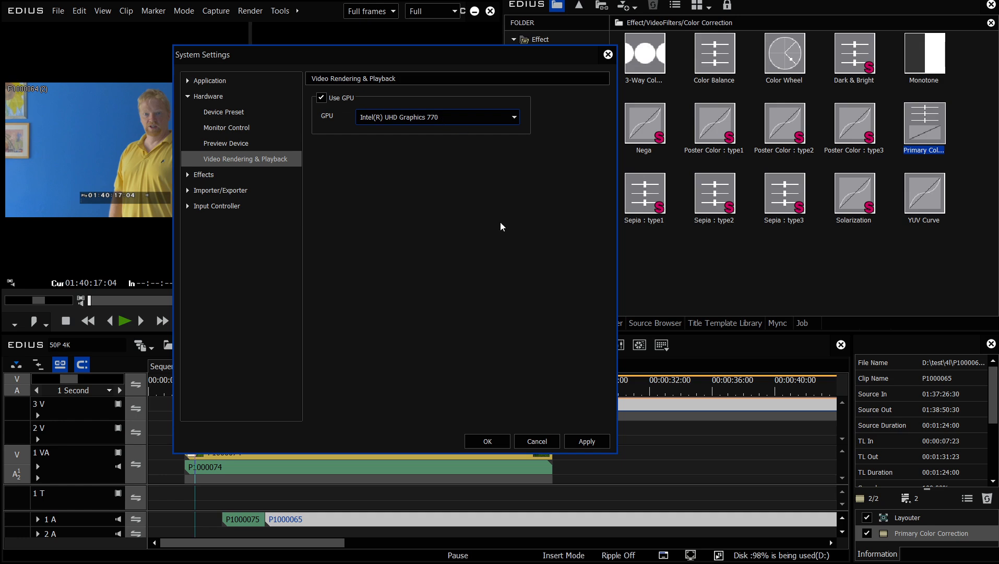
pyautogui.click(487, 443)
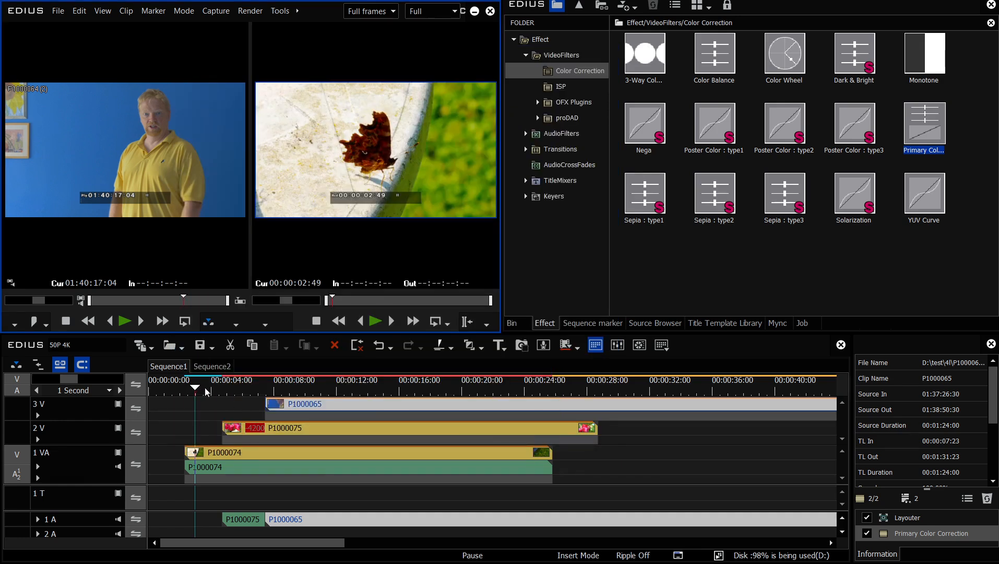
# Step: Return the playhead to 00:00:02:15 in Sequence1 and enlarge the applied effects list below the clip information
pyautogui.moveTo(225, 392); pyautogui.dragTo(189, 391)
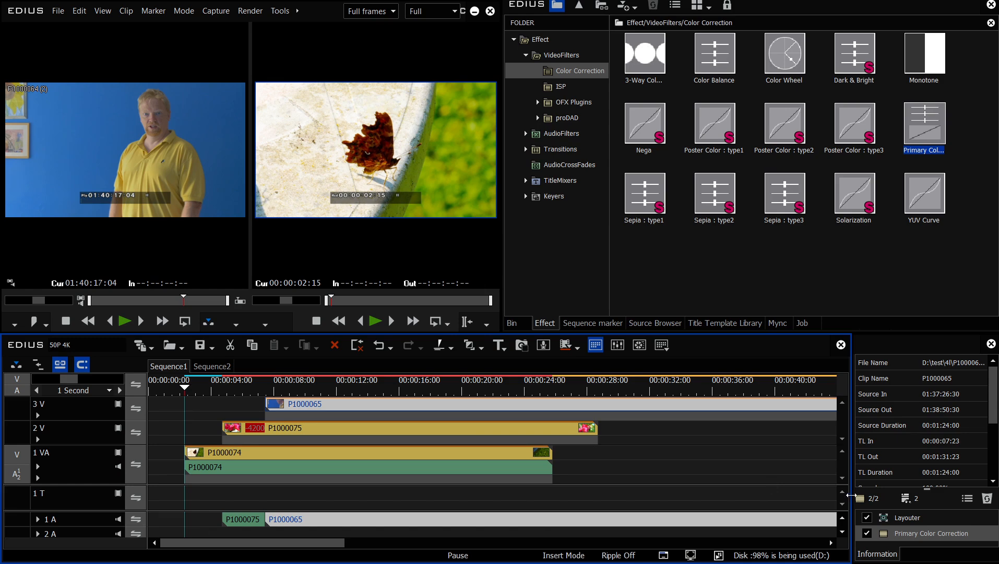
pyautogui.click(926, 489)
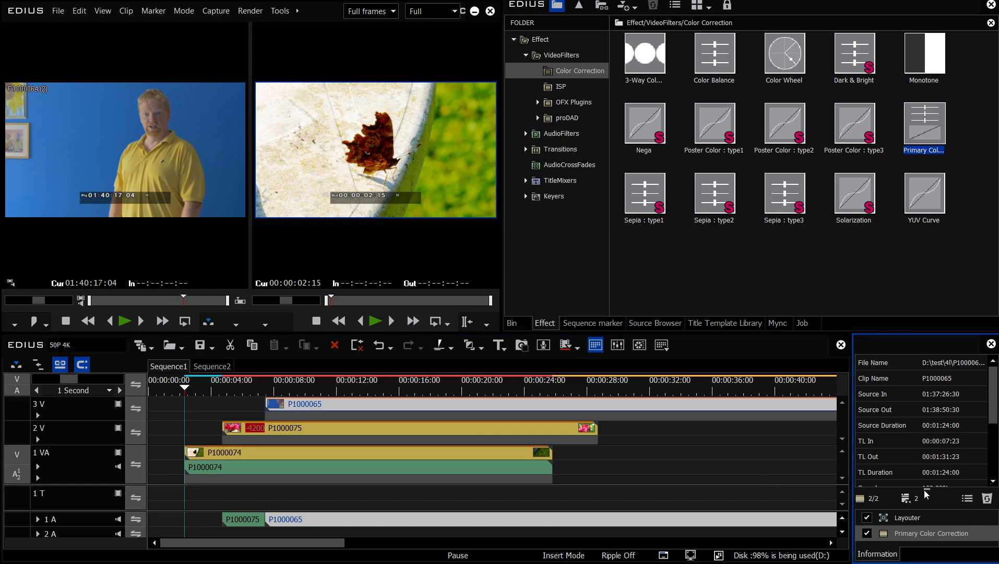
pyautogui.moveTo(925, 483); pyautogui.dragTo(926, 429)
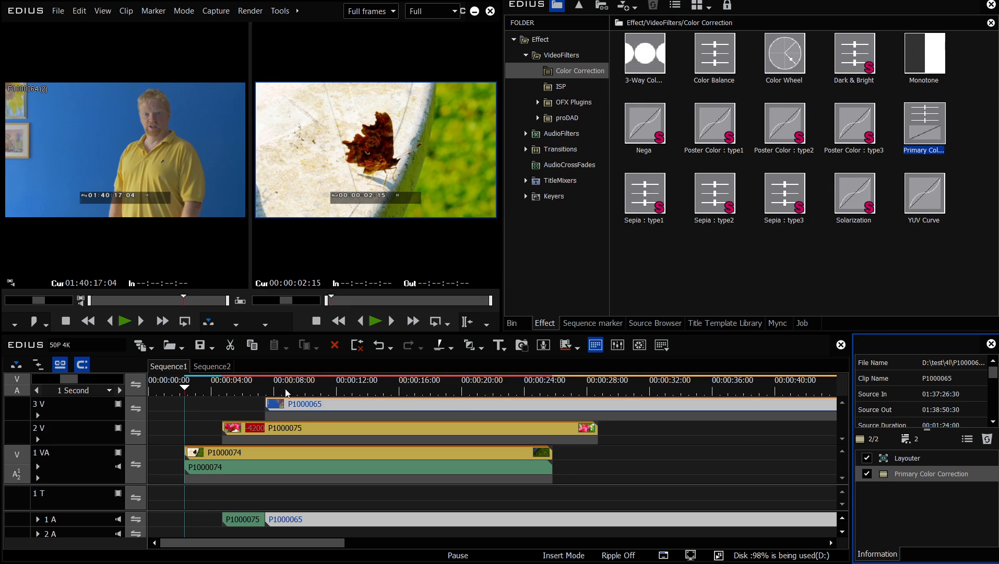
# Step: Switch to Sequence2, place the playhead at 00:00:07:05, and select the second P1000065 clip on track 1V
pyautogui.click(219, 365)
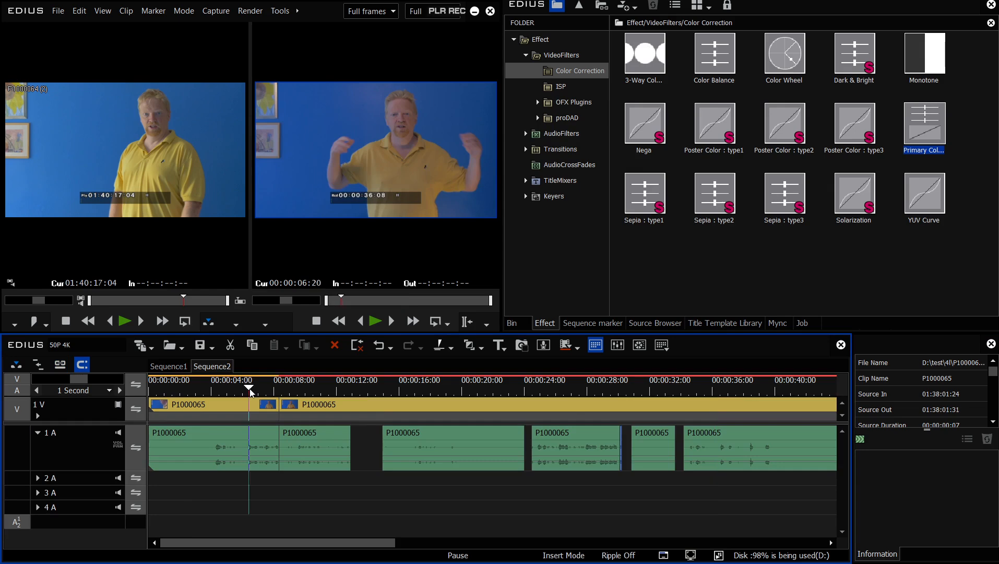
pyautogui.click(260, 389)
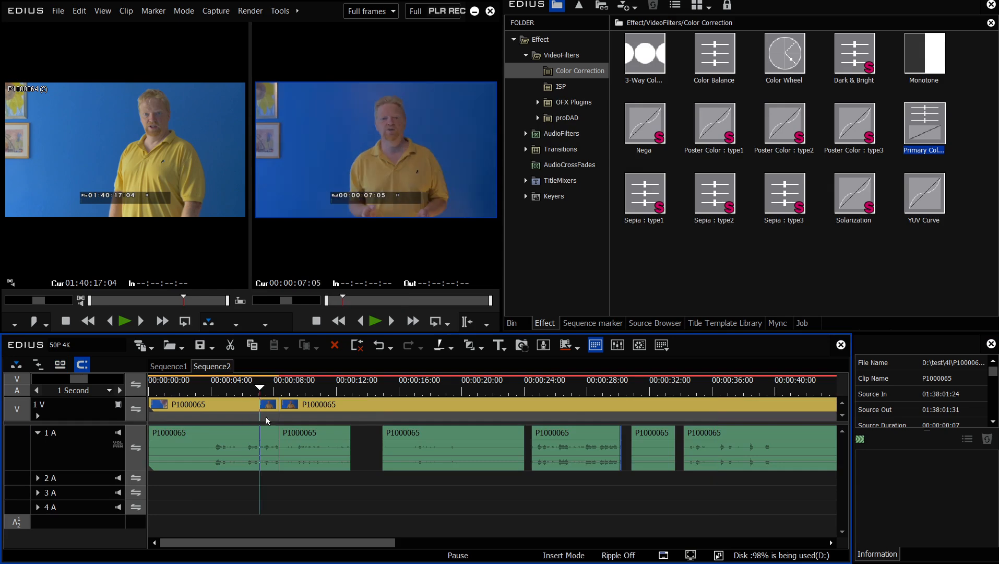
pyautogui.click(353, 405)
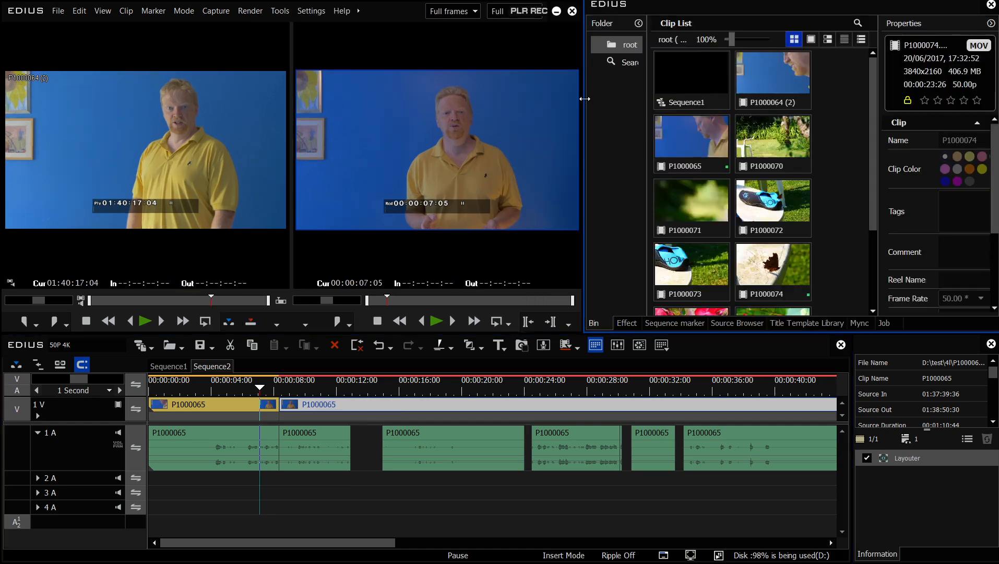
# Step: Widen the bin area by shrinking the preview monitors, and show the Mync asset library in it
pyautogui.moveTo(584, 98); pyautogui.dragTo(458, 112)
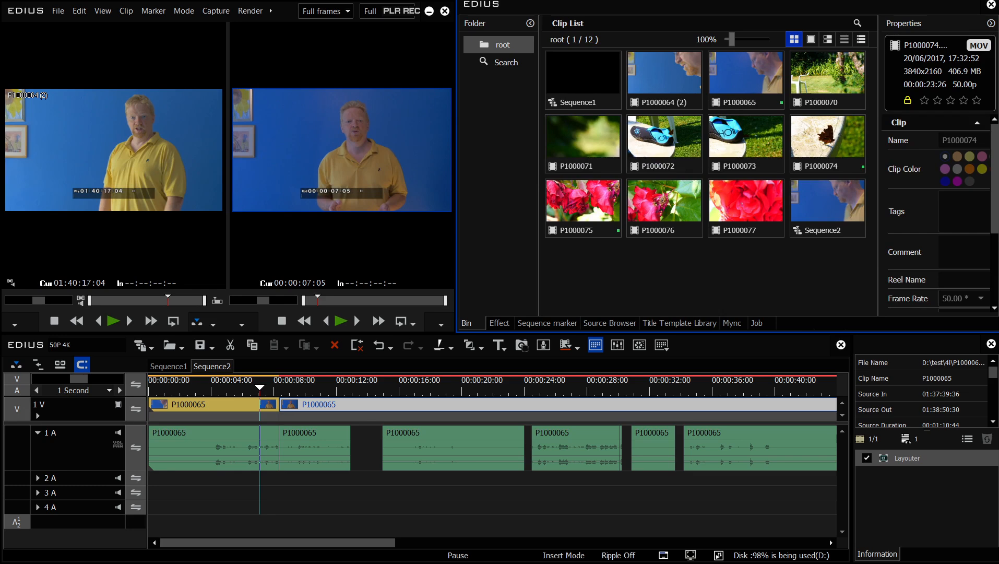
pyautogui.click(731, 323)
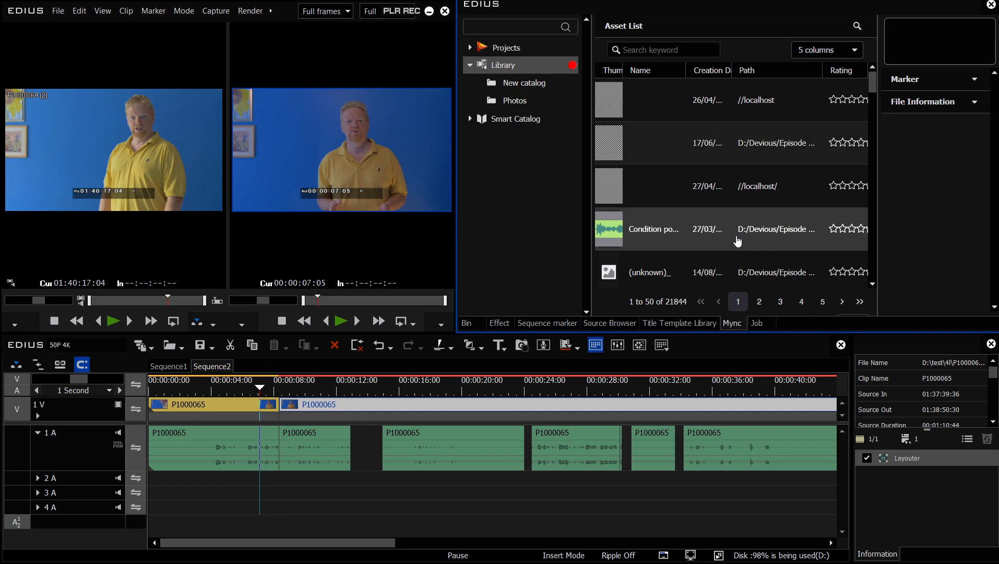
pyautogui.click(244, 389)
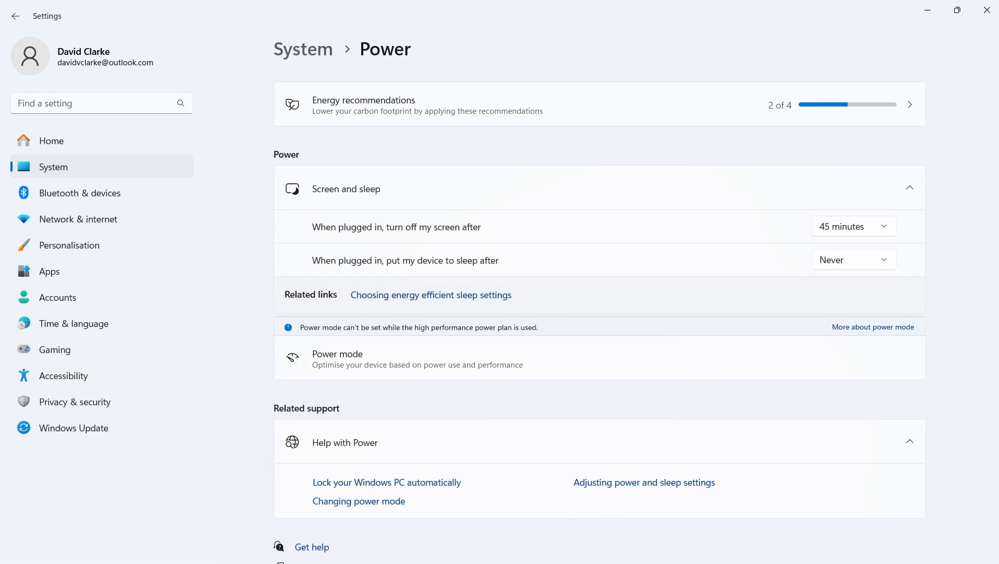
# Step: Find Mync 11 among the installed apps in Windows Settings and open its options
pyautogui.click(50, 278)
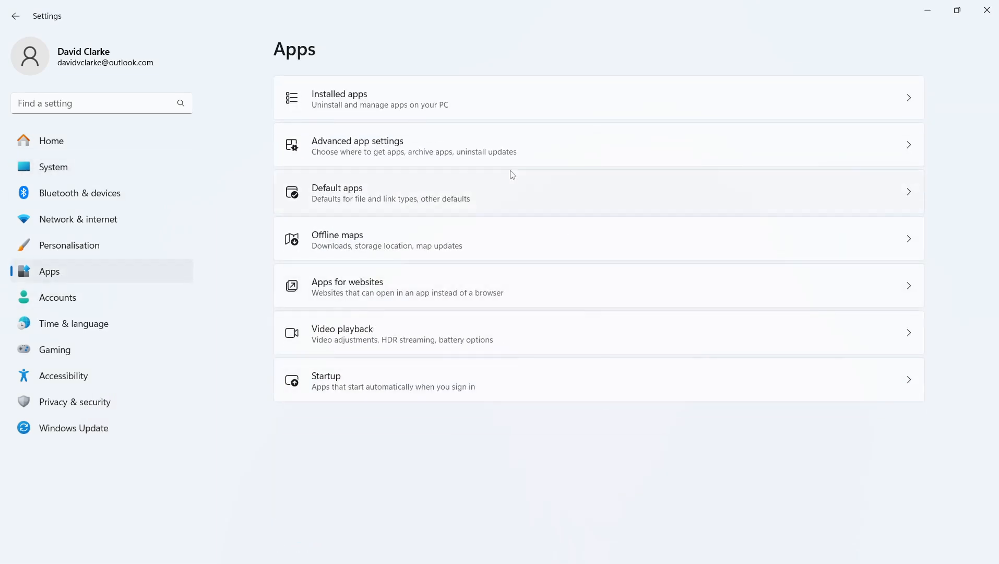
pyautogui.click(351, 103)
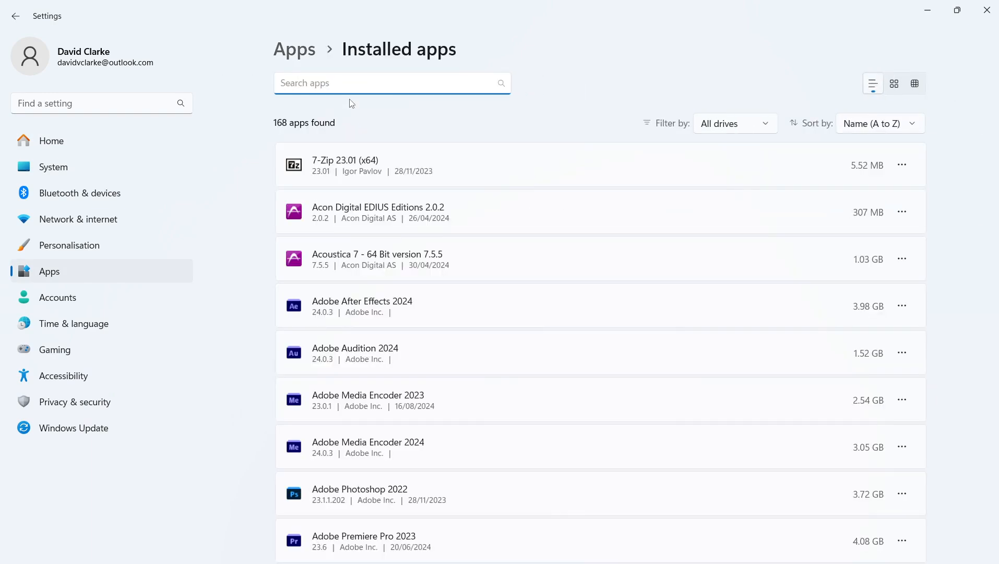
pyautogui.scroll(-10, 406, 191)
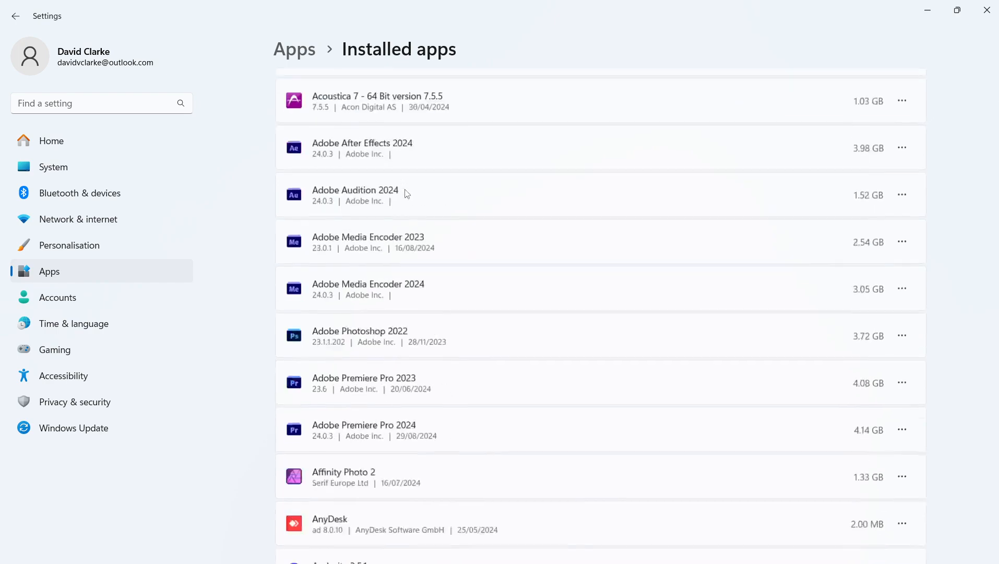
pyautogui.scroll(-20, 408, 196)
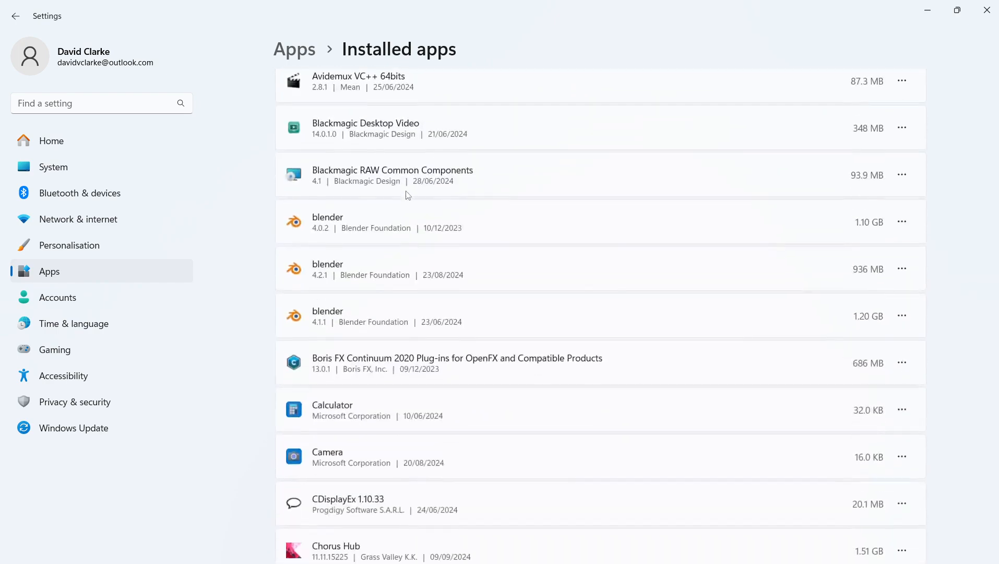
pyautogui.scroll(-20, 416, 209)
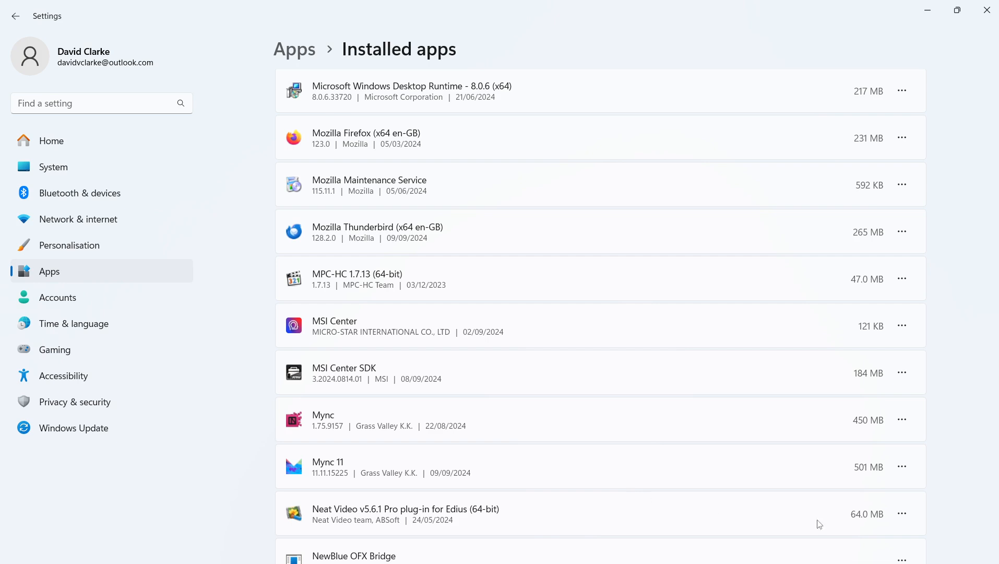
pyautogui.click(902, 467)
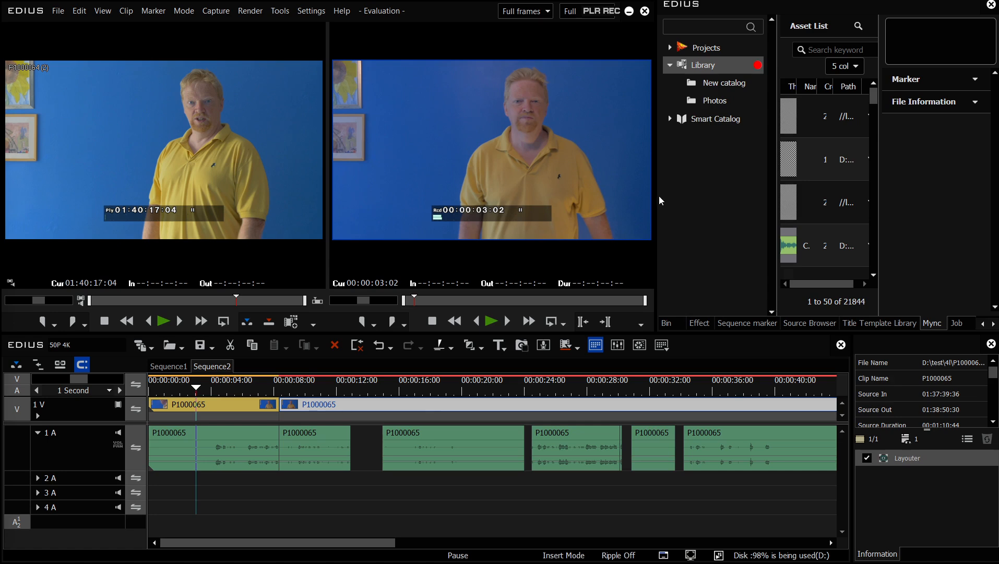
# Step: Switch back to EDIUS, widen the Mync area by shrinking the preview monitors, and widen the asset list by narrowing the file information pane
pyautogui.moveTo(659, 199); pyautogui.dragTo(525, 229)
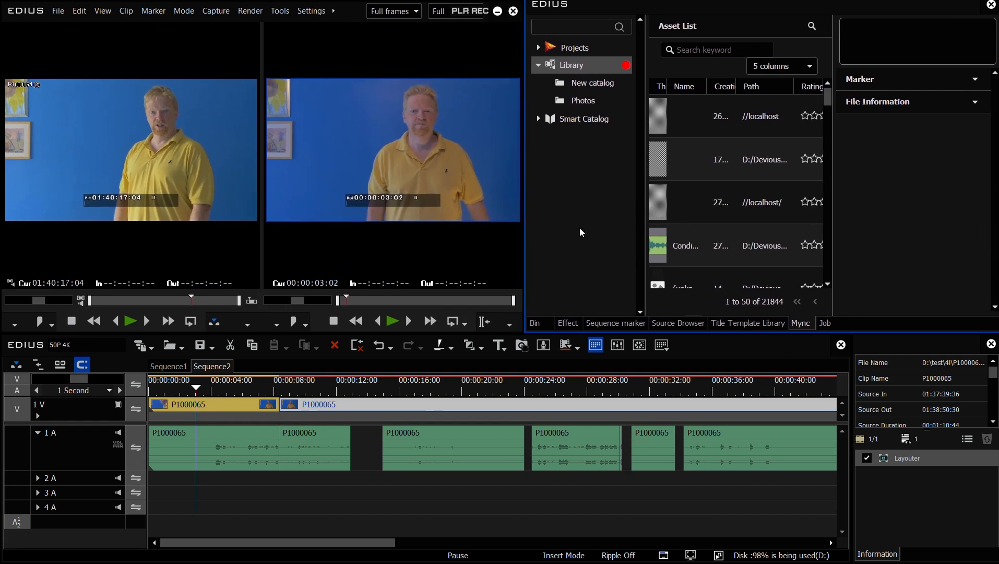
pyautogui.moveTo(834, 171); pyautogui.dragTo(913, 170)
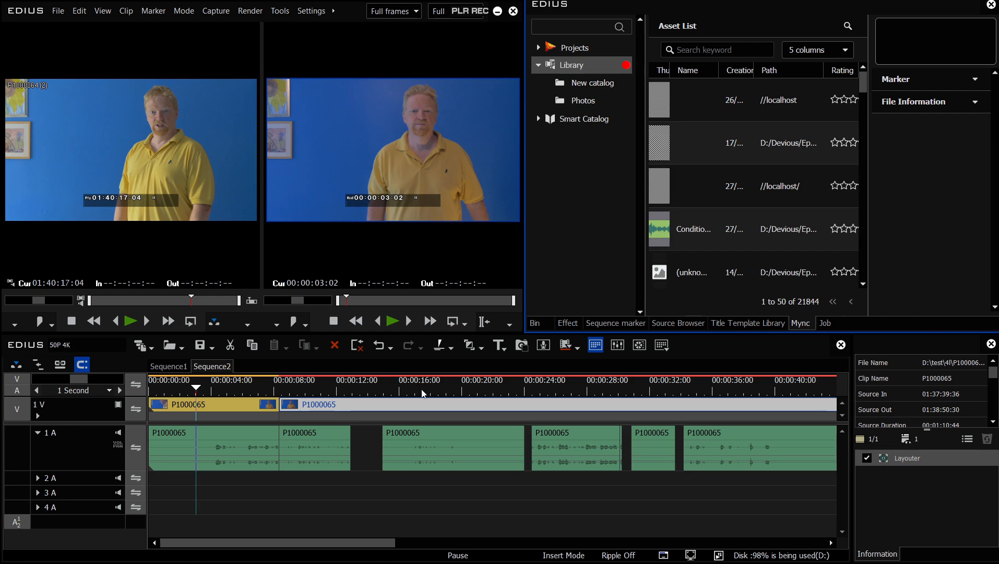
# Step: Move the playhead to 00:00:18:27 in Sequence2 and compare playhead positions by viewing Sequence1 and returning
pyautogui.click(439, 391)
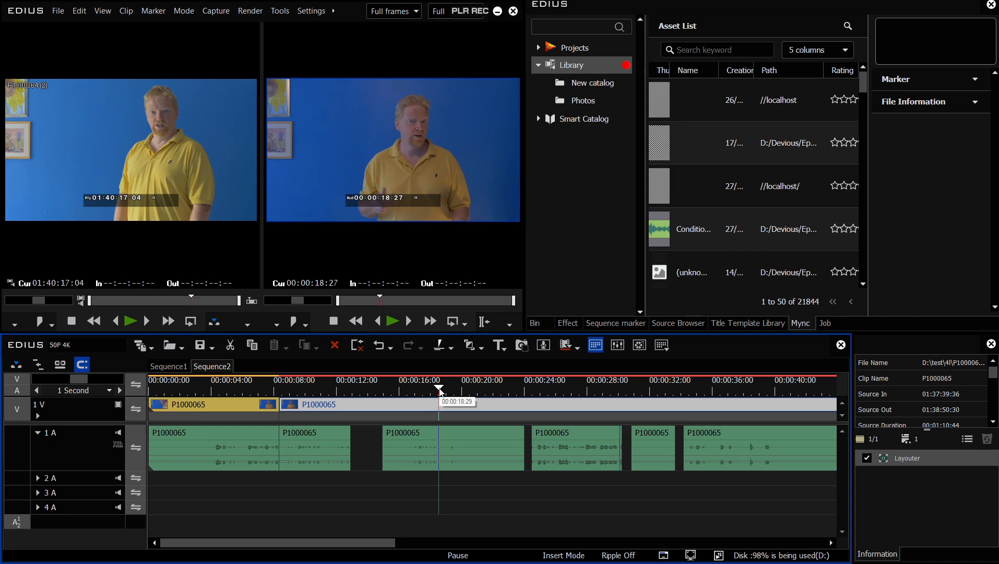
pyautogui.click(175, 366)
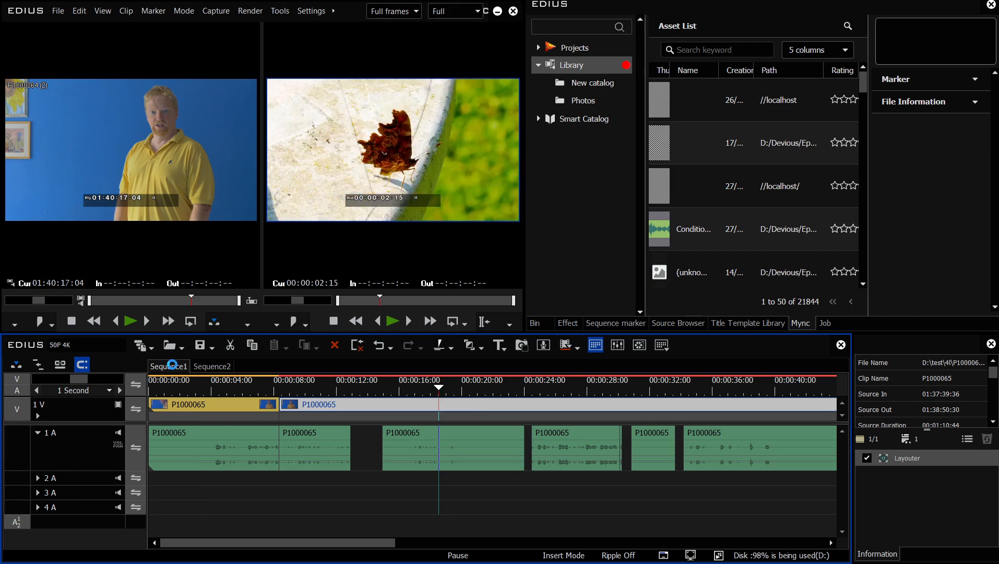
pyautogui.click(211, 366)
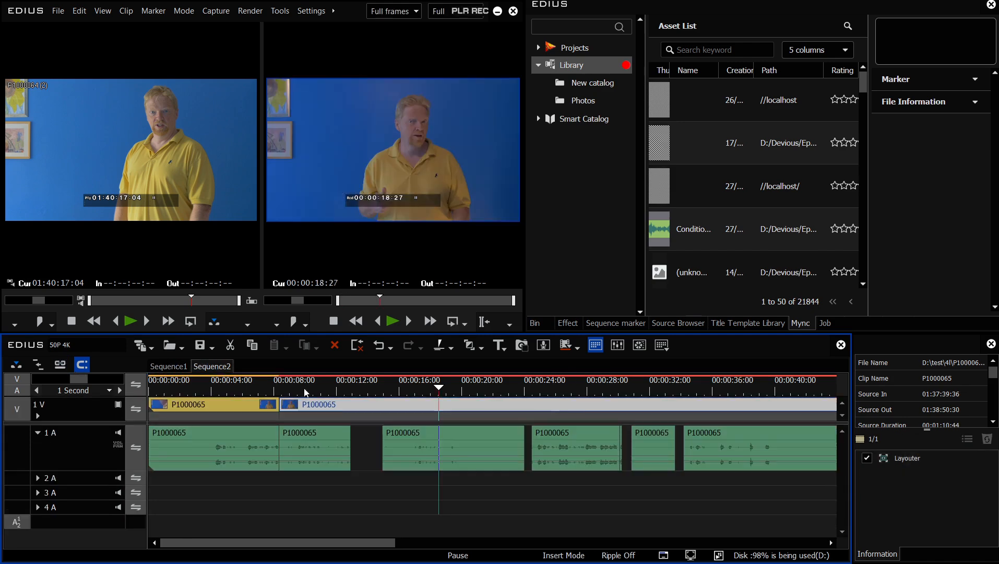
pyautogui.click(308, 391)
# Step: Switch to Sequence1 and add one video track above track 3 V
pyautogui.click(174, 366)
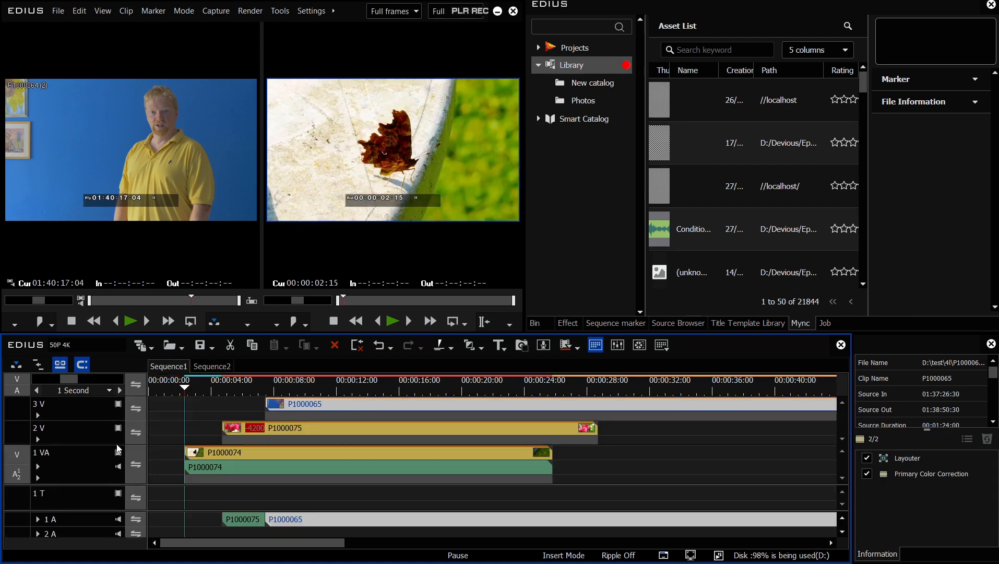
pyautogui.rightClick(89, 416)
pyautogui.moveTo(172, 310)
pyautogui.click(282, 312)
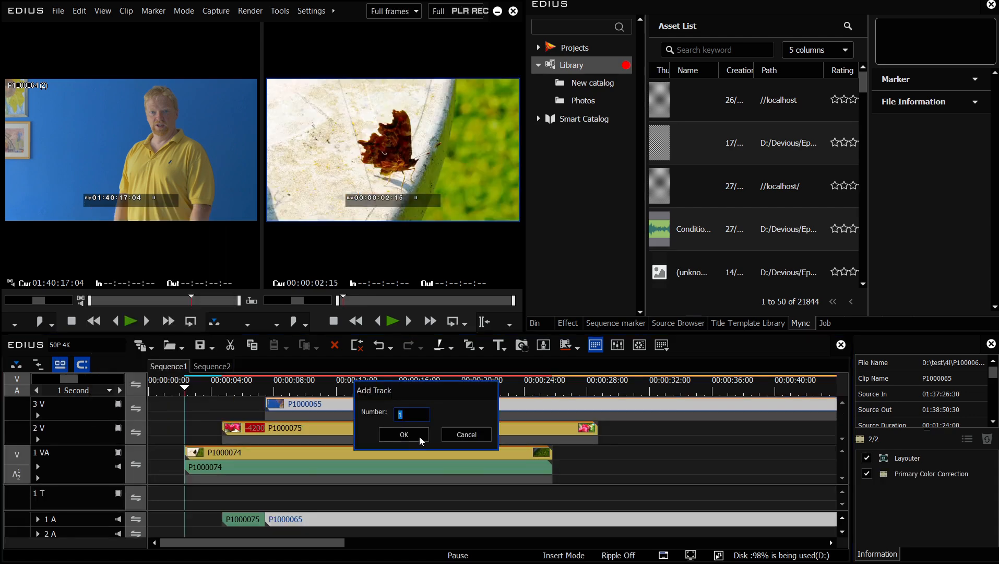
pyautogui.click(417, 436)
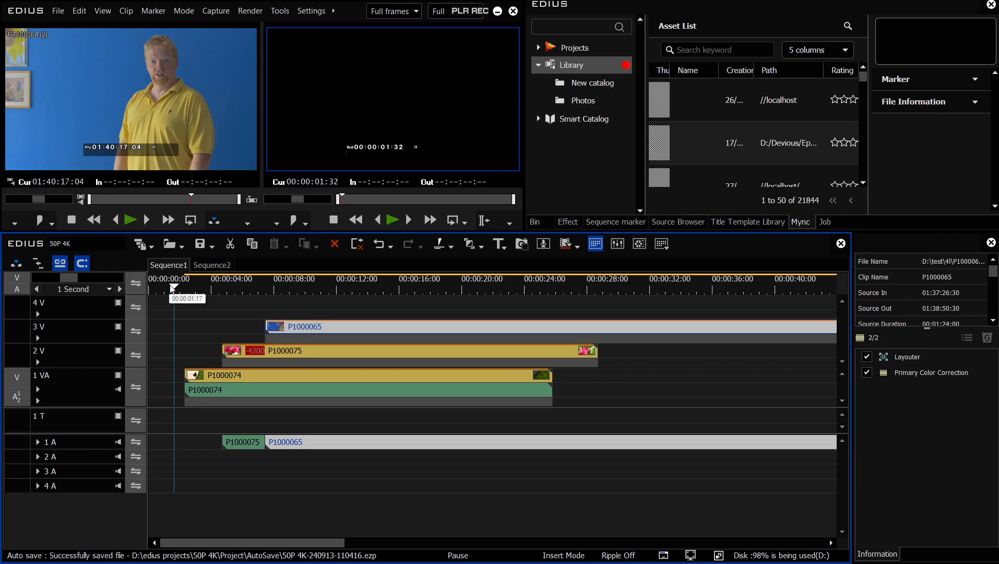
# Step: Mark the range from 00:00:01:32 to 00:00:31:18 in Sequence1 and create an adjustment clip across it on track 4 V
pyautogui.click(640, 282)
pyautogui.press('o')
pyautogui.rightClick(472, 308)
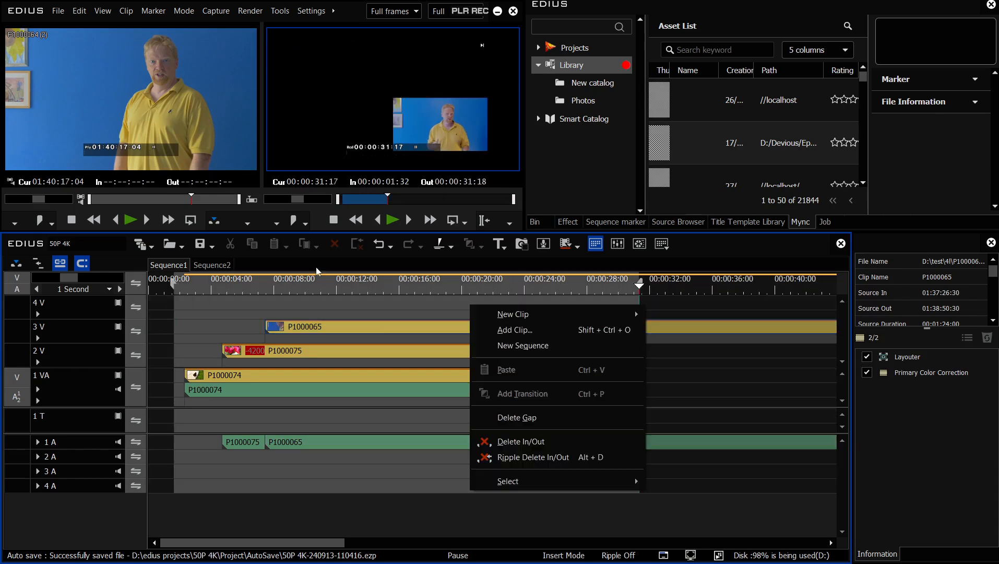
pyautogui.rightClick(254, 306)
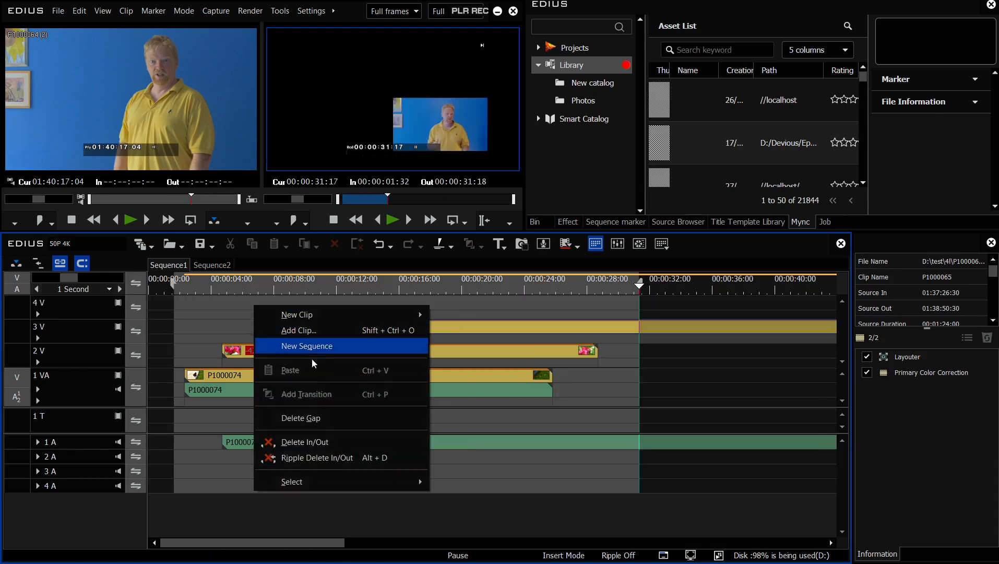
pyautogui.moveTo(354, 320)
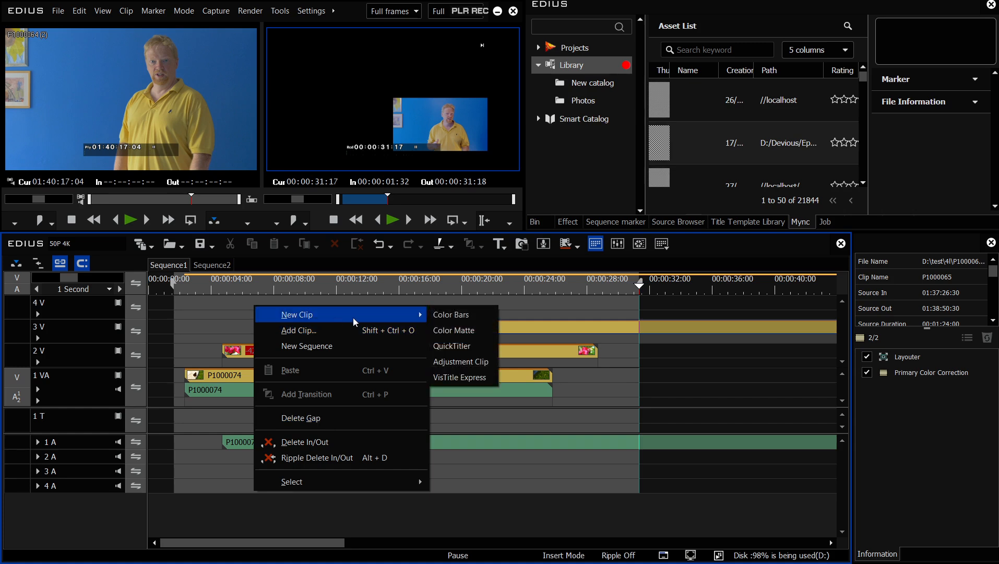
pyautogui.click(460, 361)
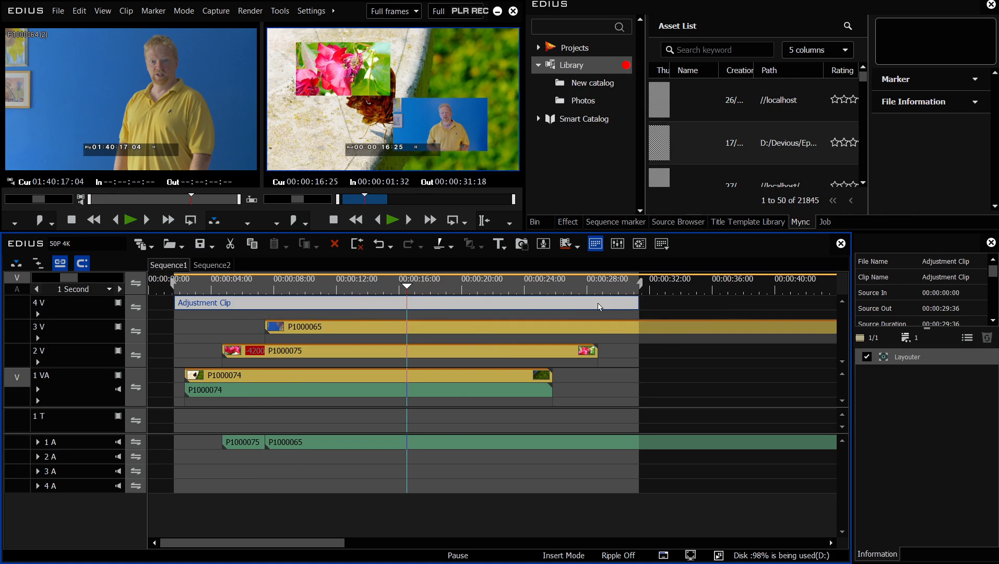
# Step: Scrub Sequence1 beneath the adjustment clip to 00:00:14:20
pyautogui.rightClick(672, 301)
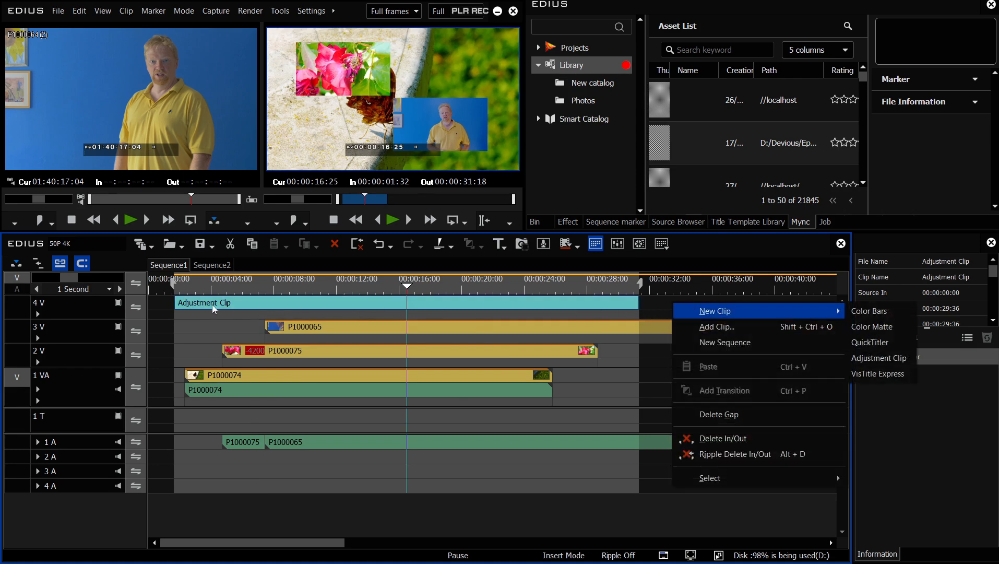
pyautogui.click(315, 289)
pyautogui.moveTo(317, 289); pyautogui.dragTo(374, 288)
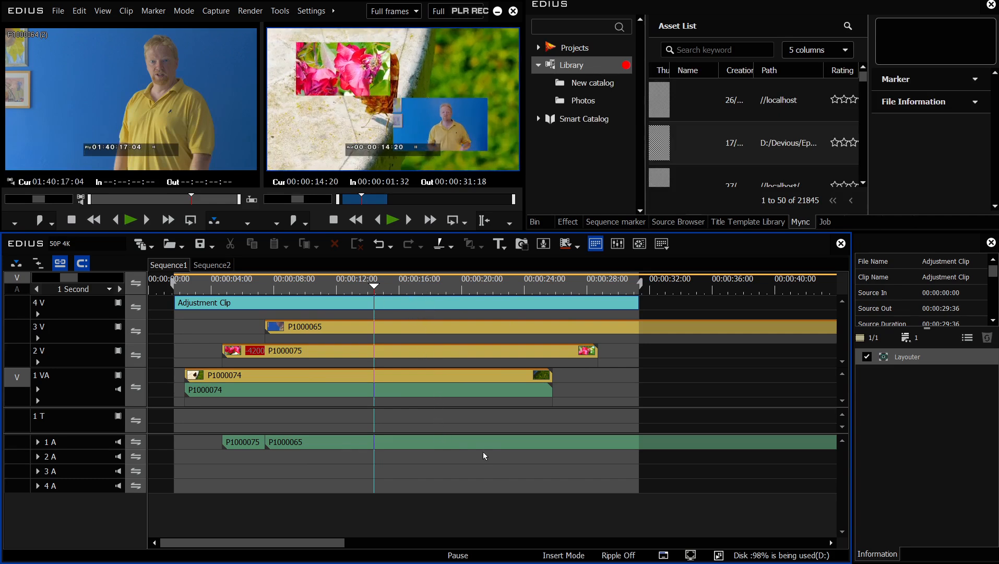
# Step: Try moving the adjustment clip's image and scaling it to 104.80 % in the Layouter, and reset its position and stretch
pyautogui.doubleClick(912, 363)
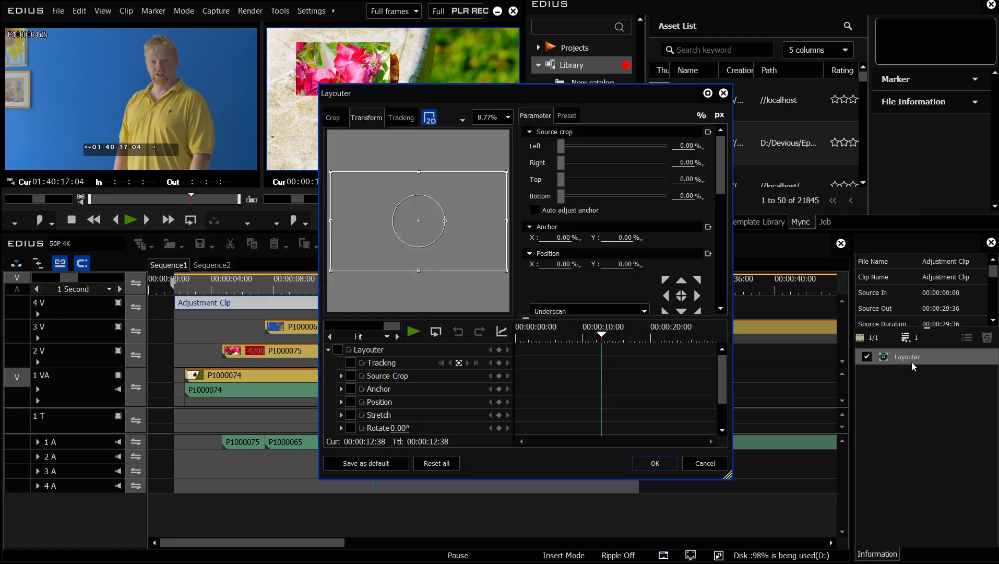
pyautogui.moveTo(483, 106); pyautogui.dragTo(689, 112)
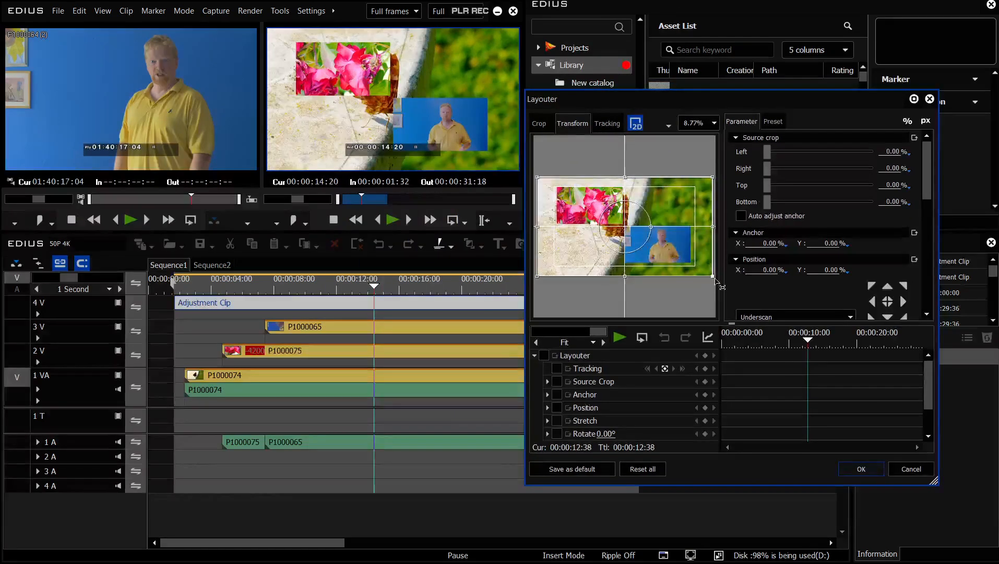
pyautogui.moveTo(678, 256)
pyautogui.mouseDown()
pyautogui.moveTo(583, 208)
pyautogui.moveTo(672, 258)
pyautogui.mouseUp()
pyautogui.moveTo(606, 220); pyautogui.dragTo(645, 238)
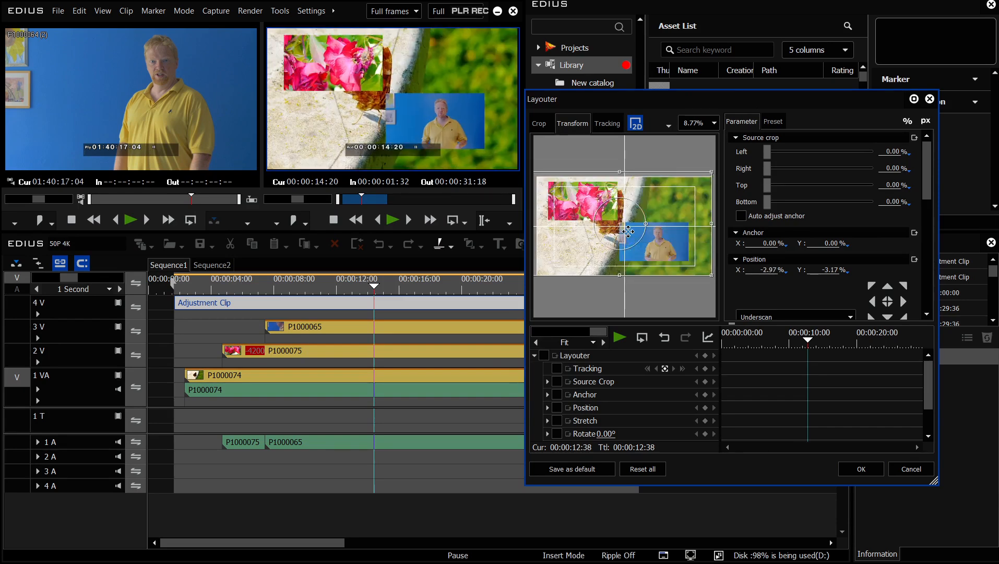
pyautogui.click(915, 259)
pyautogui.scroll(-3, 927, 193)
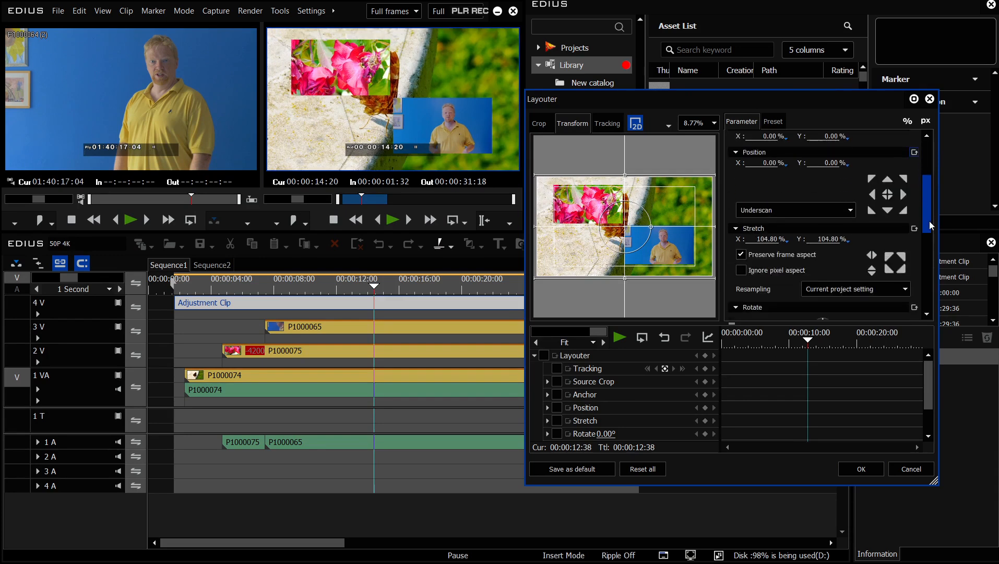
pyautogui.click(914, 228)
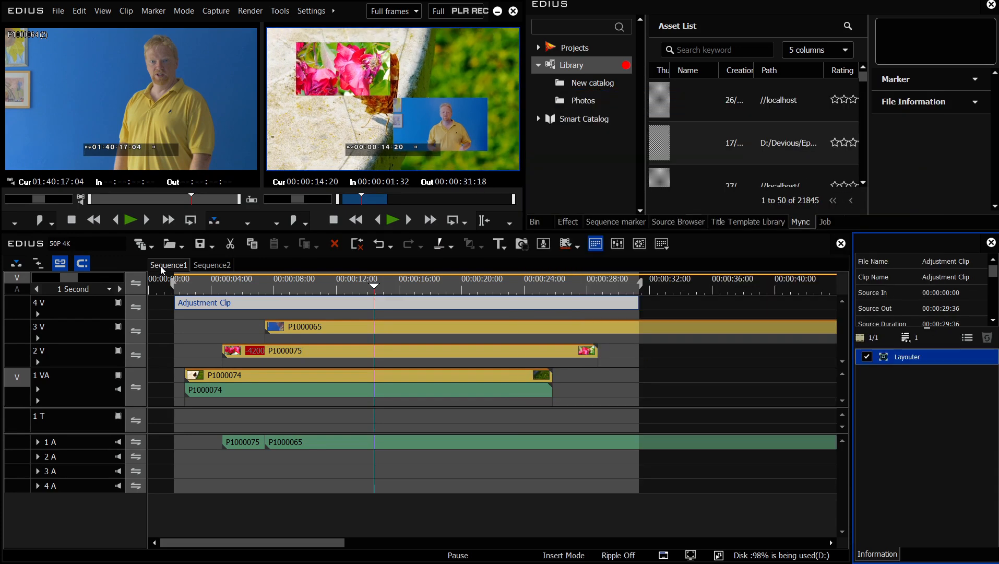
# Step: Create a new sequence, nest Sequence1 on its track 1 VA, and place the playhead at 00:00:14:04
pyautogui.click(140, 244)
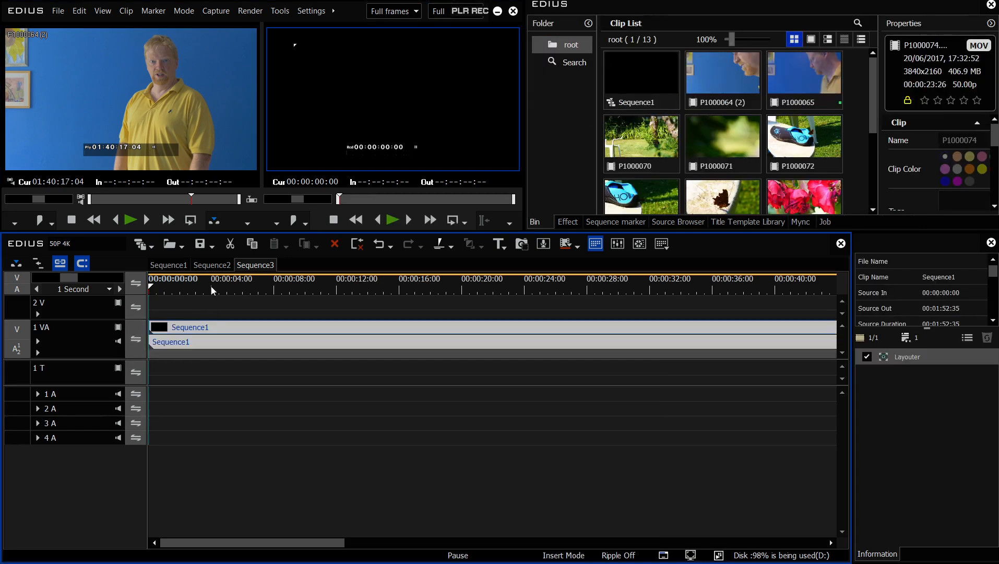
pyautogui.click(327, 287)
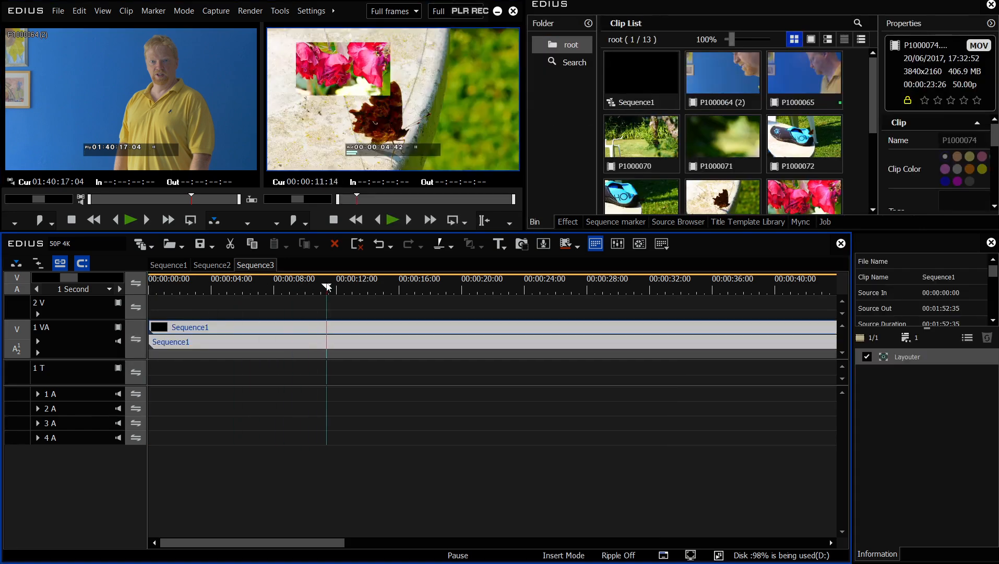
pyautogui.moveTo(328, 287); pyautogui.dragTo(368, 286)
# Step: Open the nested Sequence1 from its clip in Sequence3, and inspect the nested clip's Layouter settings
pyautogui.doubleClick(429, 329)
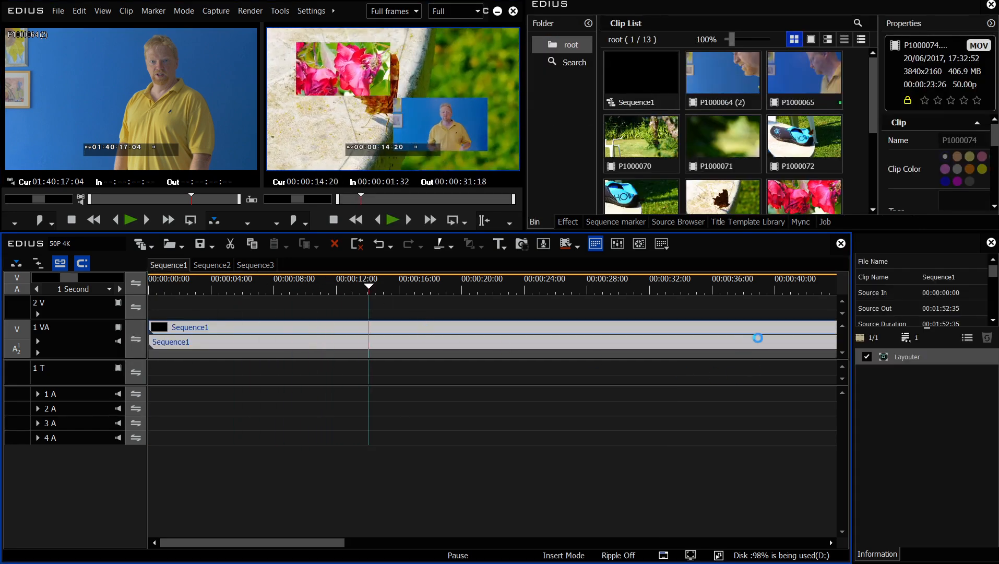
pyautogui.click(908, 358)
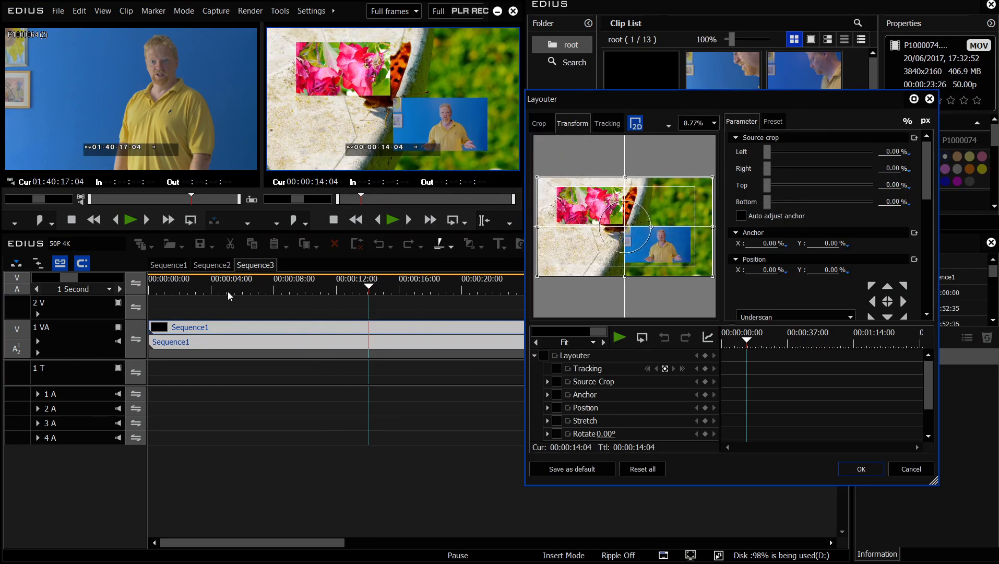
pyautogui.click(853, 469)
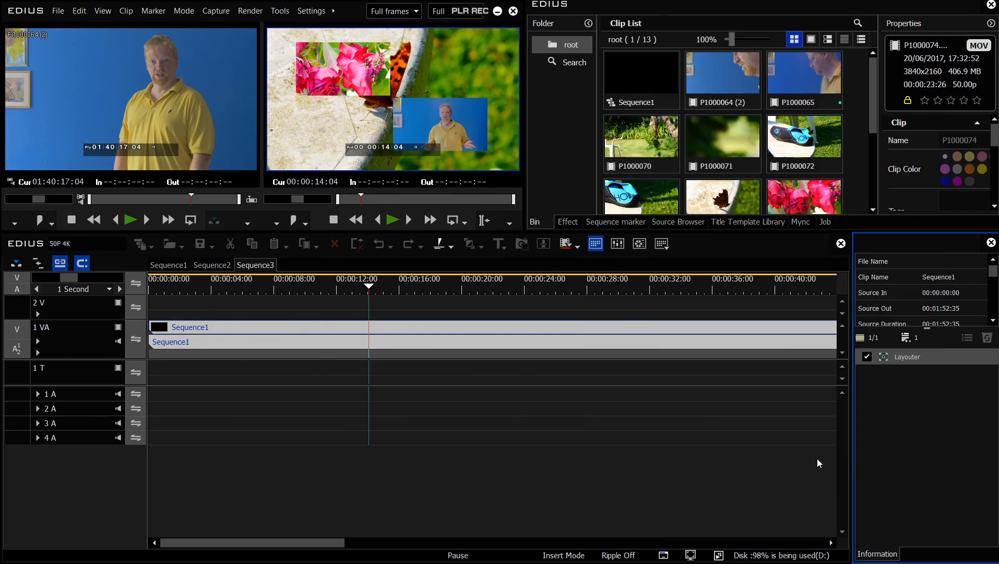
pyautogui.doubleClick(370, 329)
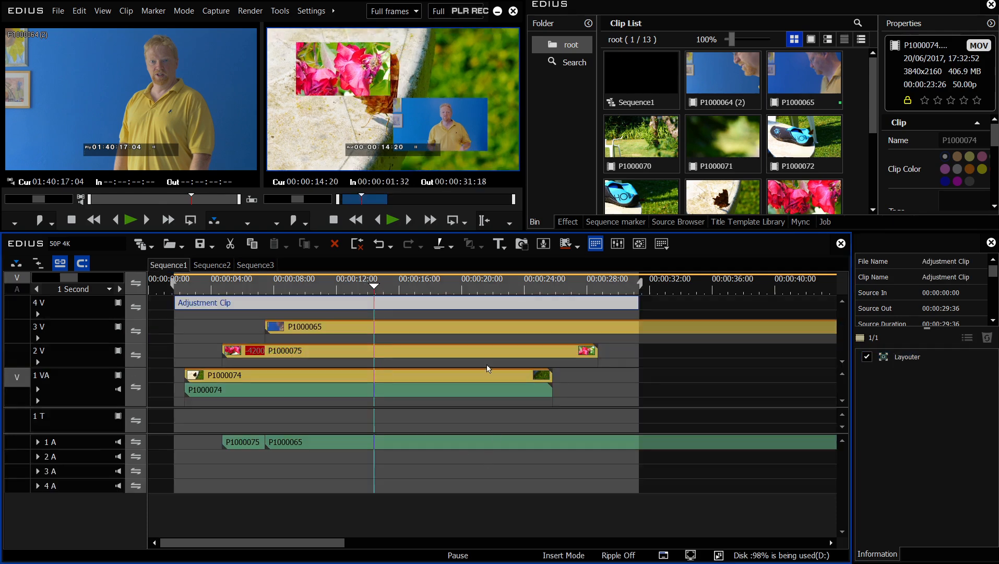
pyautogui.click(269, 266)
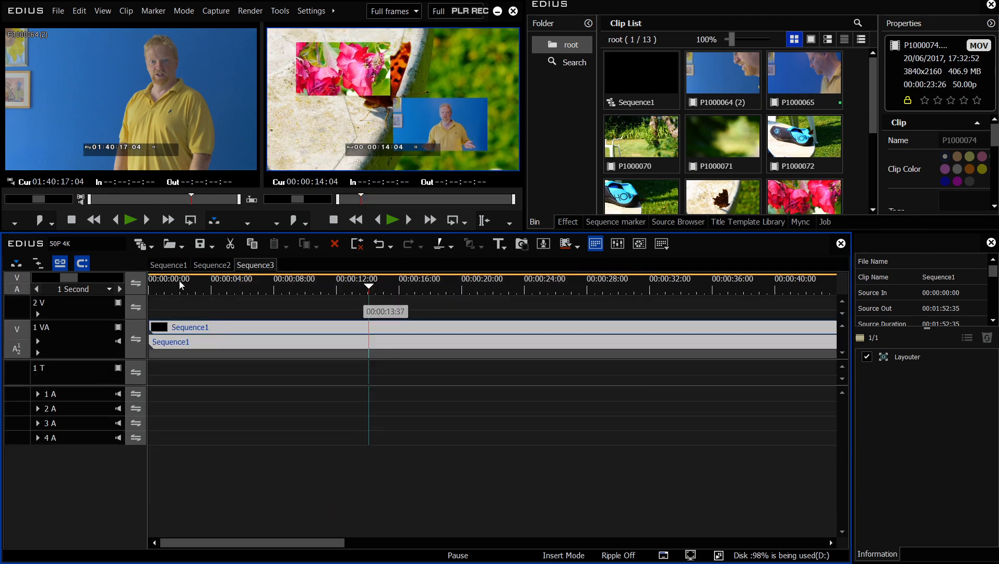
# Step: Place the playhead at 00:00:12:09 in Sequence1 and apply the Primary Color Correction filter to the adjustment clip
pyautogui.click(166, 265)
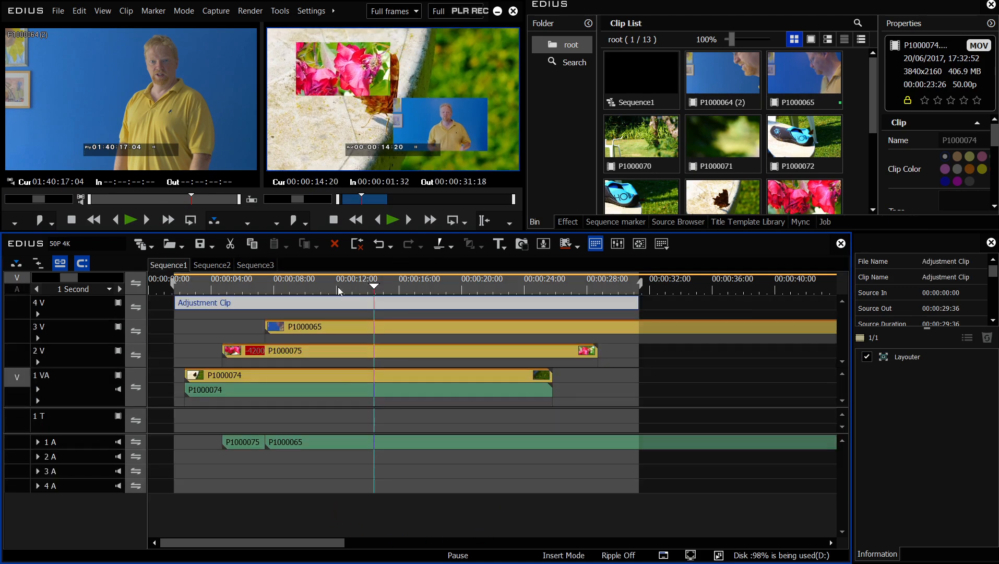
pyautogui.click(338, 287)
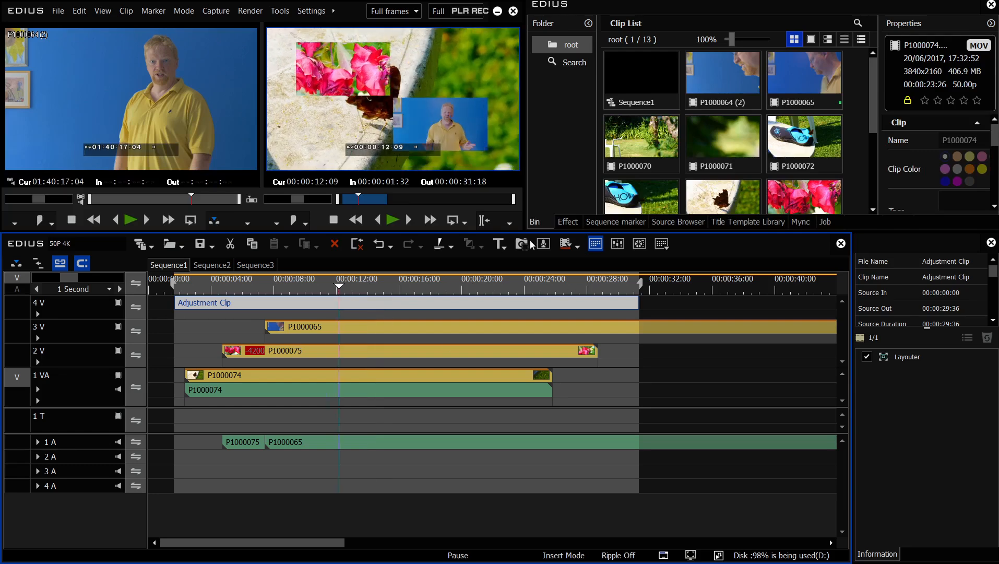
pyautogui.click(568, 220)
pyautogui.moveTo(948, 125); pyautogui.dragTo(410, 304)
pyautogui.click(901, 398)
pyautogui.click(906, 375)
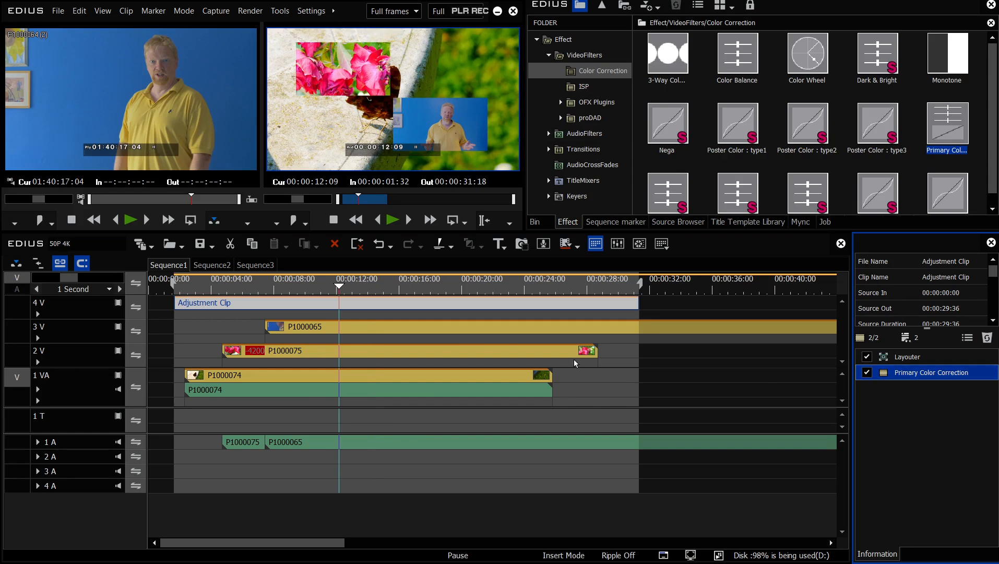
# Step: In the adjustment clip's Primary Color Correction, set Lift to R -2 and B 7, and shift the Gain toward a warmer tone
pyautogui.doubleClick(945, 372)
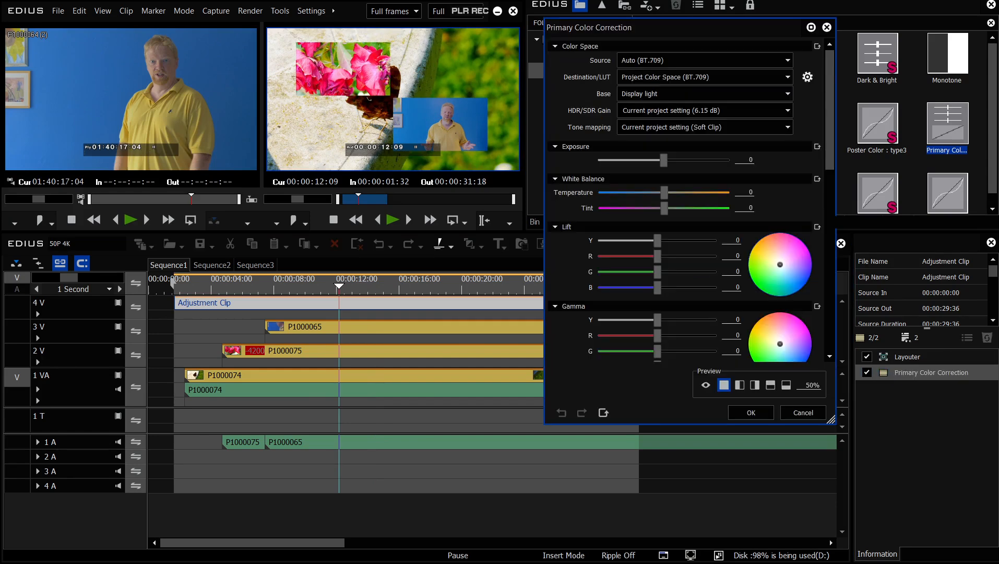
pyautogui.moveTo(779, 264); pyautogui.dragTo(777, 259)
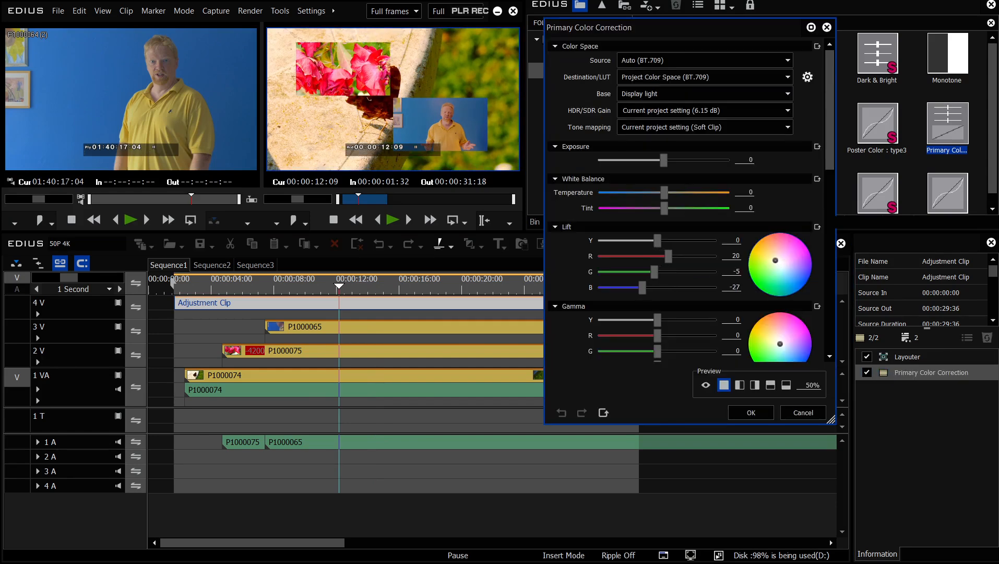
pyautogui.scroll(-3, 776, 259)
pyautogui.moveTo(776, 144); pyautogui.dragTo(781, 147)
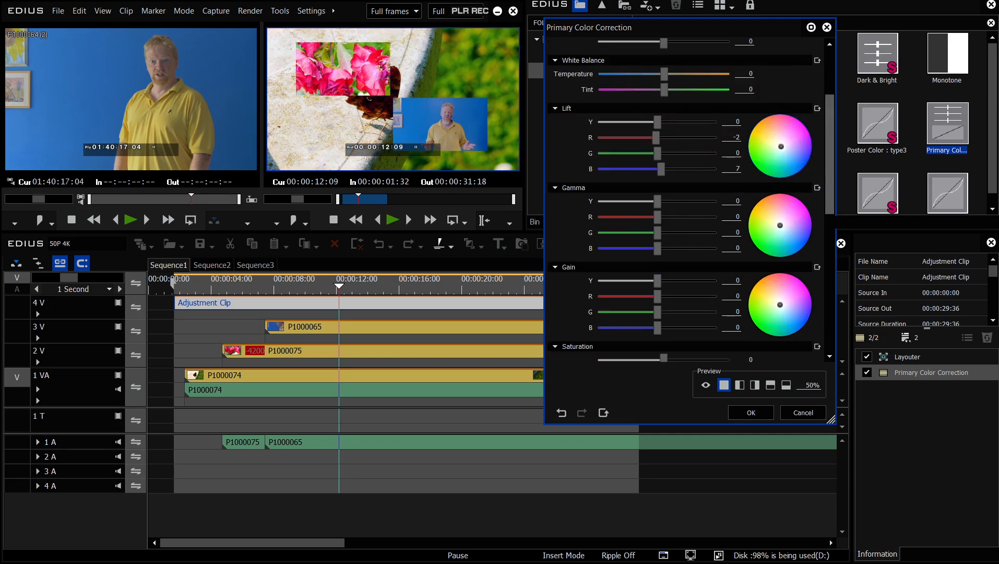
pyautogui.moveTo(781, 304); pyautogui.dragTo(774, 300)
pyautogui.click(751, 412)
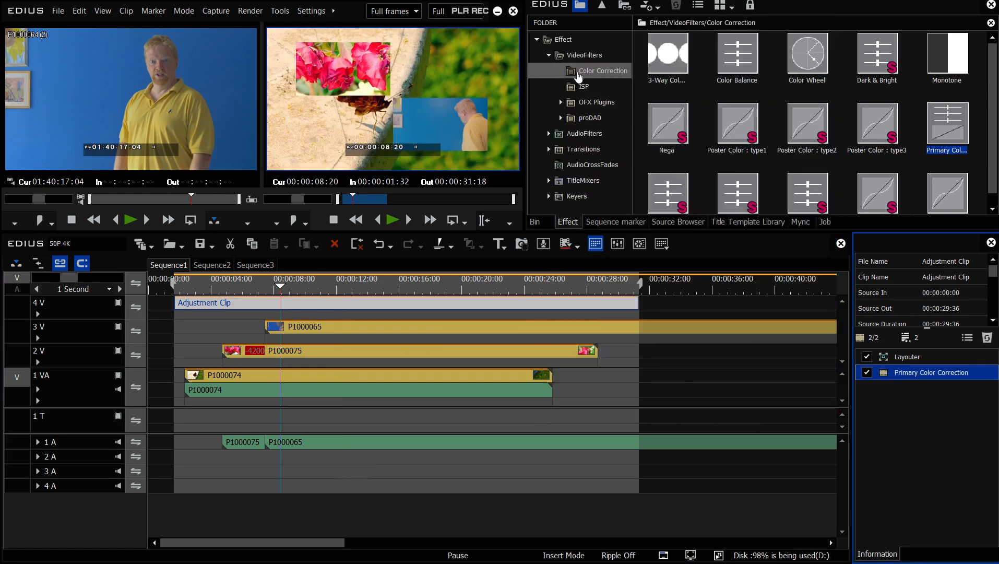
# Step: Apply the Old Movie/Film video filter to the adjustment clip and open its settings
pyautogui.click(567, 57)
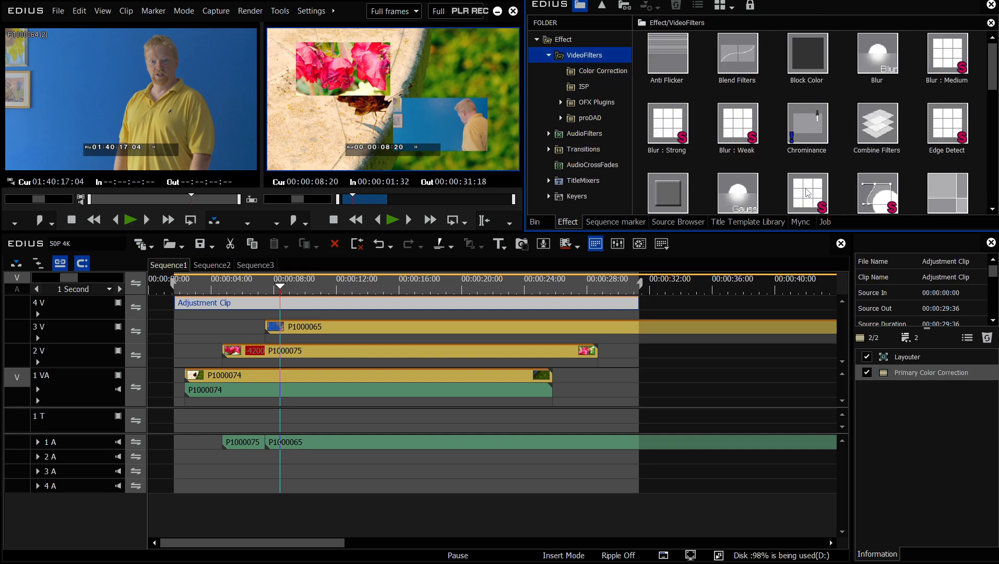
pyautogui.scroll(-3, 808, 193)
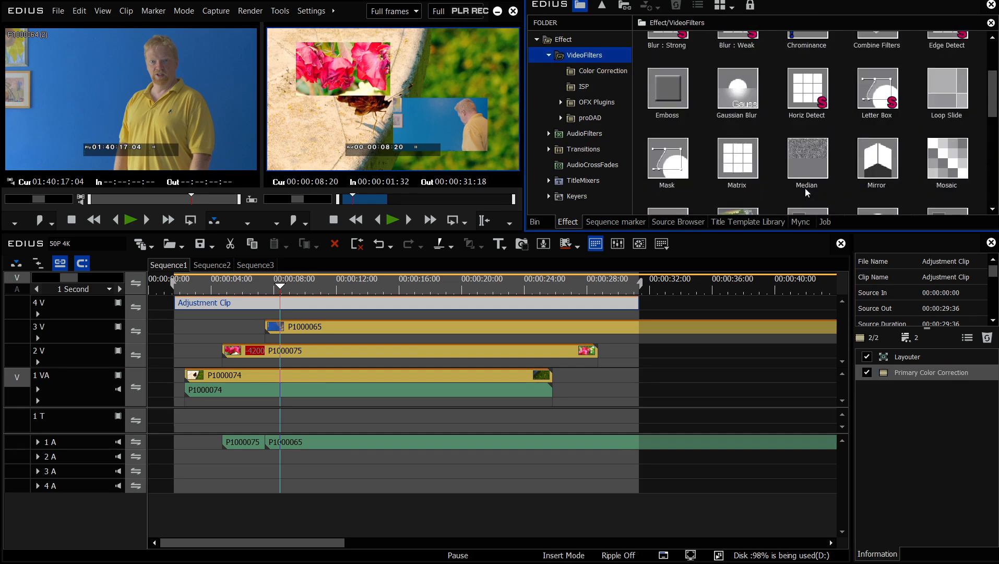
pyautogui.scroll(-1, 805, 191)
pyautogui.moveTo(877, 126); pyautogui.dragTo(213, 306)
pyautogui.doubleClick(915, 388)
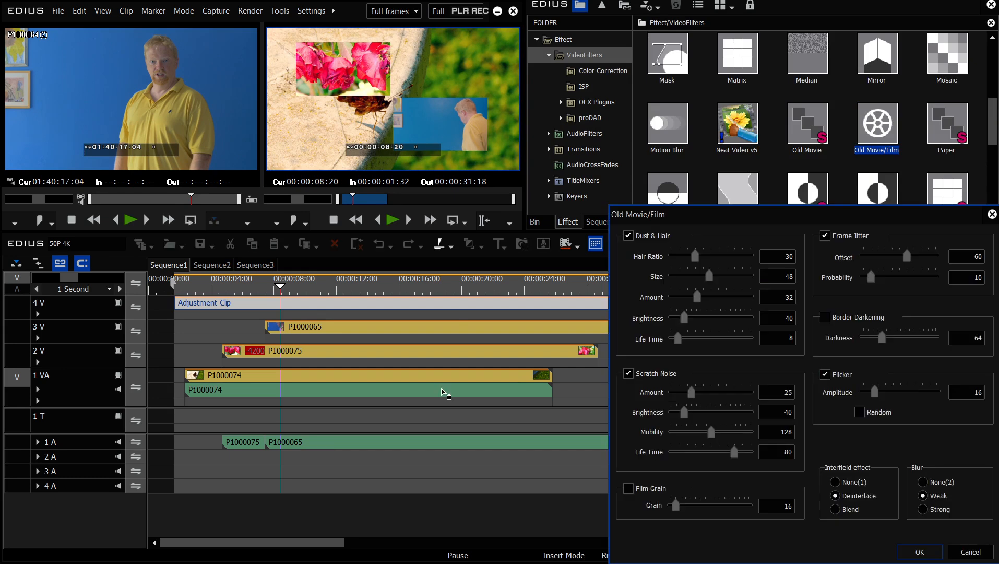
# Step: Turn off Dust & Hair, Scratch Noise, Frame Jitter and Flicker, turn on Border Darkening and Film Grain, and set Interfield effect and Blur to None
pyautogui.moveTo(695, 213); pyautogui.dragTo(538, 80)
pyautogui.click(473, 103)
pyautogui.click(471, 240)
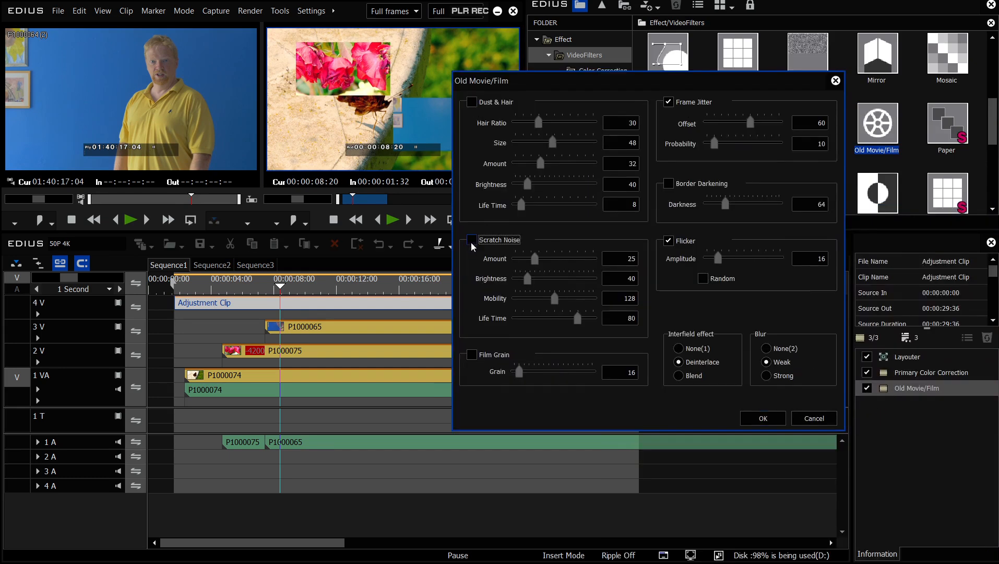
pyautogui.click(671, 103)
pyautogui.click(669, 183)
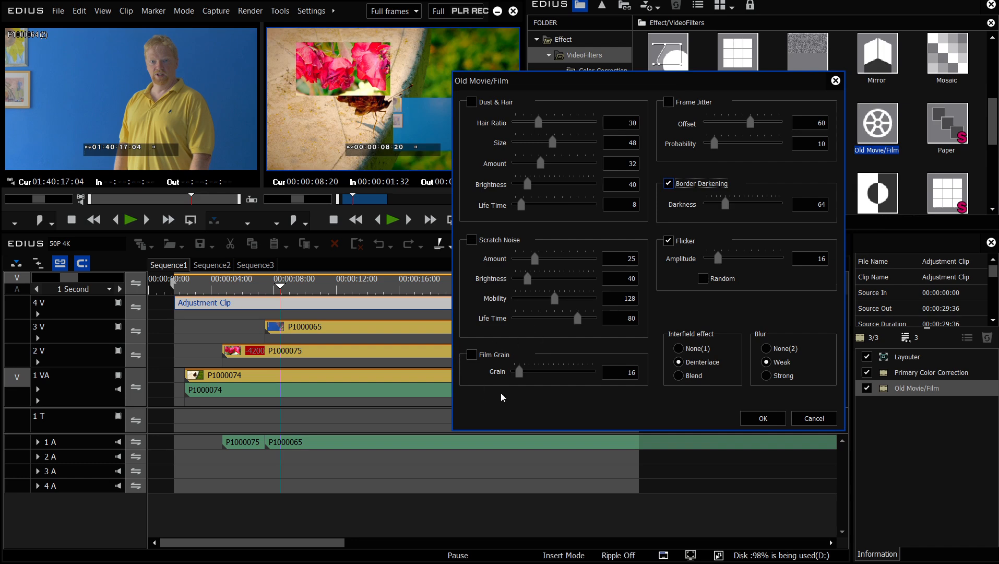
pyautogui.click(472, 355)
pyautogui.click(702, 349)
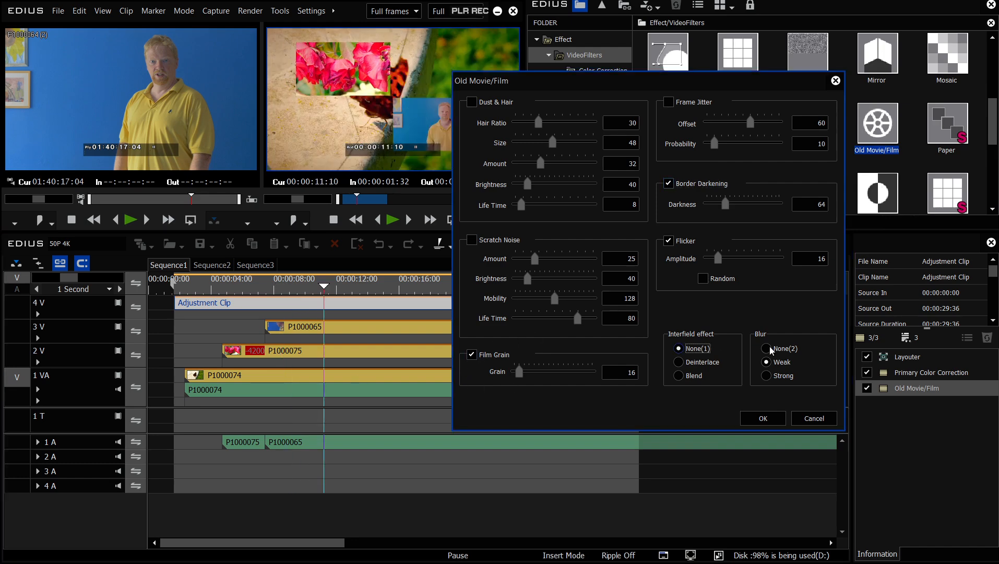
pyautogui.click(767, 348)
pyautogui.click(669, 241)
pyautogui.press('Return')
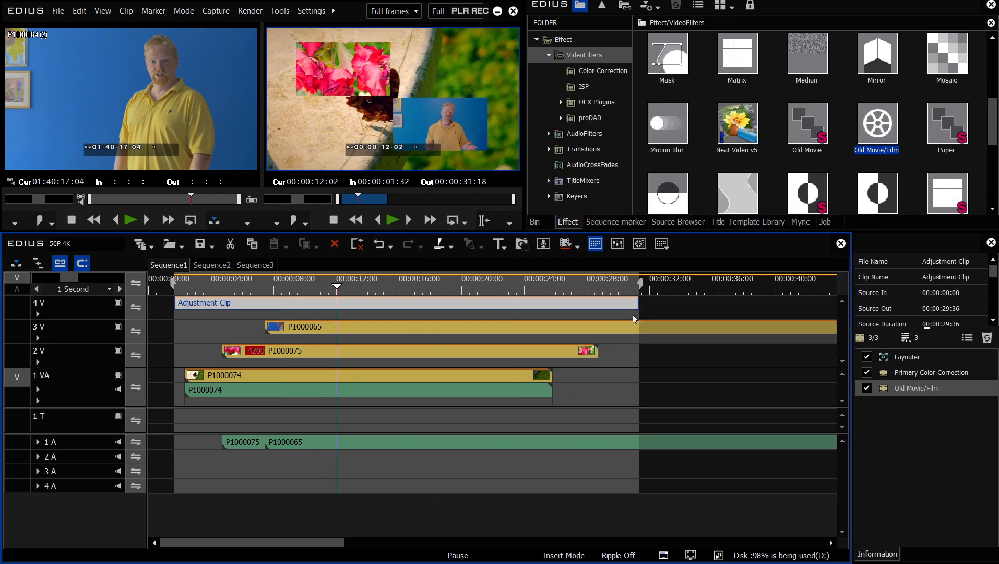
# Step: Extend the adjustment clip's end to 00:00:38:43 and place the playhead at 00:00:10:47
pyautogui.moveTo(640, 303); pyautogui.dragTo(766, 306)
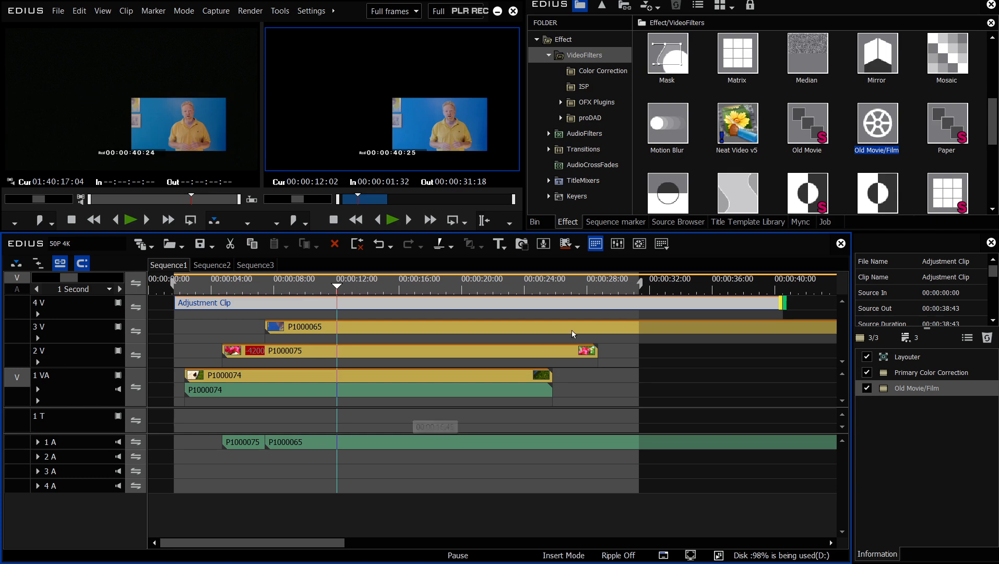
pyautogui.click(238, 287)
pyautogui.moveTo(238, 287); pyautogui.dragTo(321, 286)
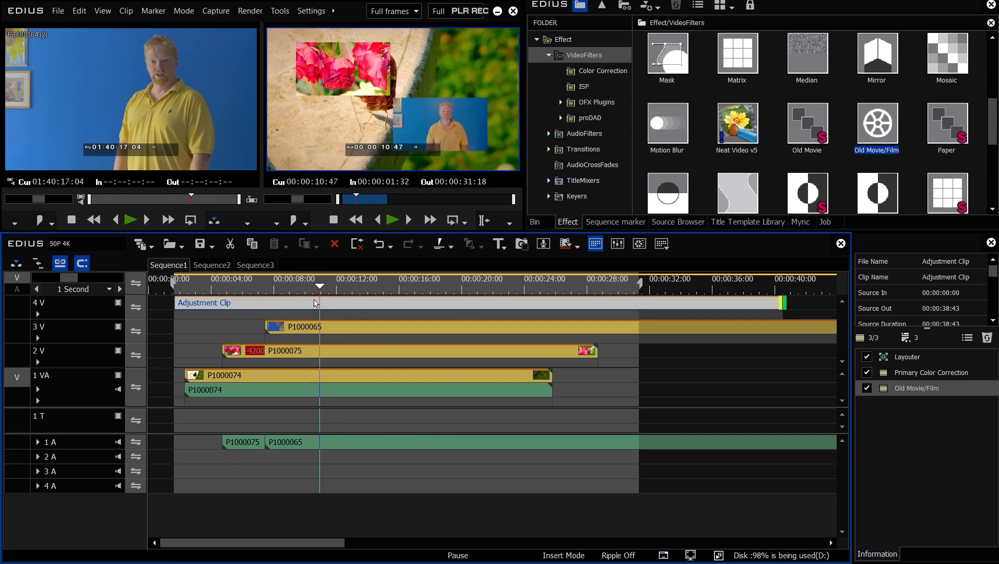
# Step: Make the preview and effect areas above the timeline taller
pyautogui.moveTo(329, 233); pyautogui.dragTo(329, 285)
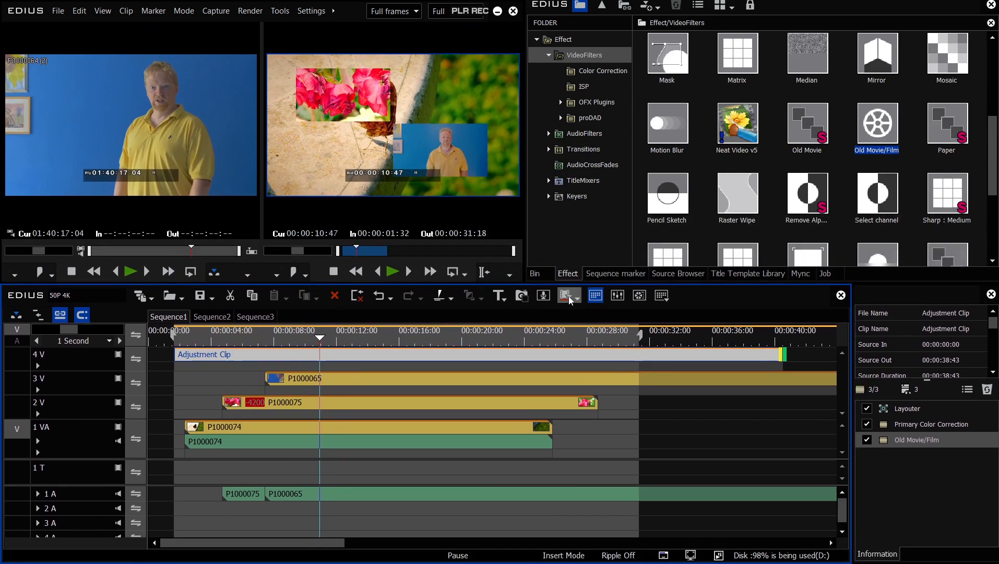
pyautogui.click(503, 296)
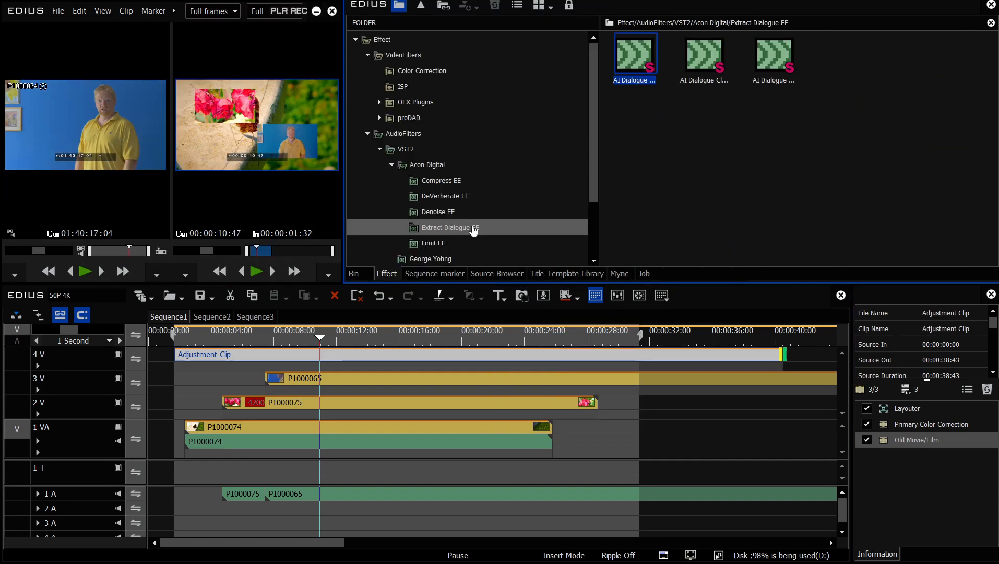
# Step: Examine the Denoise EE and Extract Dialogue EE audio presets, switch to Sequence3, and look through the Acon Digital plug-ins
pyautogui.moveTo(637, 67)
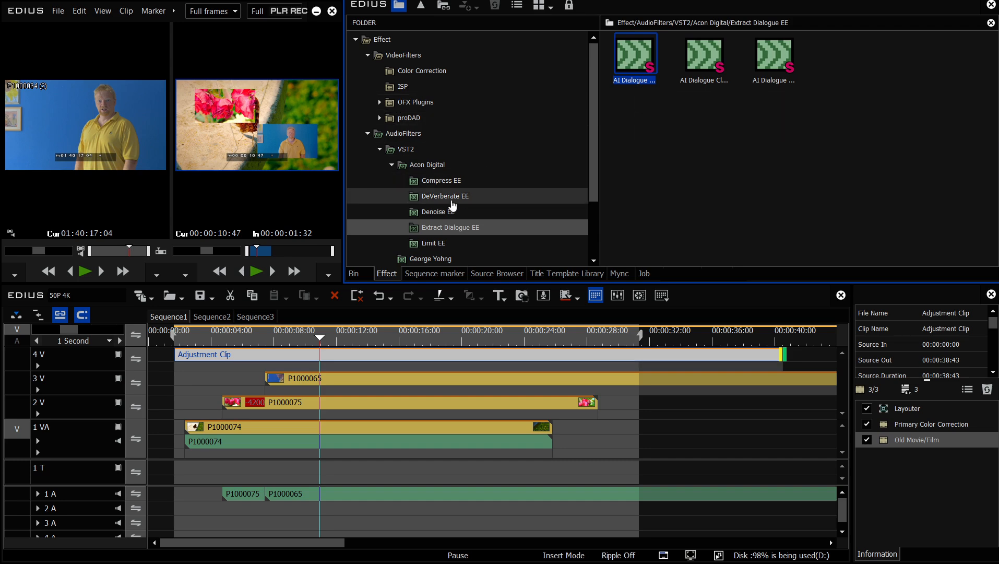
pyautogui.click(465, 211)
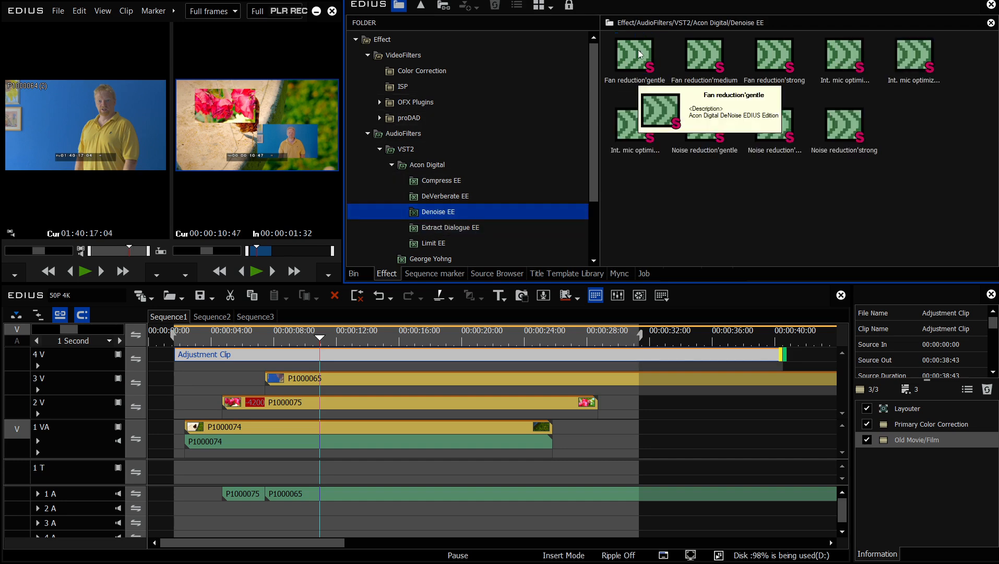
pyautogui.click(460, 228)
pyautogui.moveTo(631, 54); pyautogui.dragTo(363, 313)
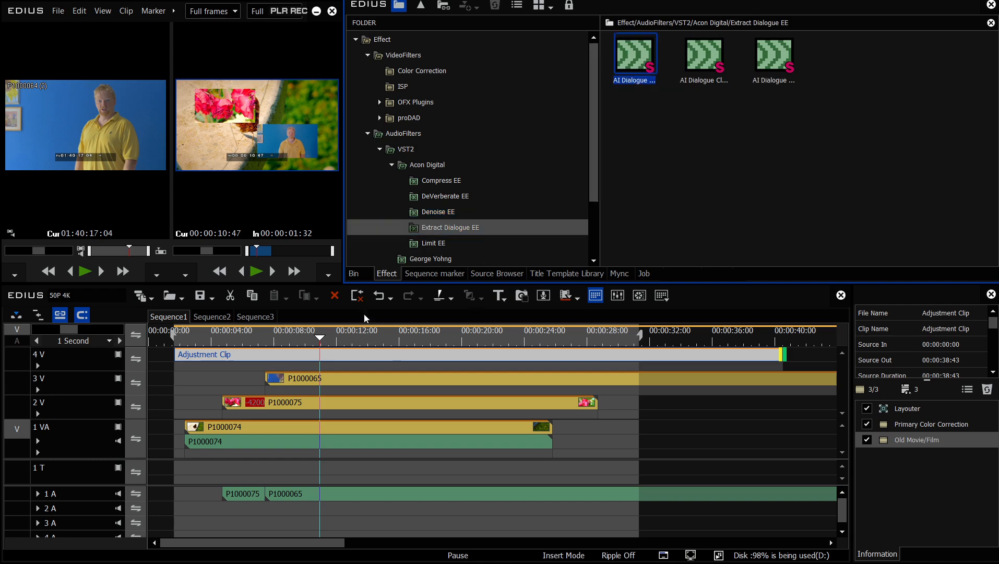
pyautogui.click(261, 318)
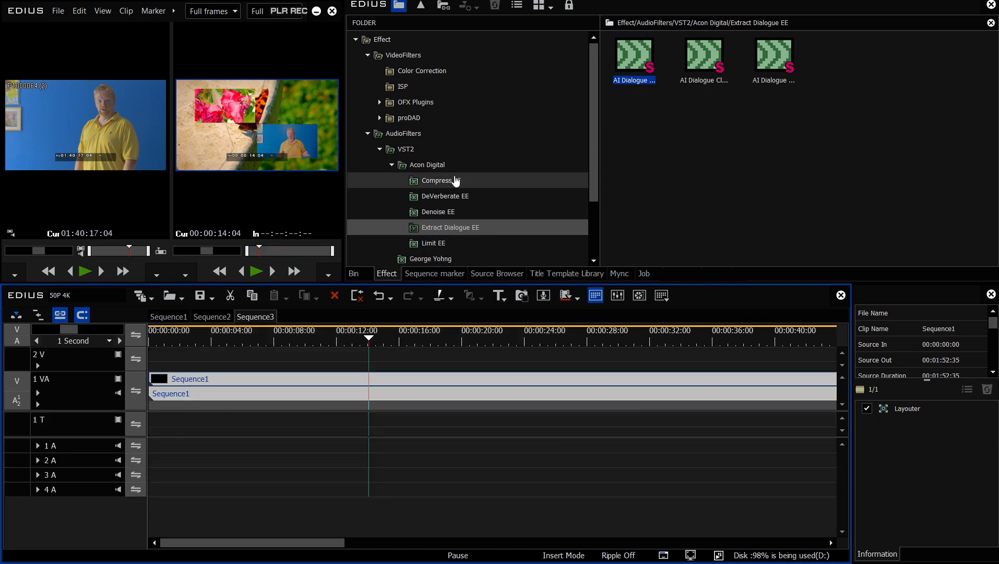
pyautogui.click(423, 166)
pyautogui.scroll(-2, 791, 162)
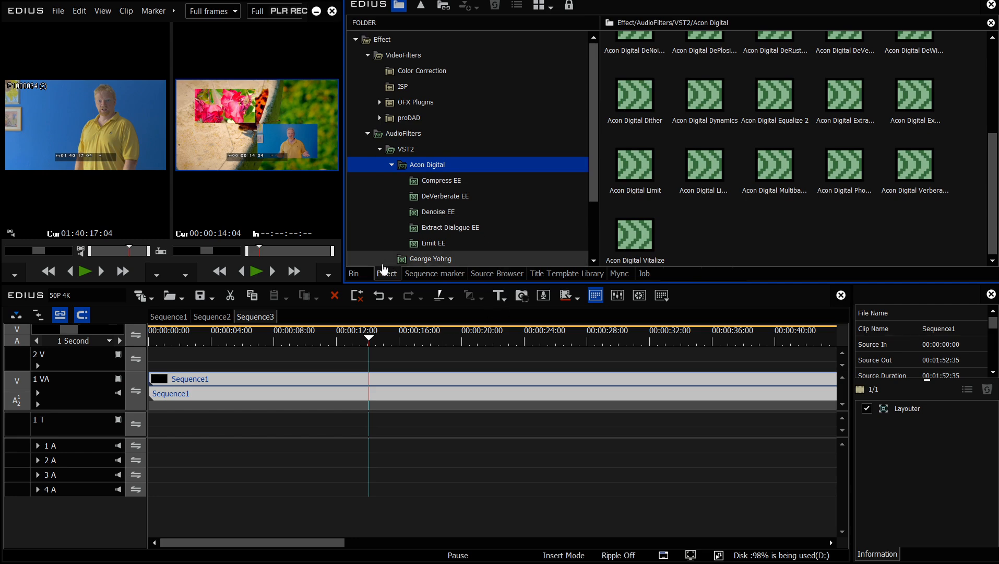
# Step: In Sequence2, apply the Vitascene V5 Pro "Filter" preset from Build Effects from Scratch to the second P1000065 clip
pyautogui.click(408, 118)
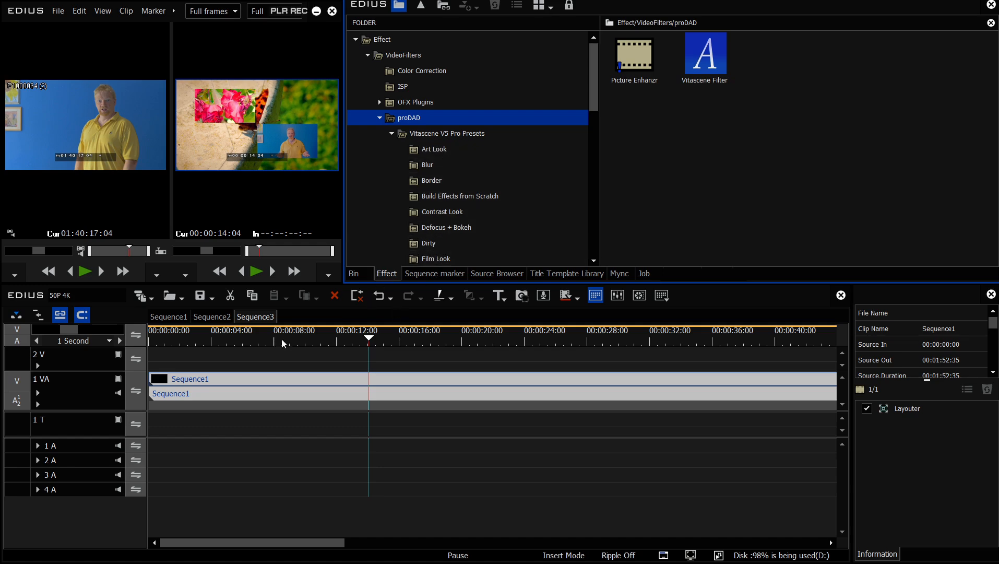
pyautogui.click(212, 317)
pyautogui.click(316, 358)
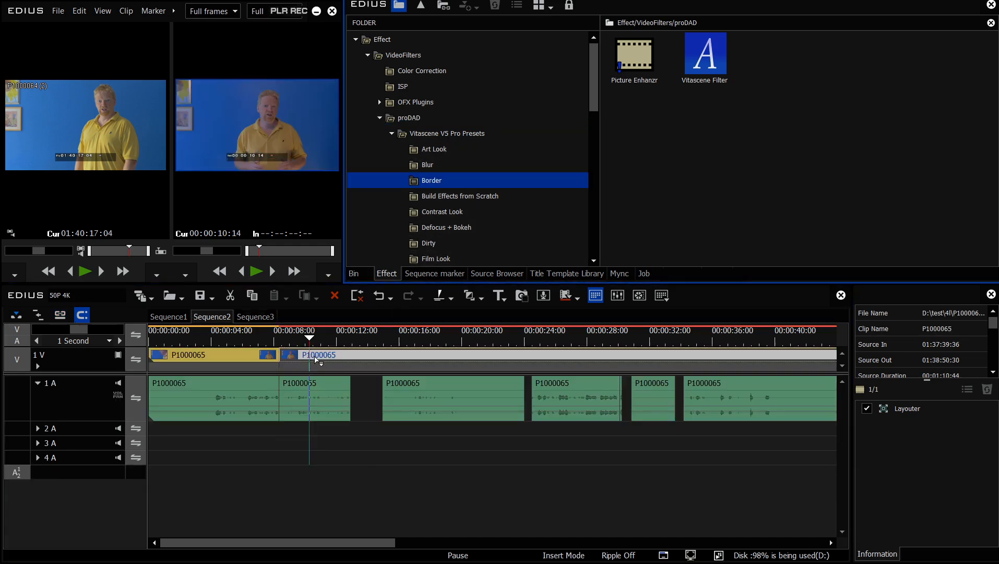
pyautogui.scroll(-1, 470, 157)
pyautogui.click(470, 150)
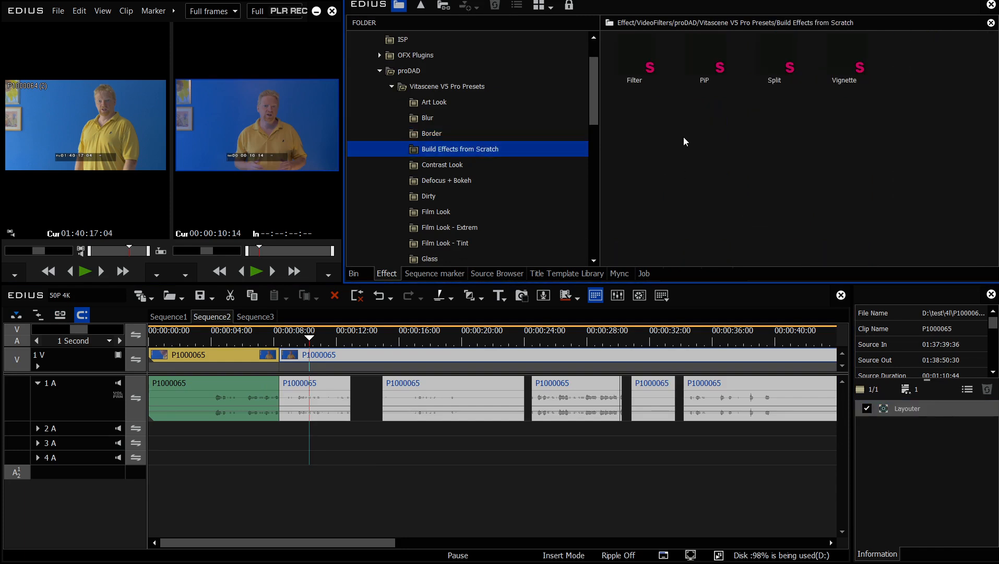
pyautogui.moveTo(649, 70); pyautogui.dragTo(334, 355)
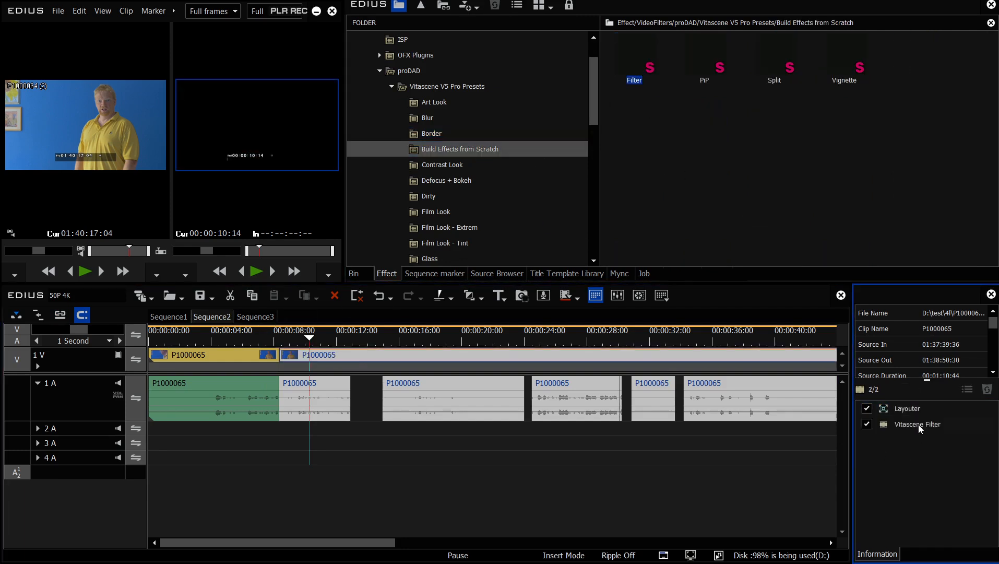
# Step: Open the clip's Vitascene Filter, set the blur to Annulus Blur, and place the playhead at 00:00:10:10
pyautogui.doubleClick(920, 429)
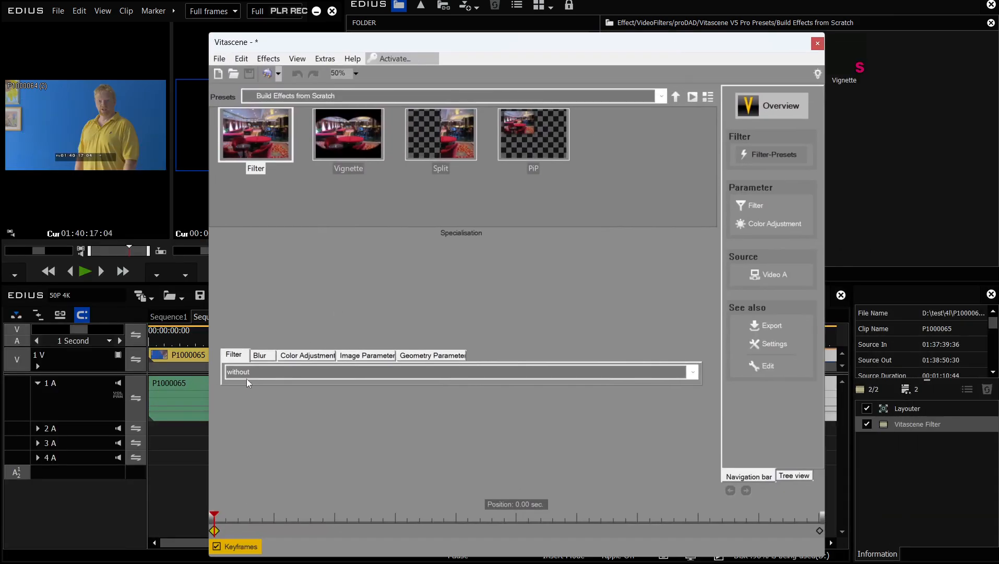
pyautogui.click(259, 355)
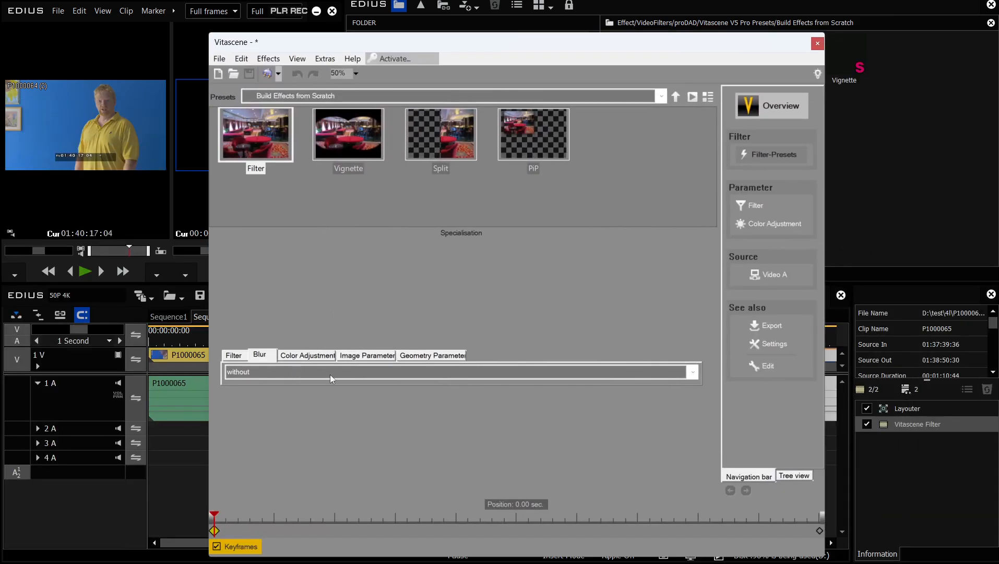
pyautogui.click(331, 374)
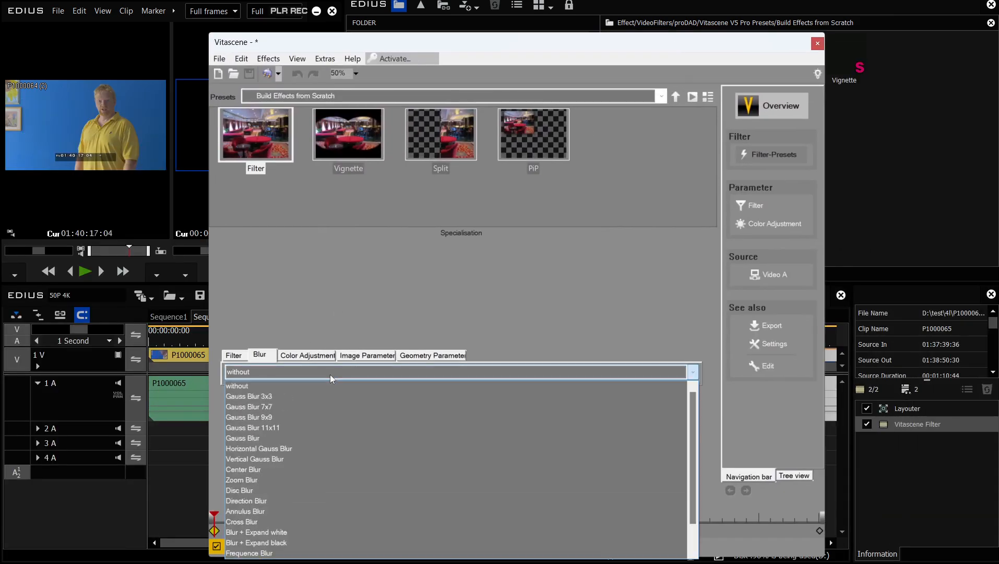
pyautogui.click(235, 512)
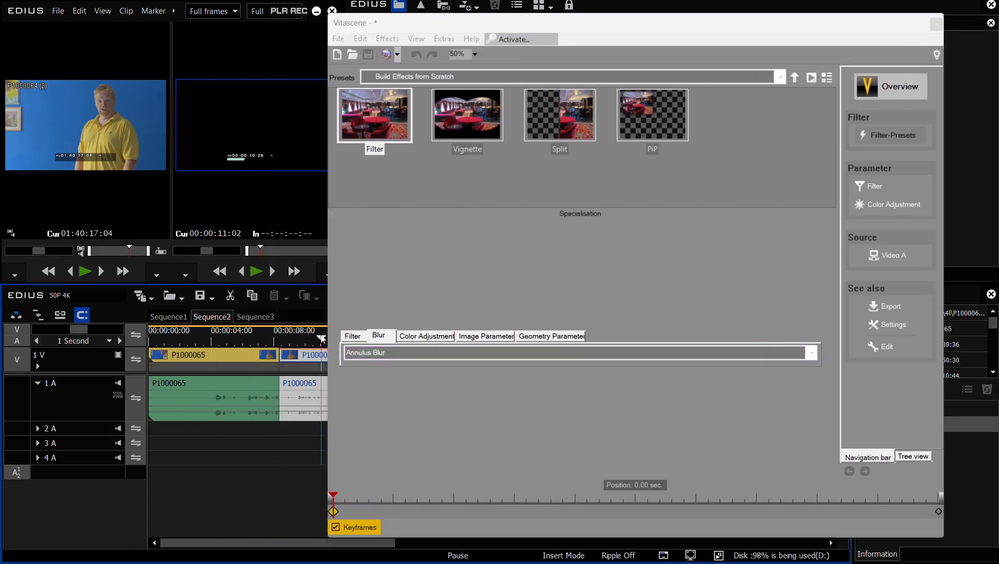
pyautogui.moveTo(315, 338); pyautogui.dragTo(308, 339)
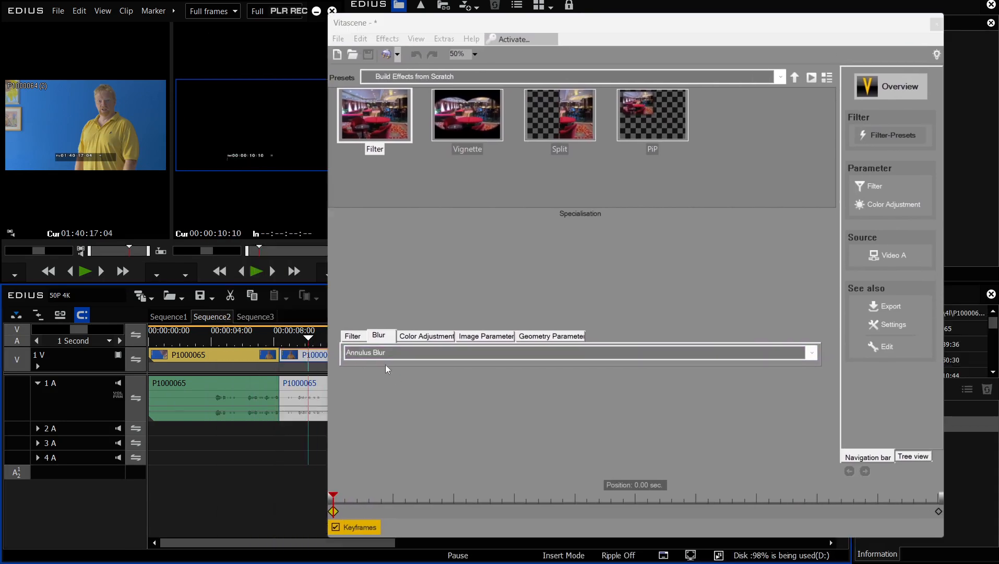
pyautogui.click(375, 338)
pyautogui.click(427, 355)
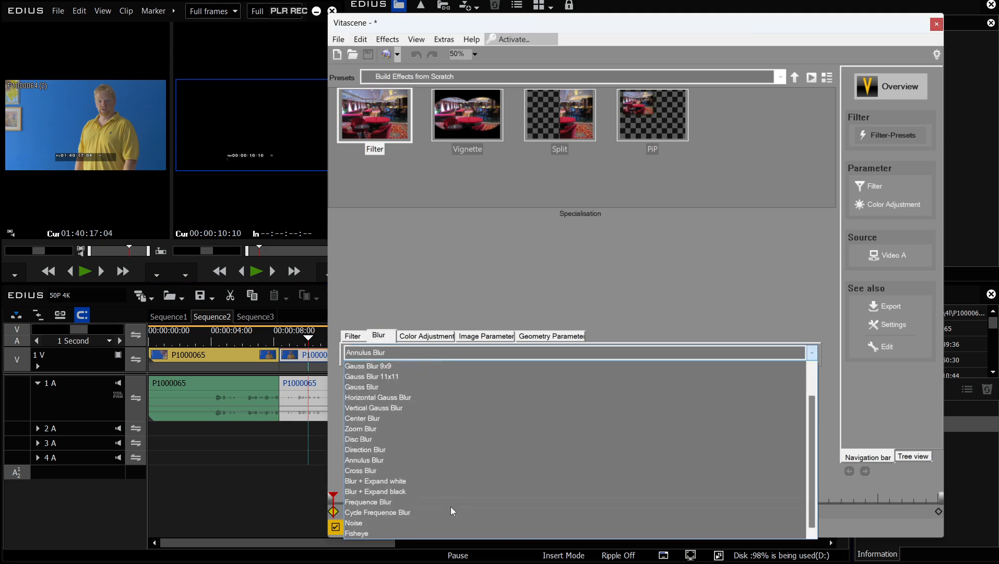
pyautogui.click(369, 343)
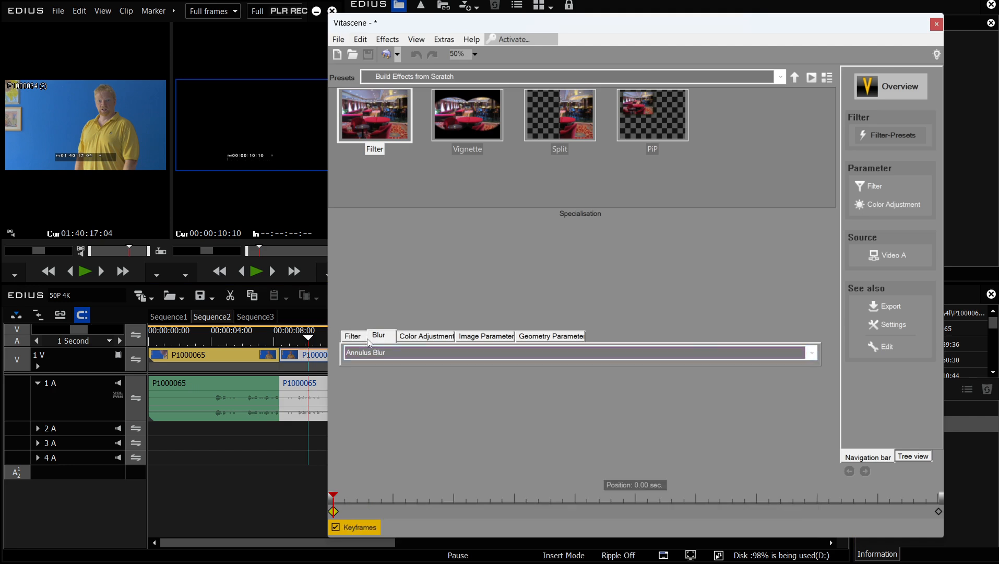
# Step: Try Saturation Bloom as the Vitascene filter type, and set it to Color Composite
pyautogui.click(357, 339)
pyautogui.click(376, 353)
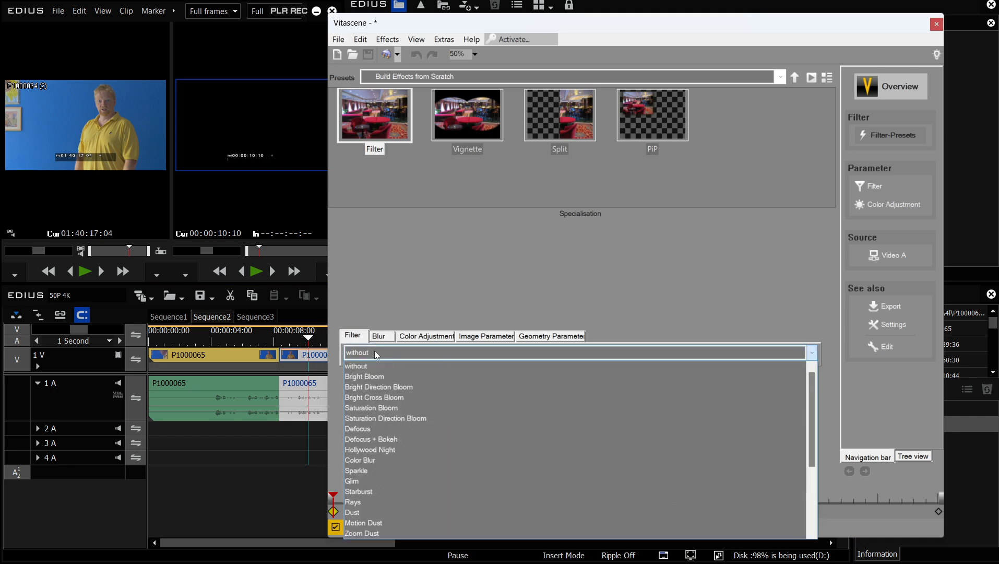
pyautogui.click(381, 411)
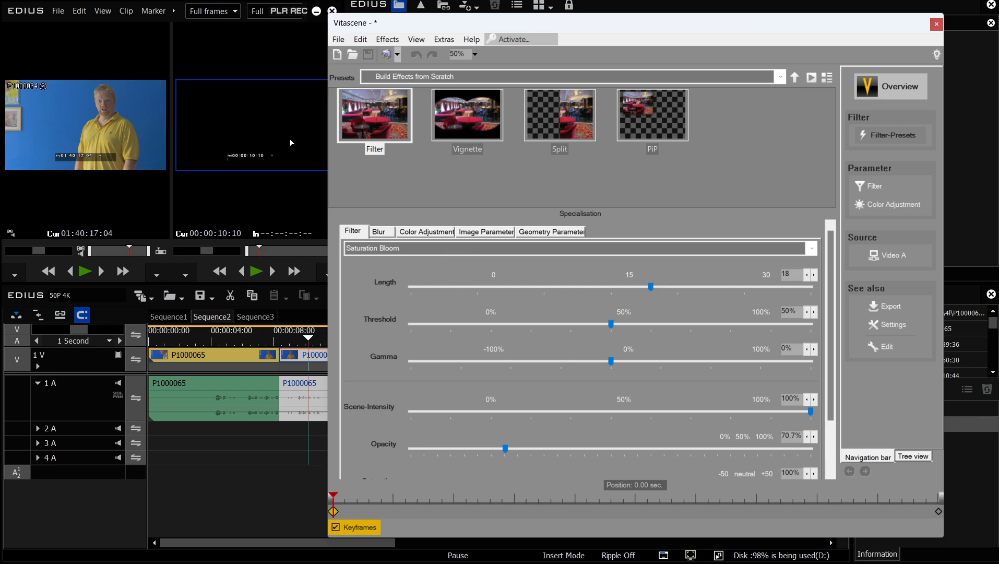
pyautogui.click(380, 252)
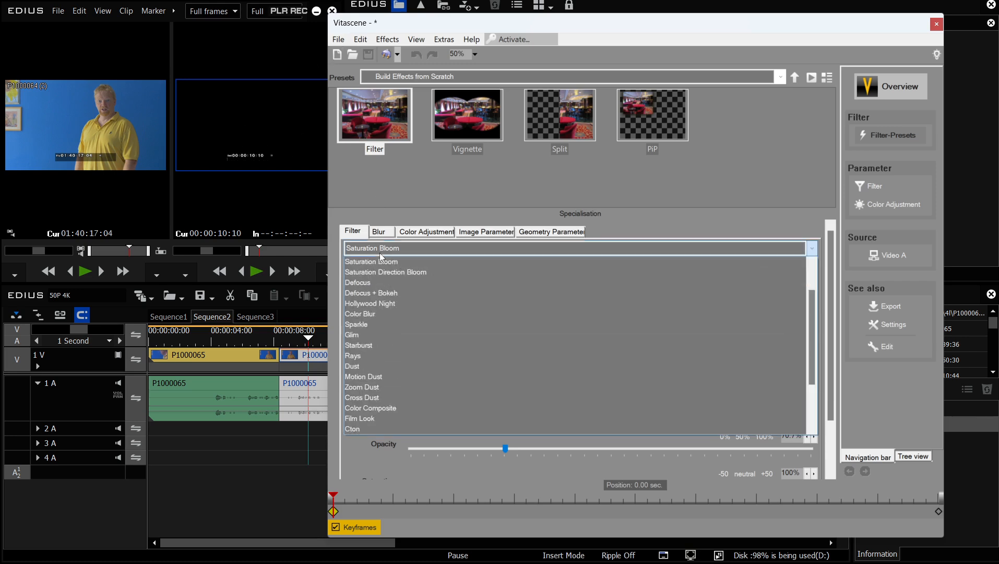
pyautogui.click(391, 405)
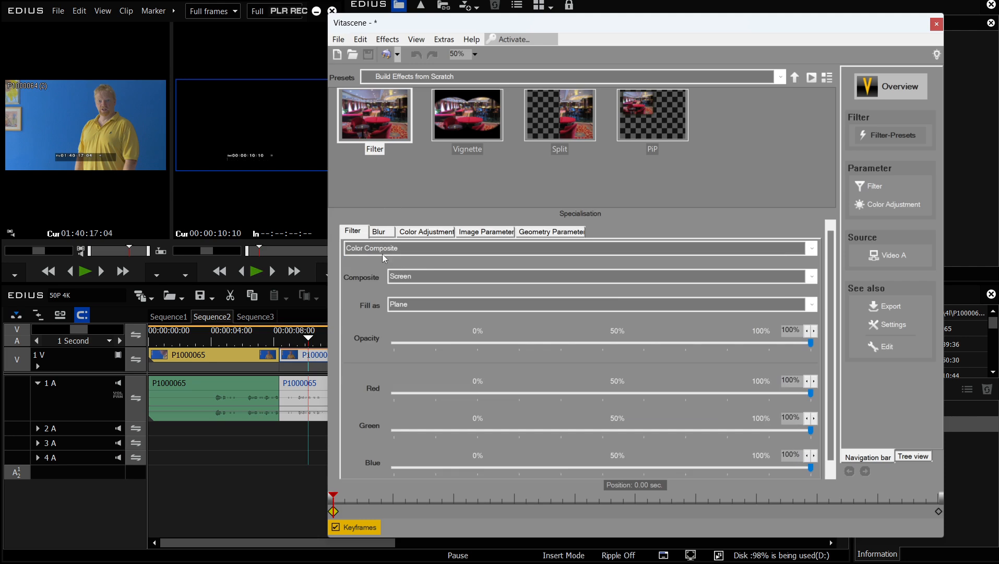
# Step: Try RGB Shift as the Vitascene filter type and close the Vitascene editor
pyautogui.click(381, 249)
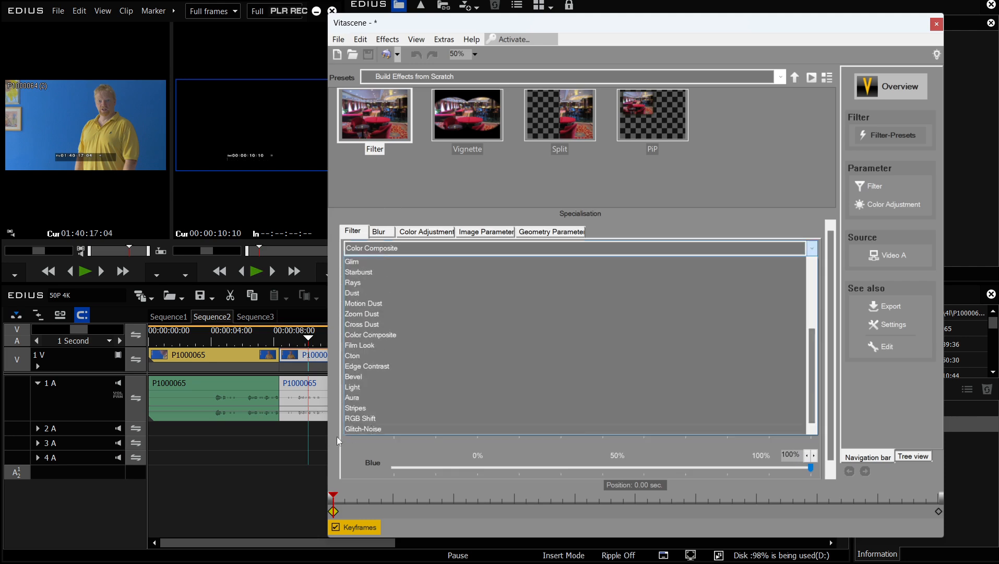
pyautogui.click(359, 418)
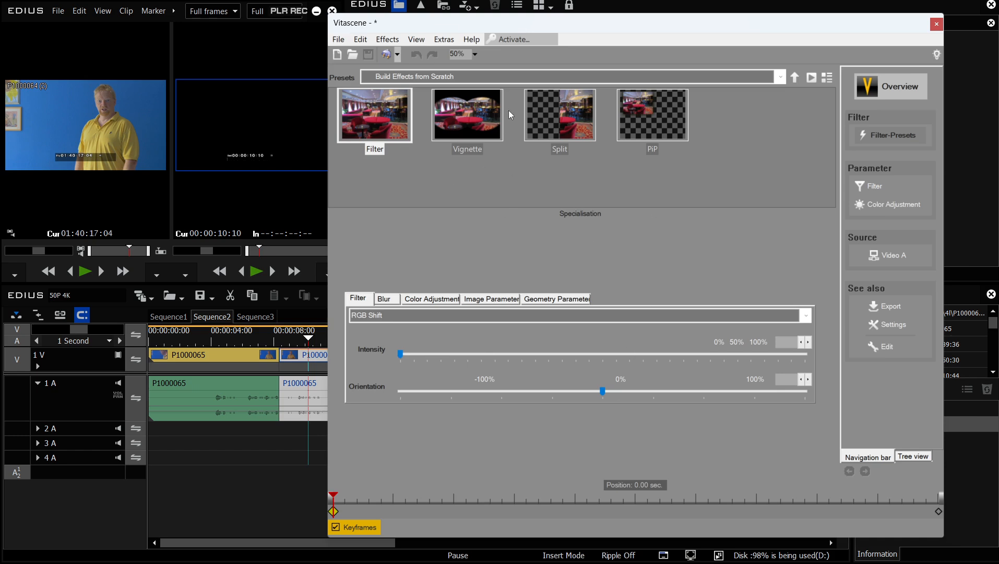
pyautogui.press('Escape')
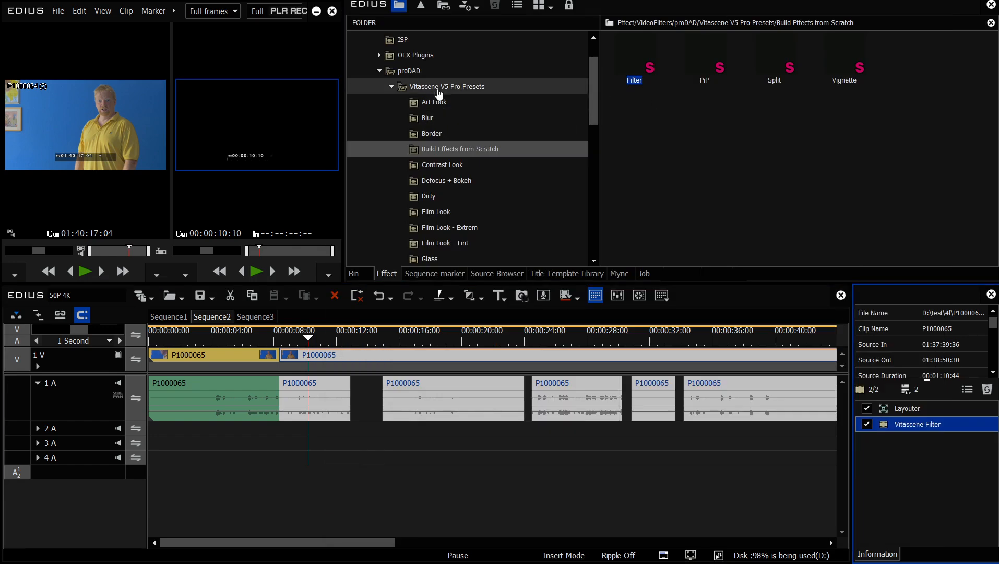
# Step: Apply proDAD Picture Enhanzr to the second P1000065 clip with raised dynamics and 116% brightness, and preview it at 00:00:16:37
pyautogui.click(418, 74)
pyautogui.moveTo(635, 55); pyautogui.dragTo(383, 357)
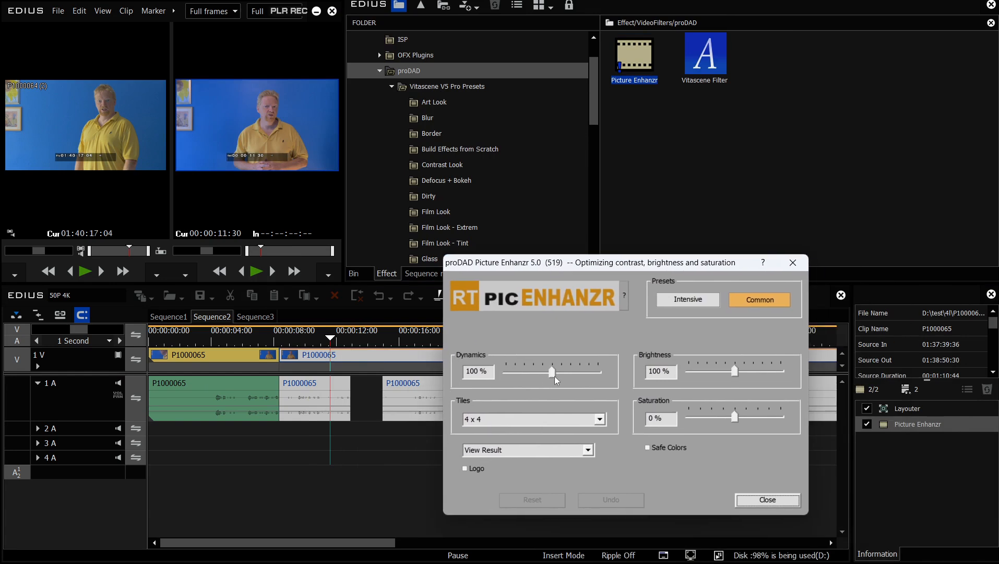
pyautogui.moveTo(555, 376); pyautogui.dragTo(595, 386)
pyautogui.moveTo(735, 371)
pyautogui.mouseDown()
pyautogui.moveTo(766, 377)
pyautogui.moveTo(734, 378)
pyautogui.moveTo(744, 384)
pyautogui.mouseUp()
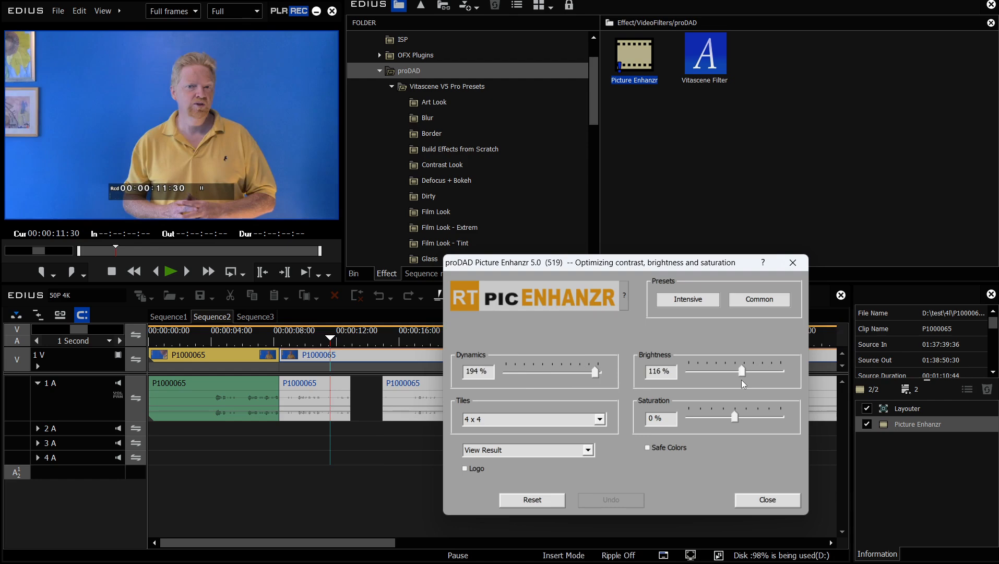
pyautogui.moveTo(598, 380)
pyautogui.mouseDown()
pyautogui.moveTo(569, 384)
pyautogui.moveTo(581, 380)
pyautogui.mouseUp()
pyautogui.click(768, 499)
pyautogui.click(351, 341)
pyautogui.moveTo(349, 340)
pyautogui.mouseDown()
pyautogui.moveTo(546, 338)
pyautogui.moveTo(351, 342)
pyautogui.mouseUp()
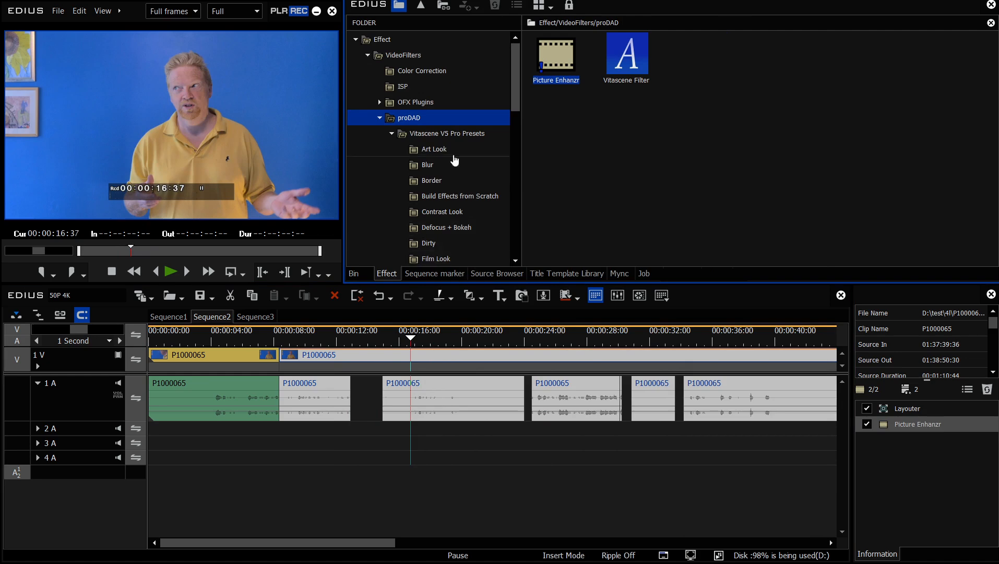
# Step: Examine the Boris Continuum Complete categories among the OFX video filters, widening the folder tree, and collapse the Boris FX folder
pyautogui.click(383, 104)
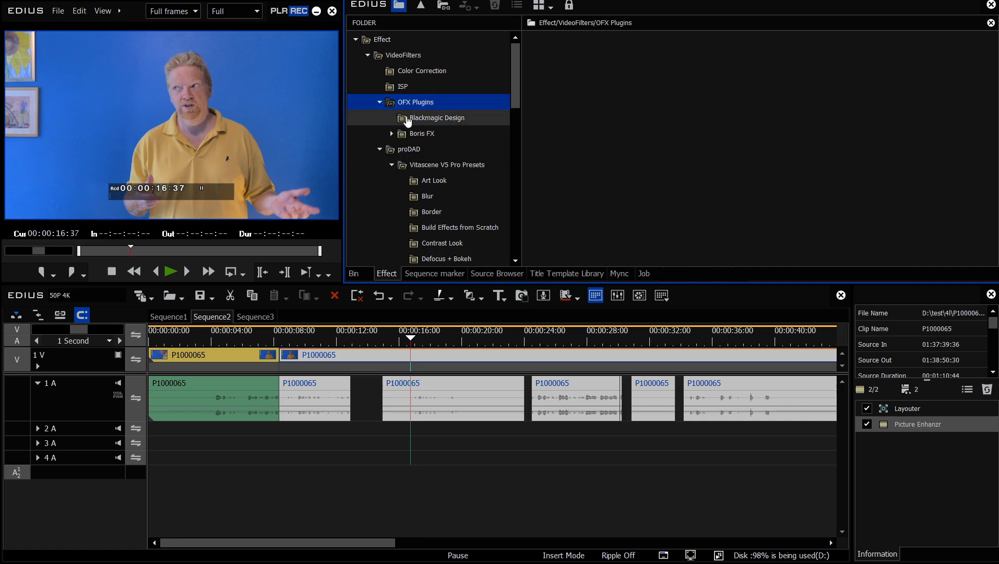
pyautogui.click(391, 133)
pyautogui.click(405, 151)
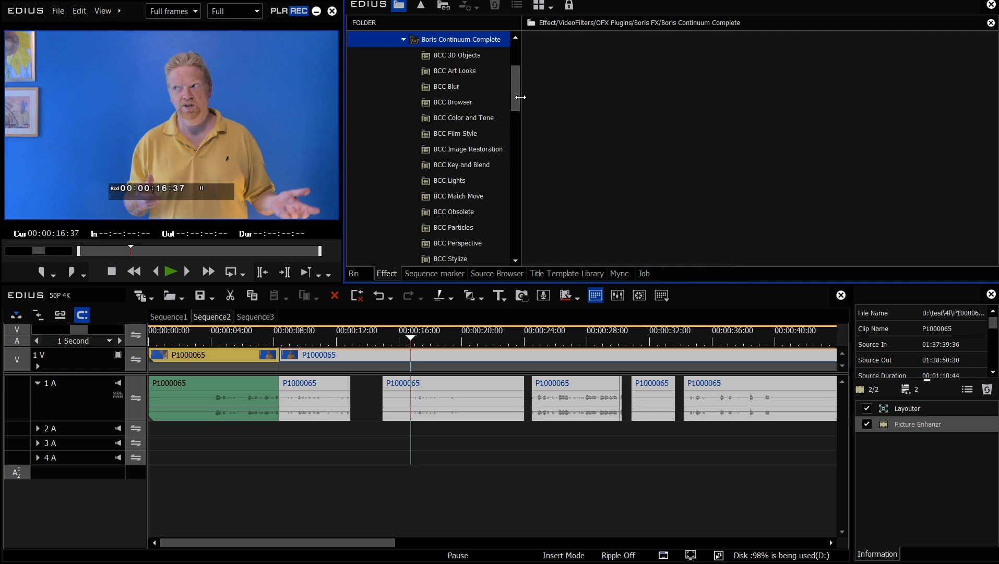
pyautogui.moveTo(519, 98); pyautogui.dragTo(565, 63)
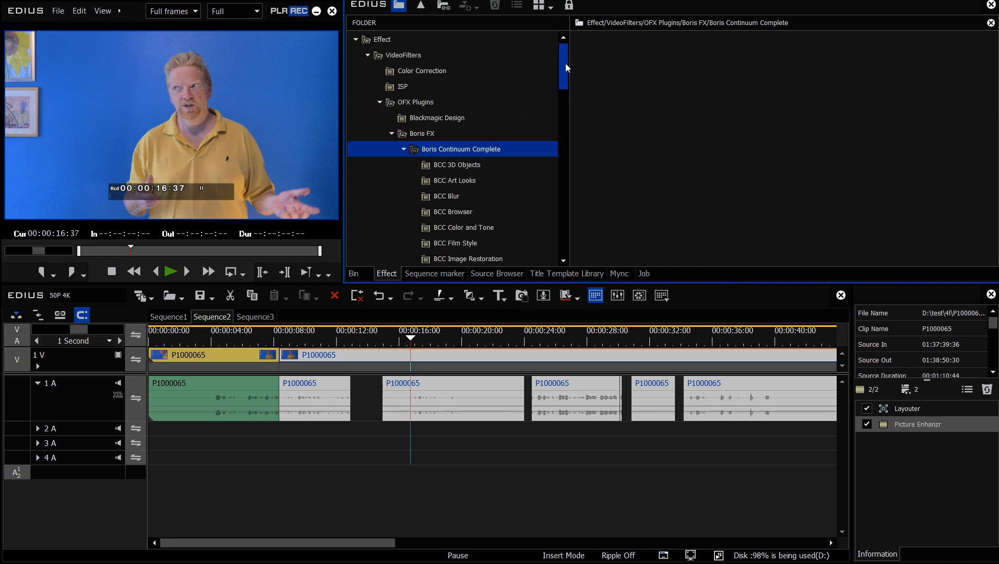
pyautogui.click(391, 133)
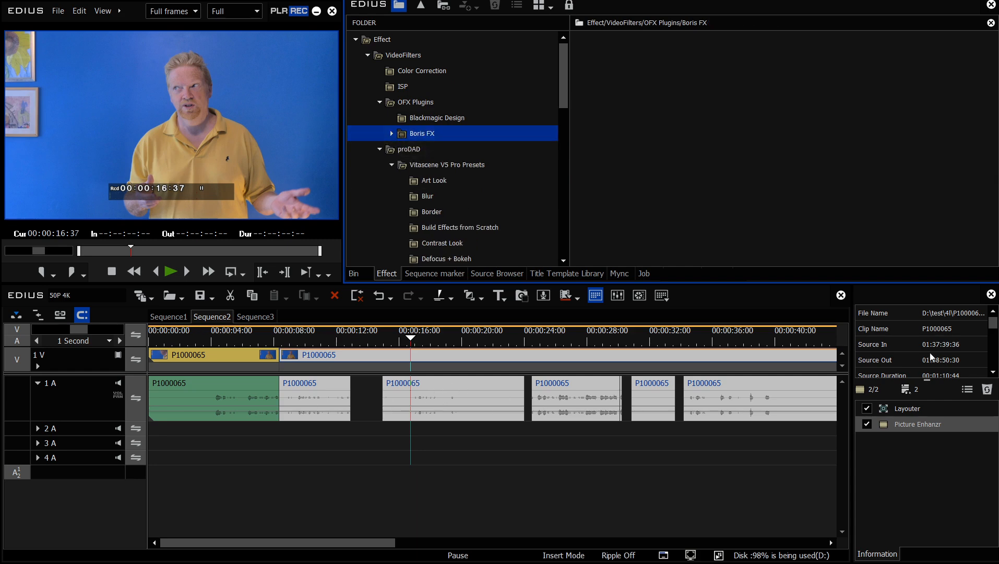
pyautogui.moveTo(935, 426)
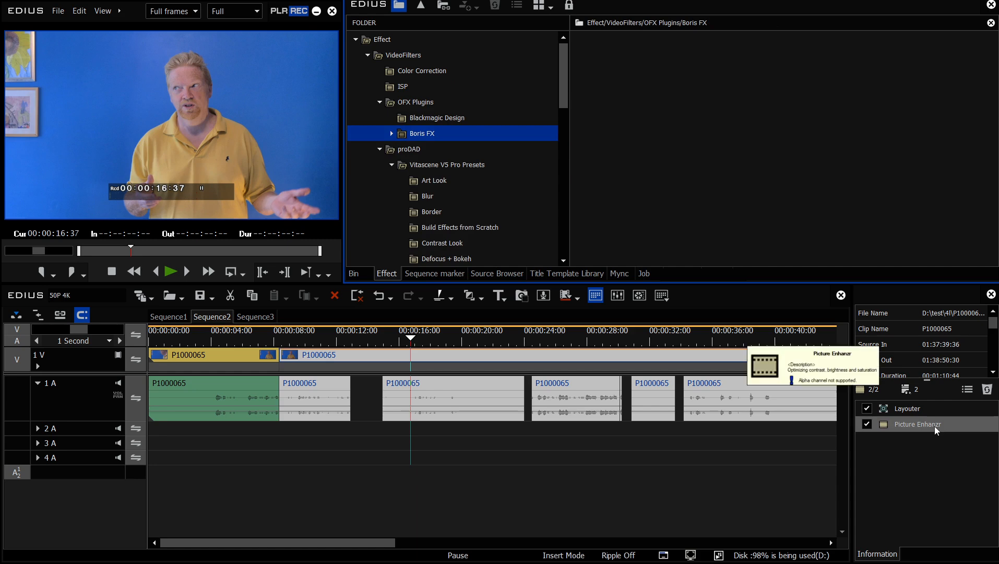